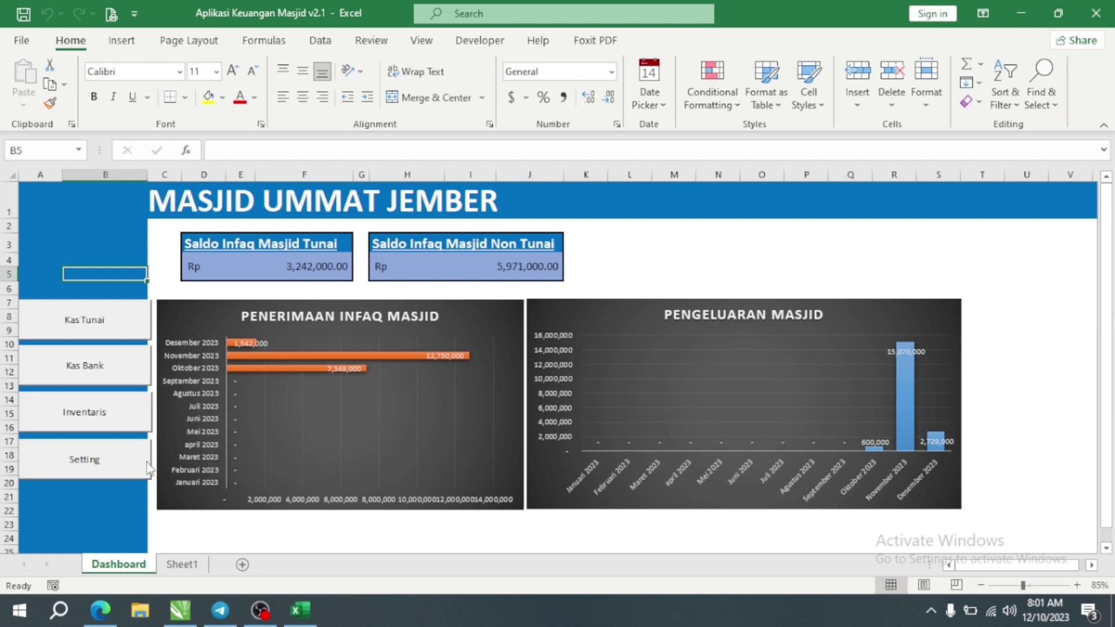
# Open the Kas Tunai transaction sheet and inspect the cells for cash balance, Pemasukan and Pengeluaran.
pyautogui.click(98, 325)
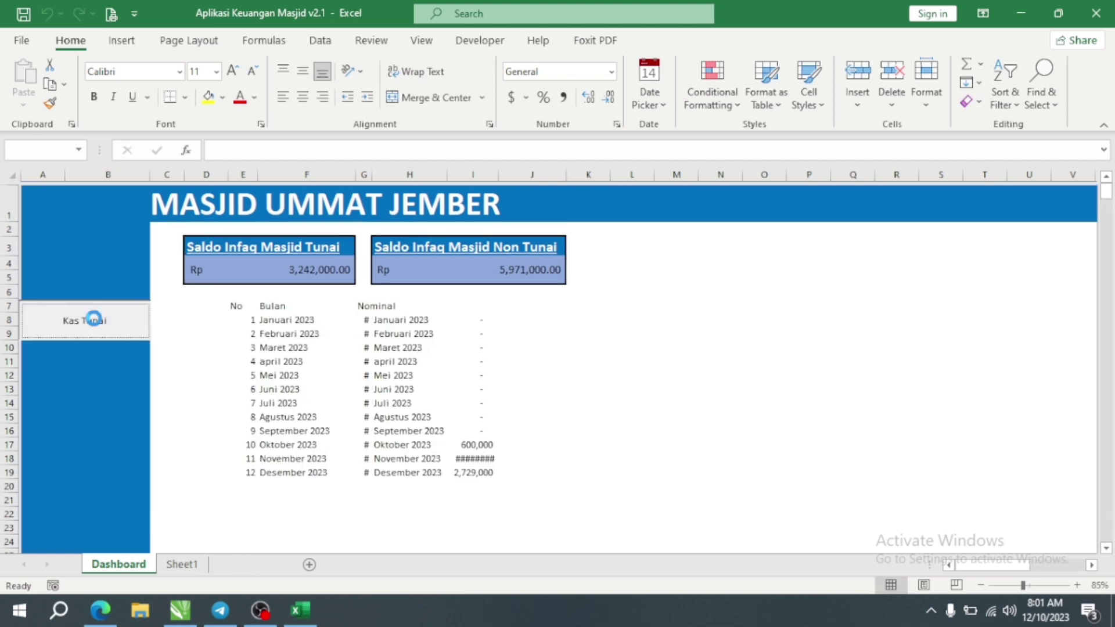
pyautogui.click(307, 283)
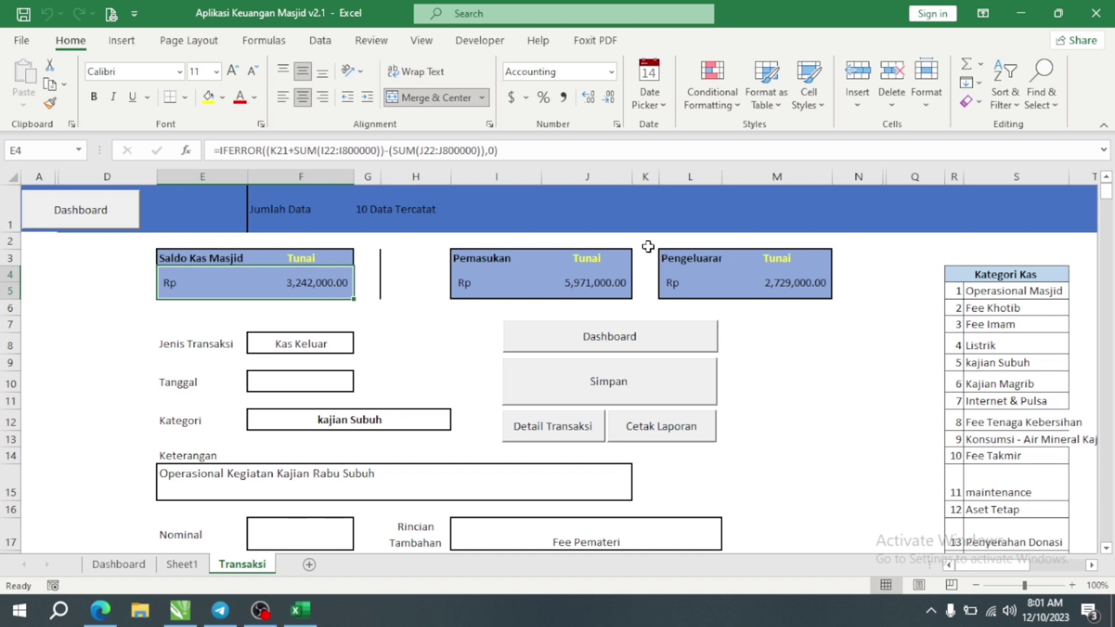
pyautogui.click(457, 256)
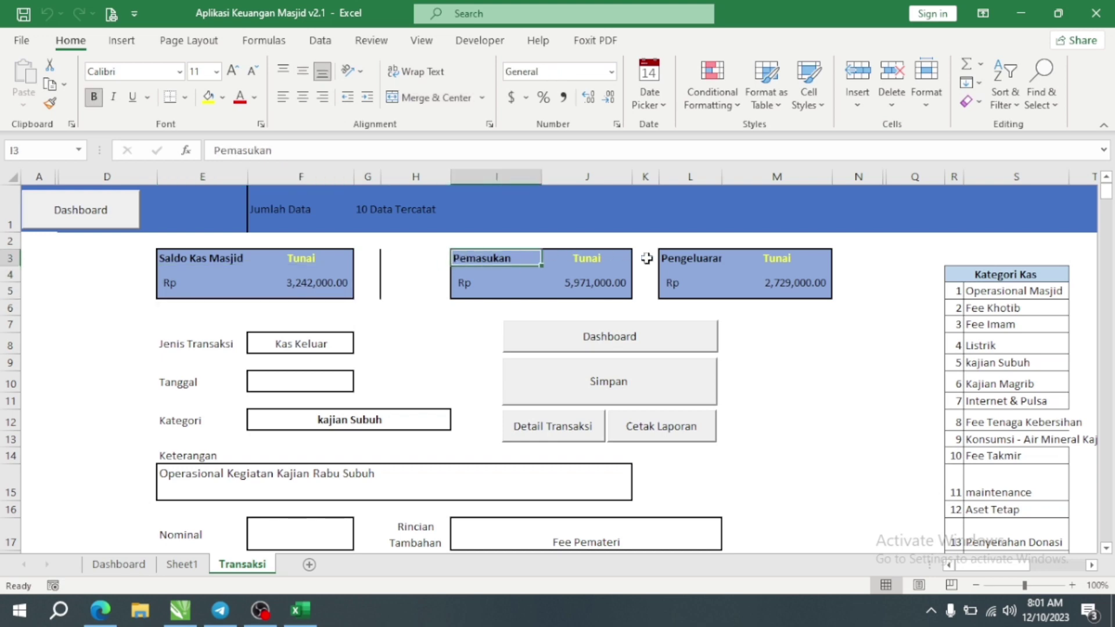
pyautogui.click(592, 286)
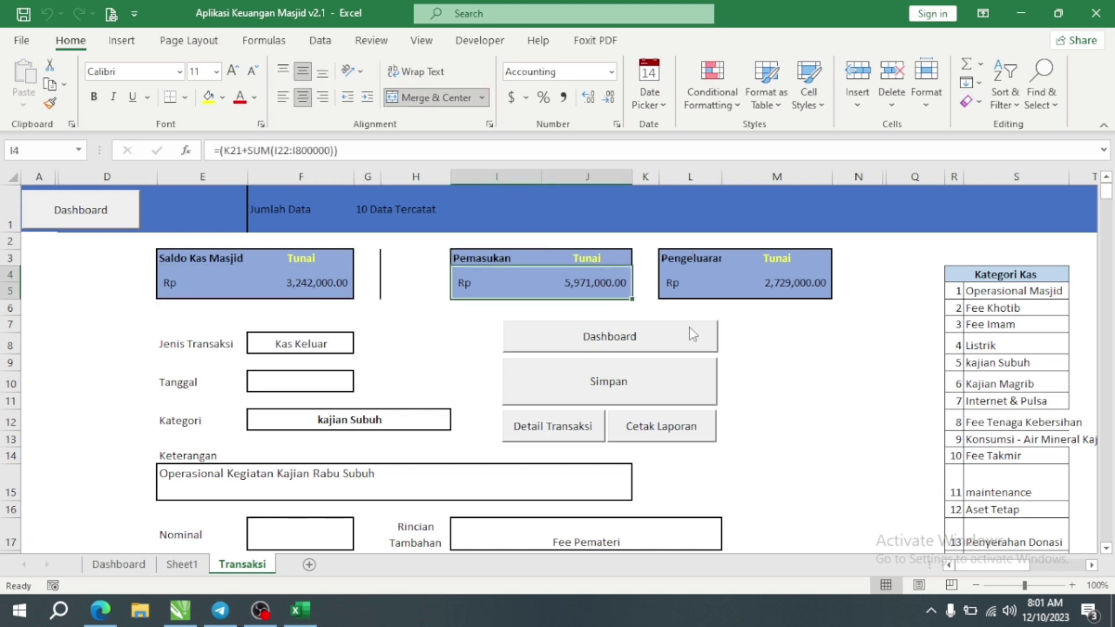
pyautogui.click(816, 279)
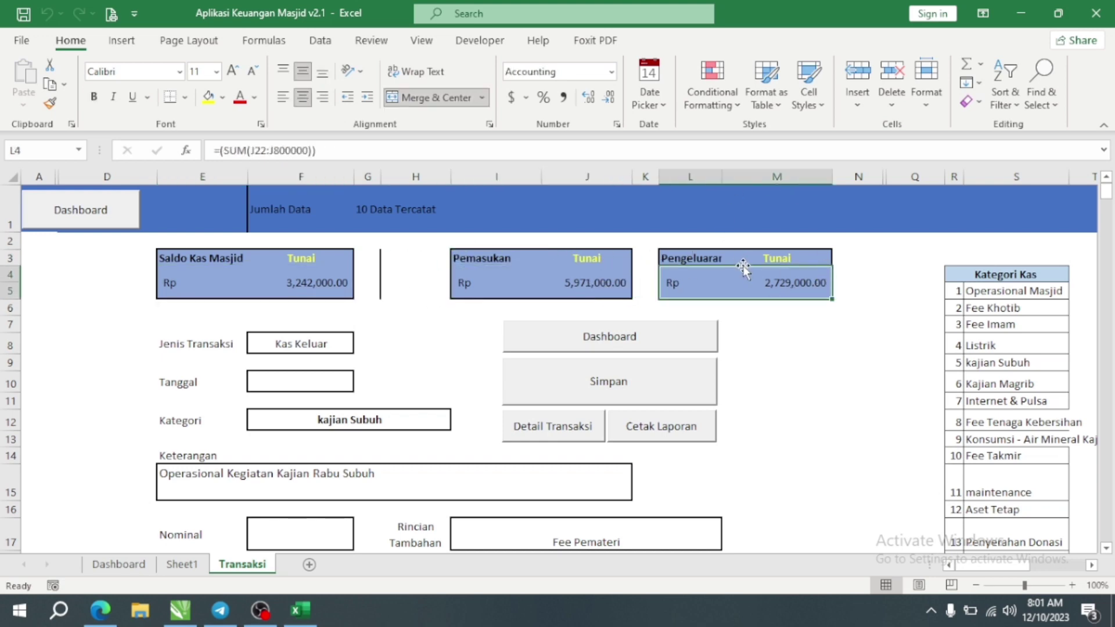
# Widen column L slightly so the Pengeluaran heading fits in its cell.
pyautogui.moveTo(726, 181); pyautogui.dragTo(729, 180)
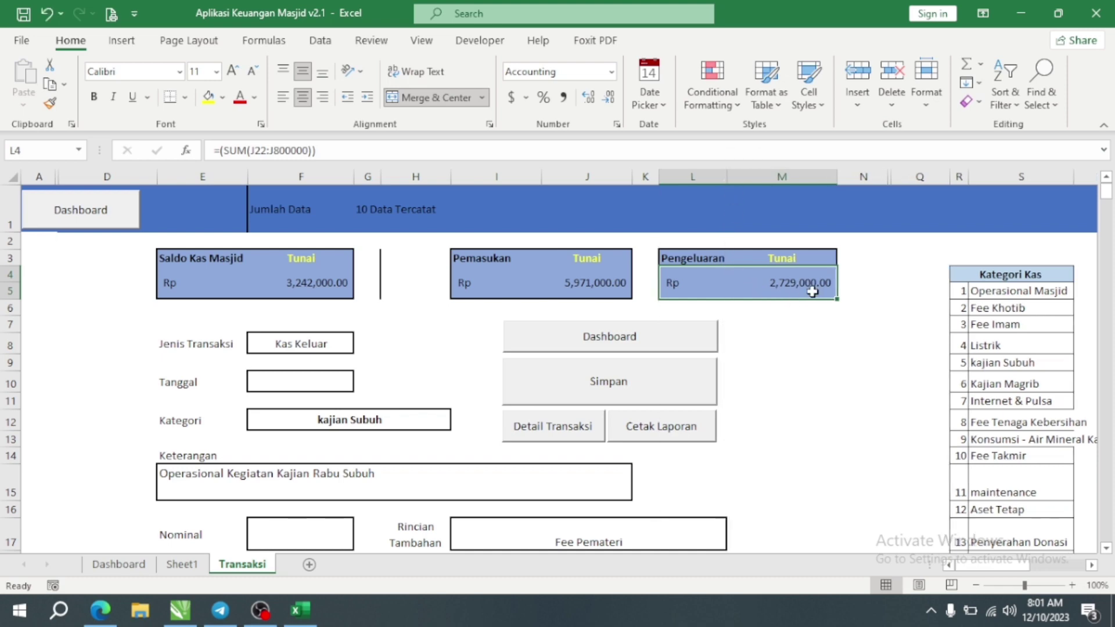
pyautogui.click(785, 365)
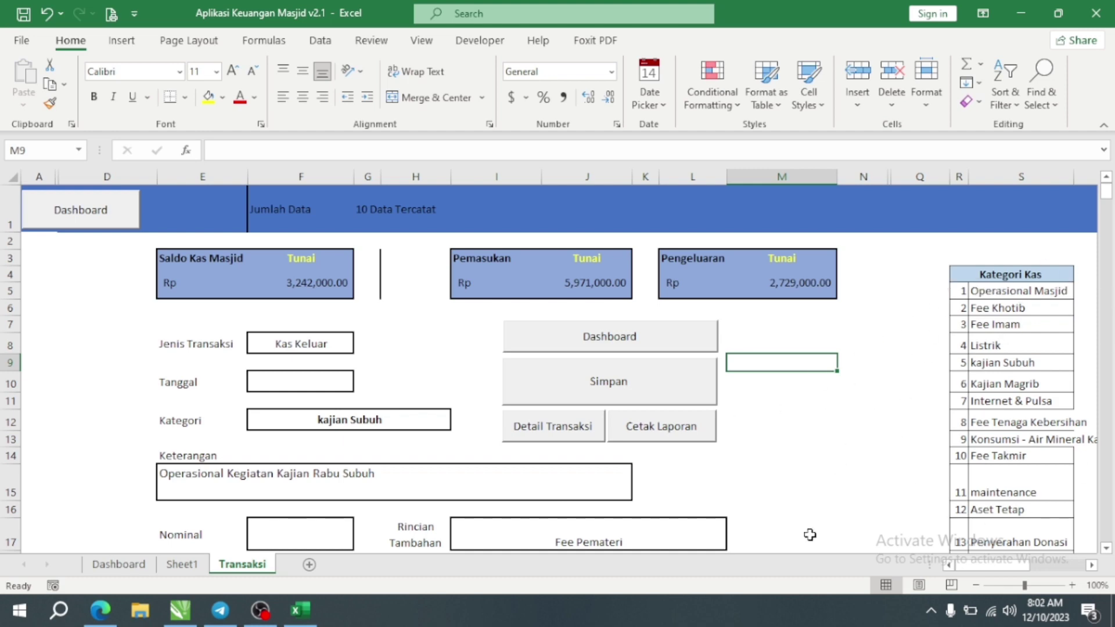
pyautogui.moveTo(1016, 567); pyautogui.dragTo(961, 568)
# Set Jenis Transaksi to Kas Masuk to switch the Kategori Kas list to income categories.
pyautogui.click(321, 344)
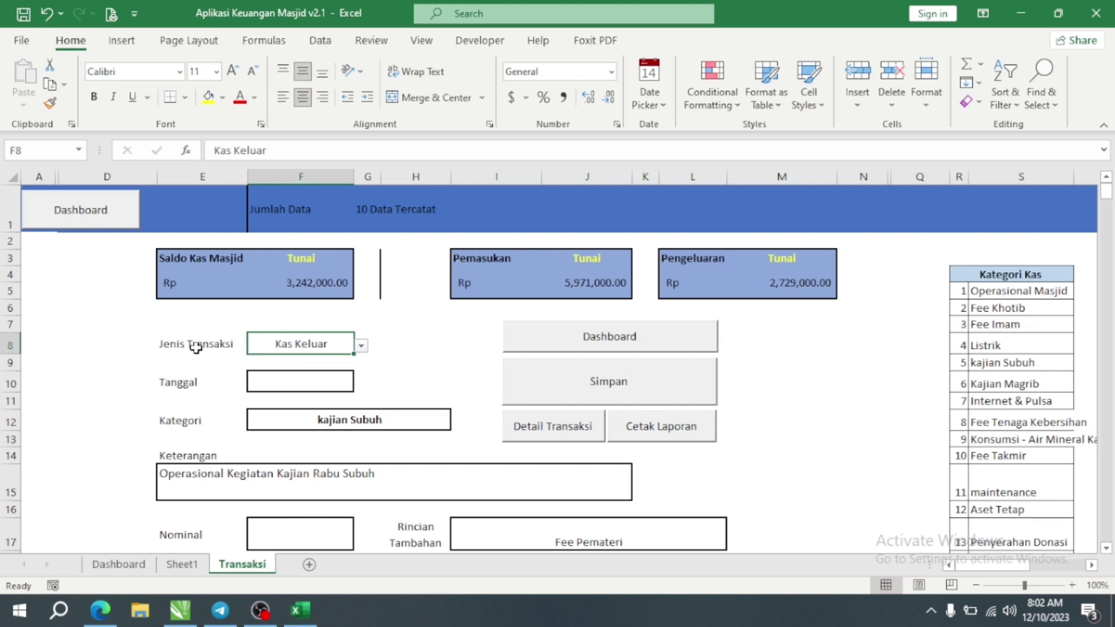
pyautogui.click(362, 346)
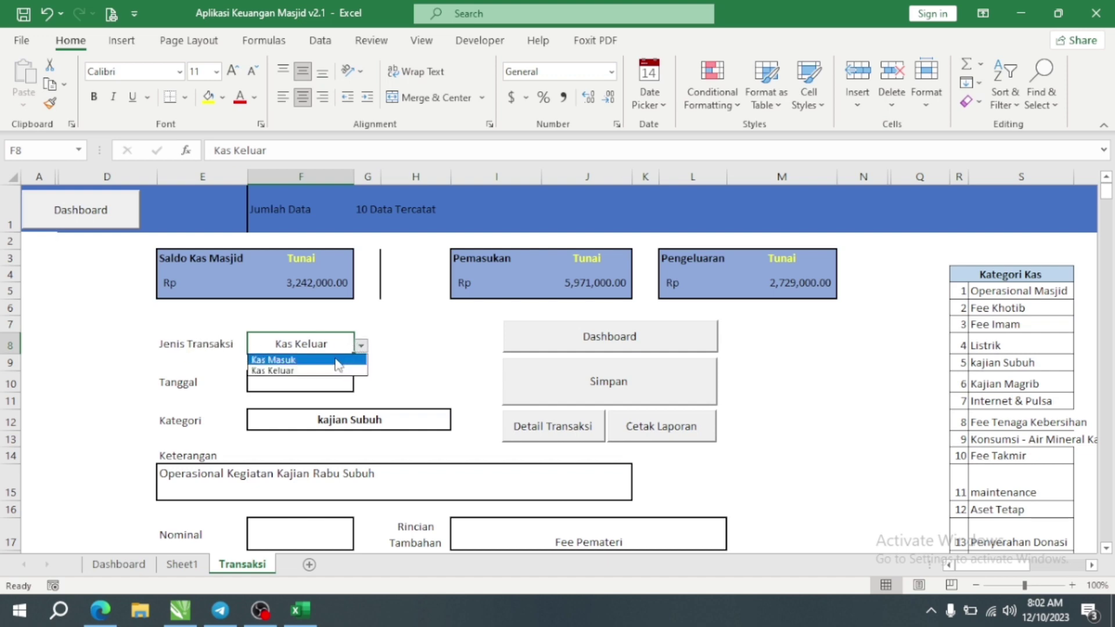
pyautogui.click(341, 360)
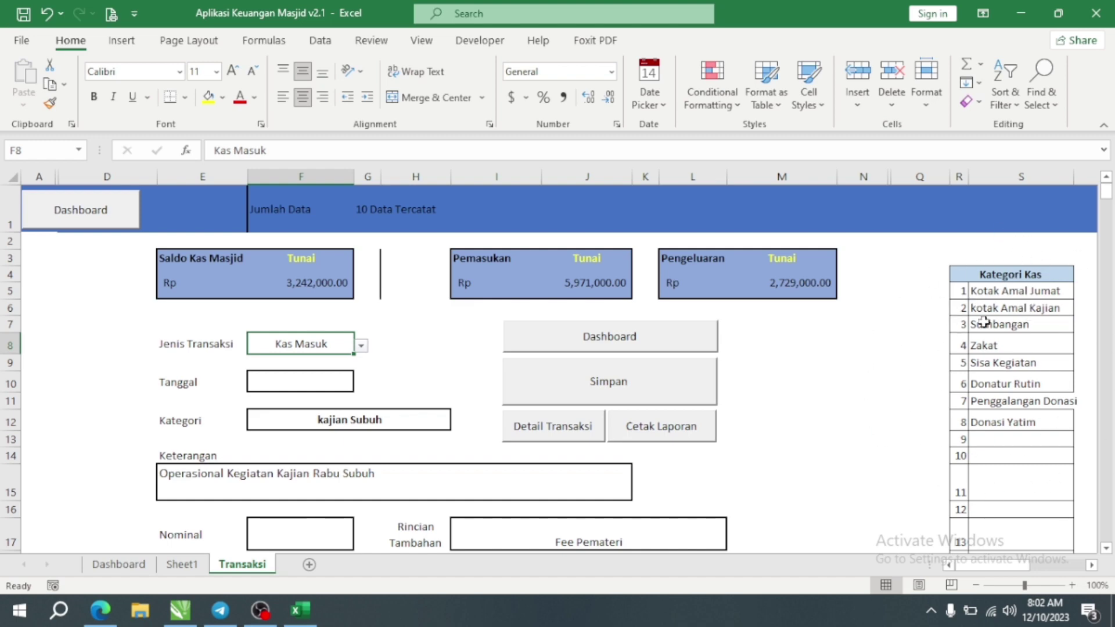
pyautogui.click(892, 396)
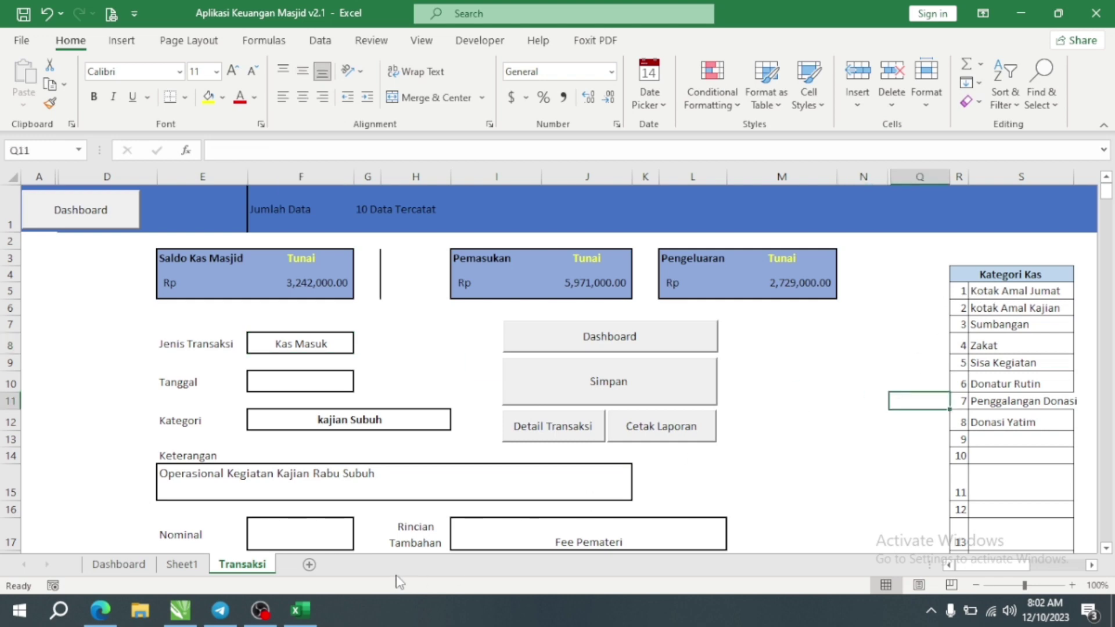
# Unhide the Setting sheet and examine the Kas Masuk categories listed for cash transactions.
pyautogui.rightClick(238, 570)
pyautogui.click(260, 530)
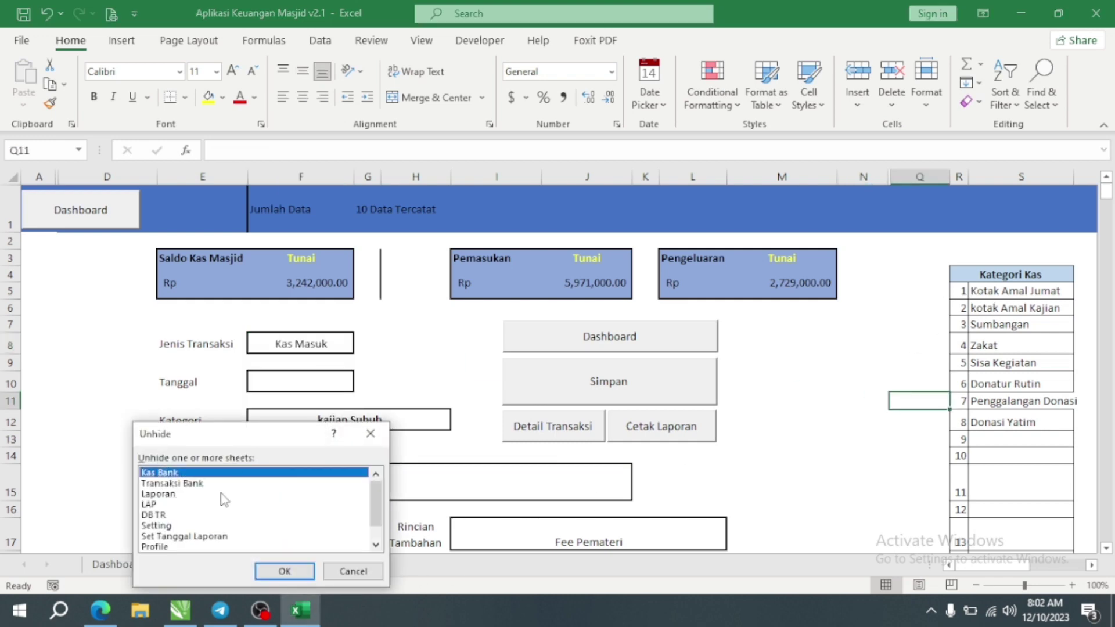
pyautogui.doubleClick(153, 526)
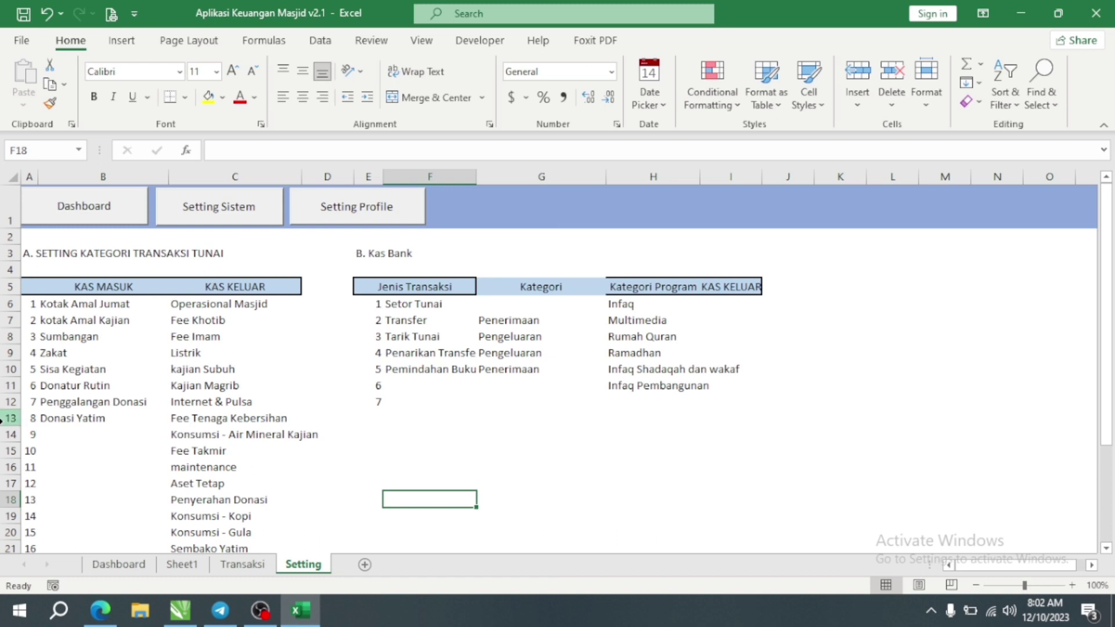
pyautogui.click(110, 257)
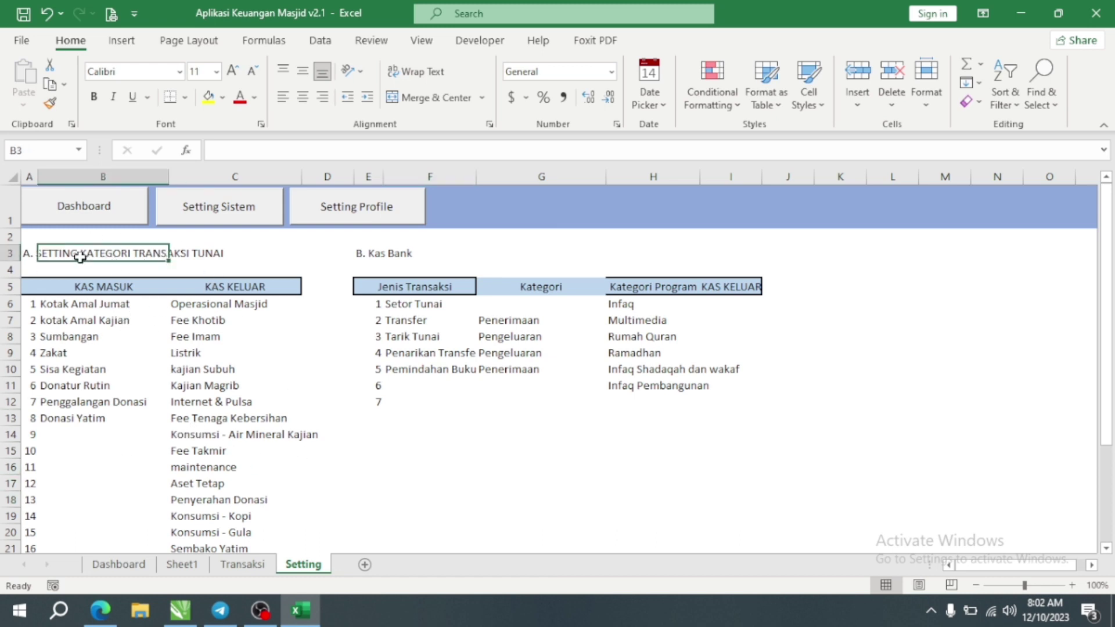
pyautogui.click(139, 306)
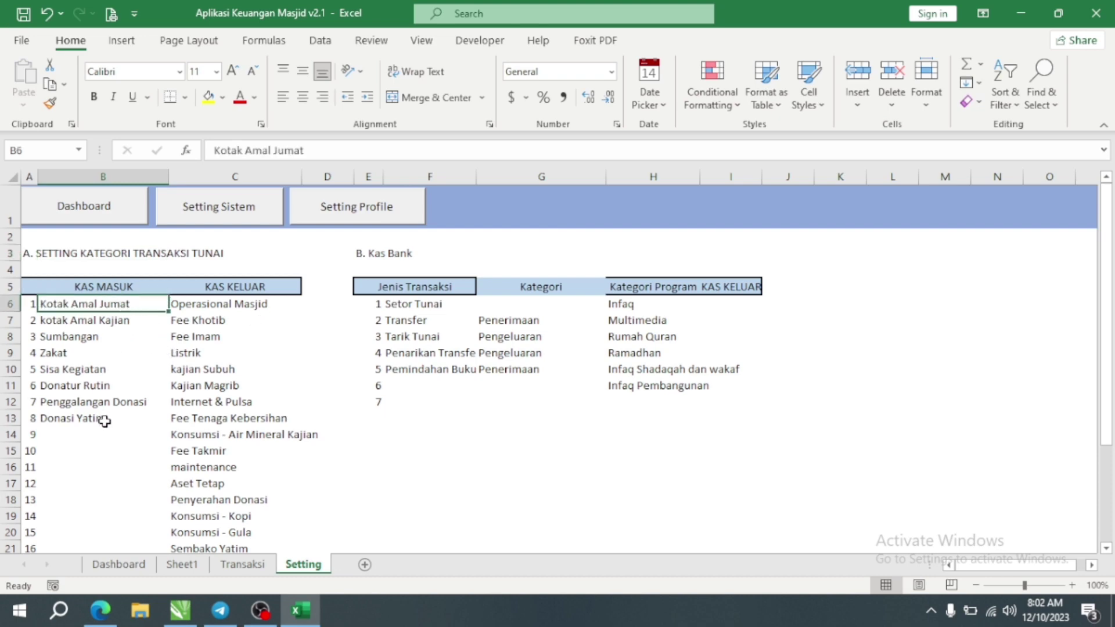
pyautogui.click(119, 326)
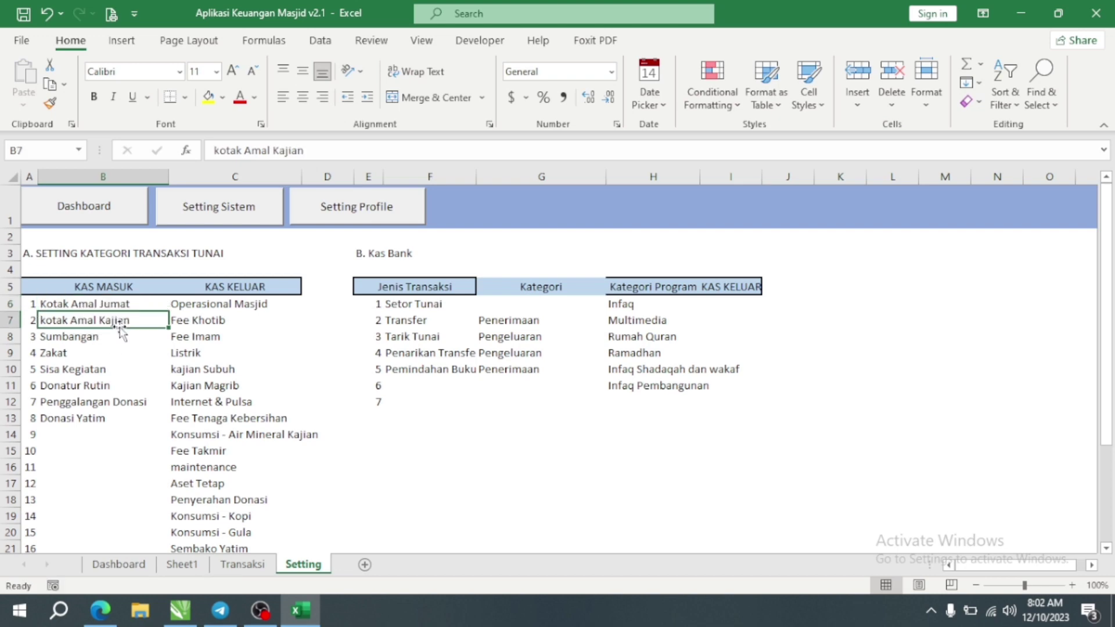
pyautogui.click(88, 342)
pyautogui.click(87, 354)
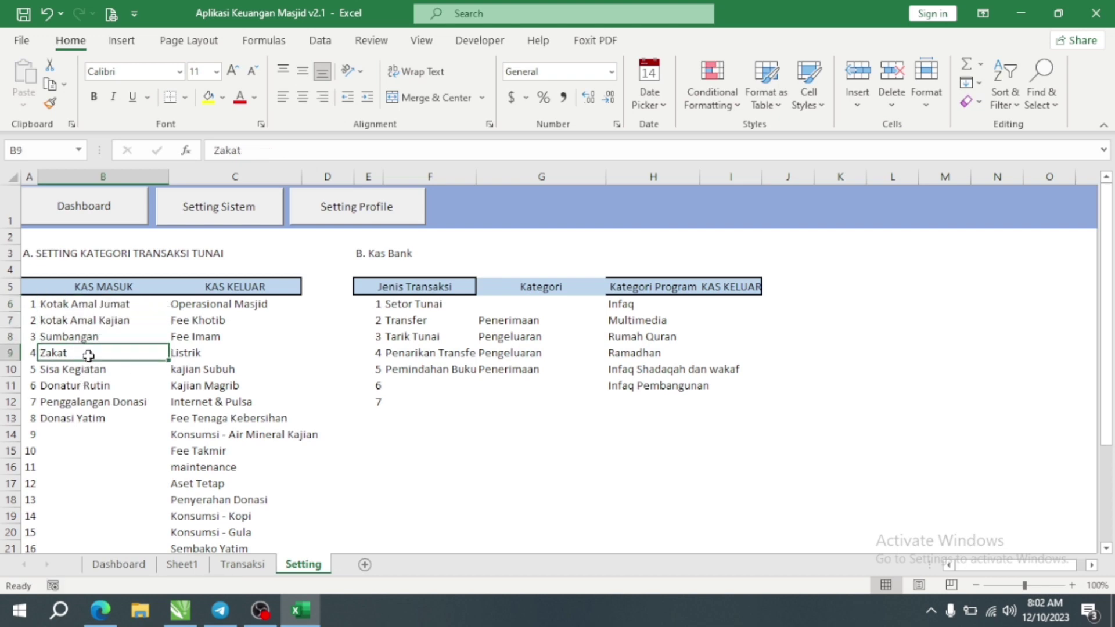
pyautogui.click(91, 383)
pyautogui.click(89, 402)
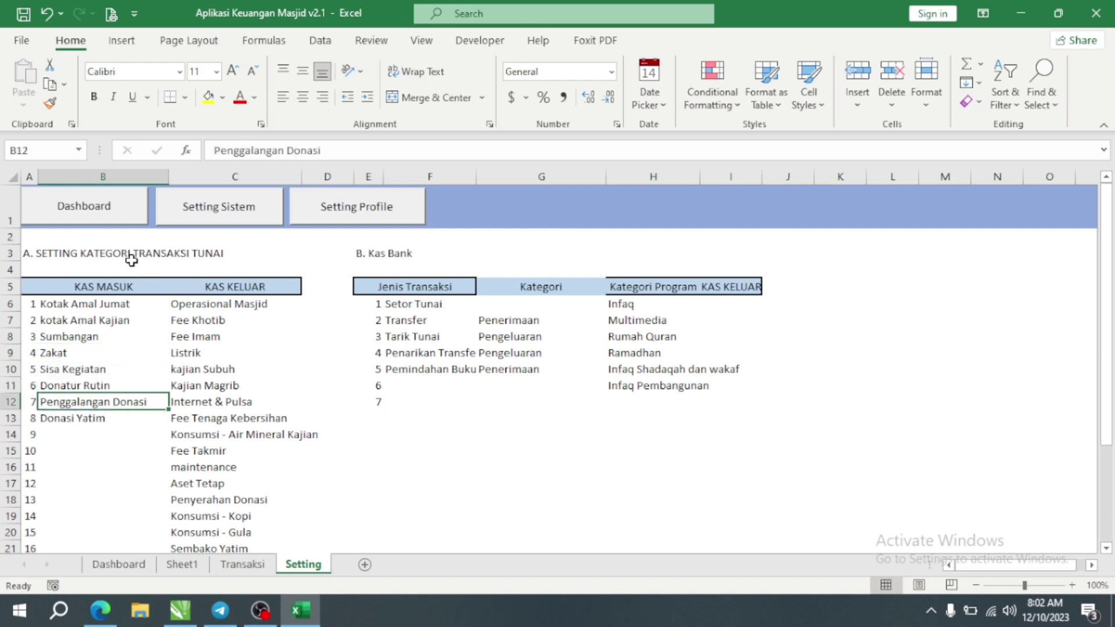
# Return to the Kas Tunai transaction sheet through the dashboard and set Jenis Transaksi to Kas Keluar.
pyautogui.click(110, 221)
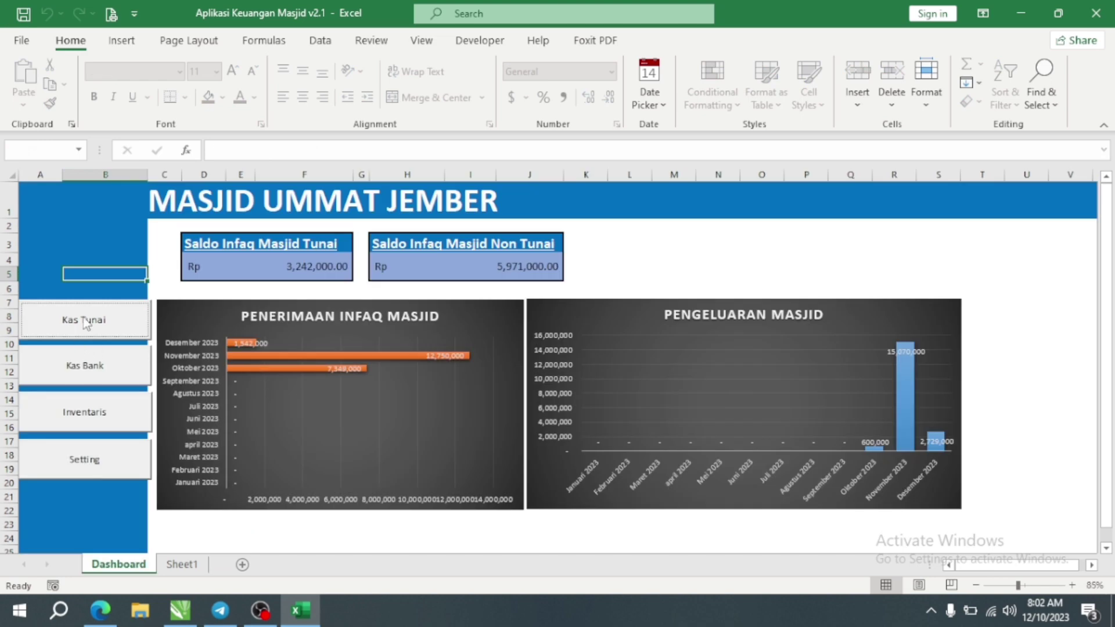
pyautogui.click(87, 319)
pyautogui.click(311, 343)
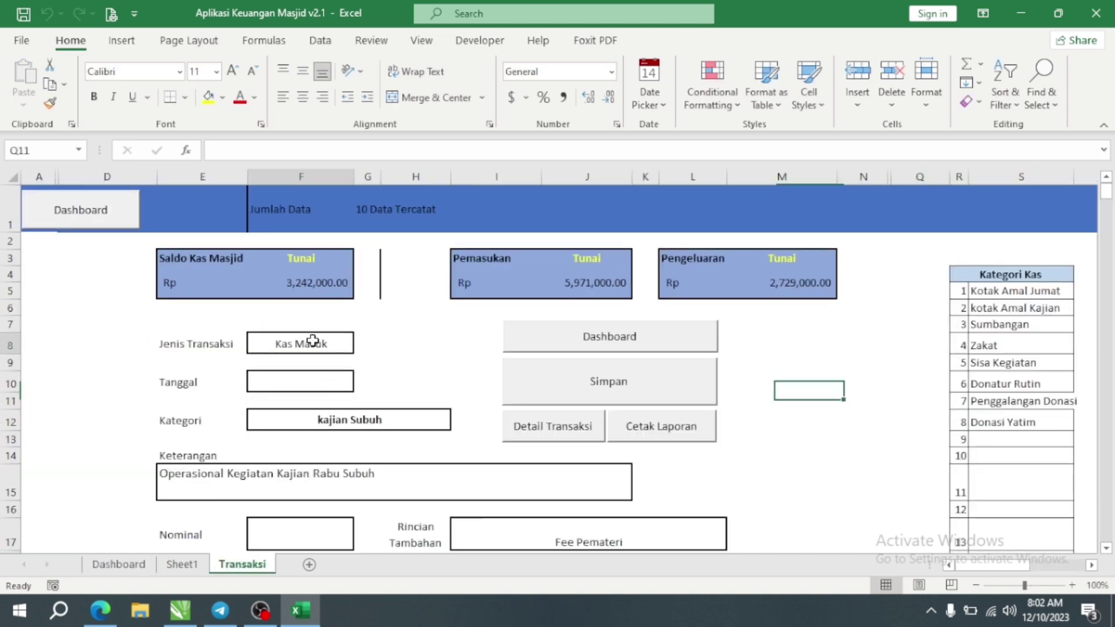
pyautogui.click(372, 350)
pyautogui.click(351, 346)
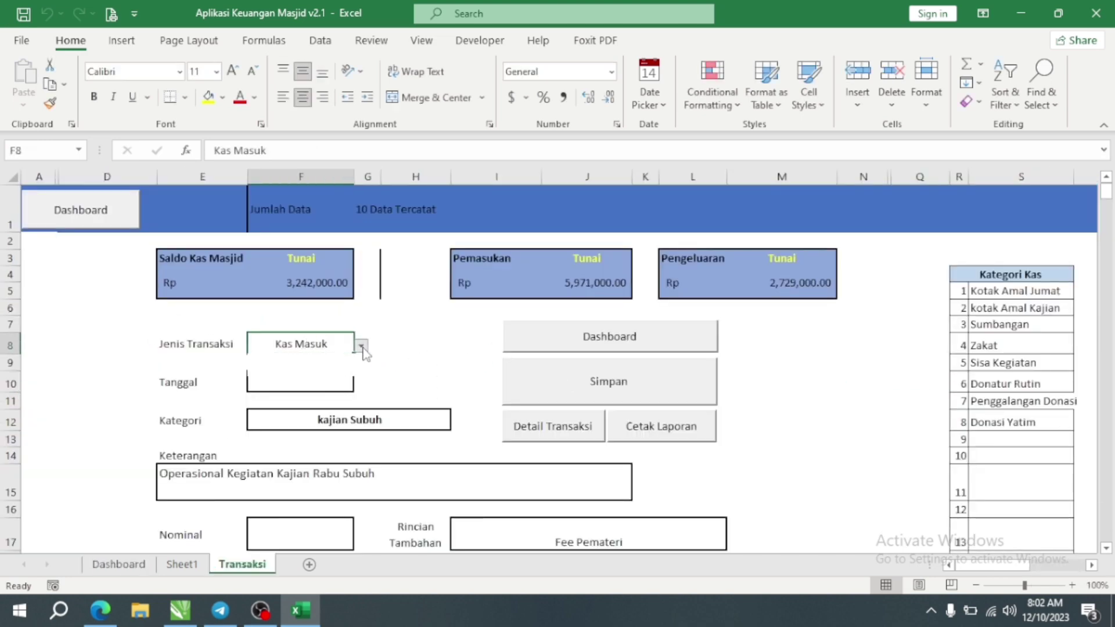
pyautogui.click(361, 346)
pyautogui.click(327, 372)
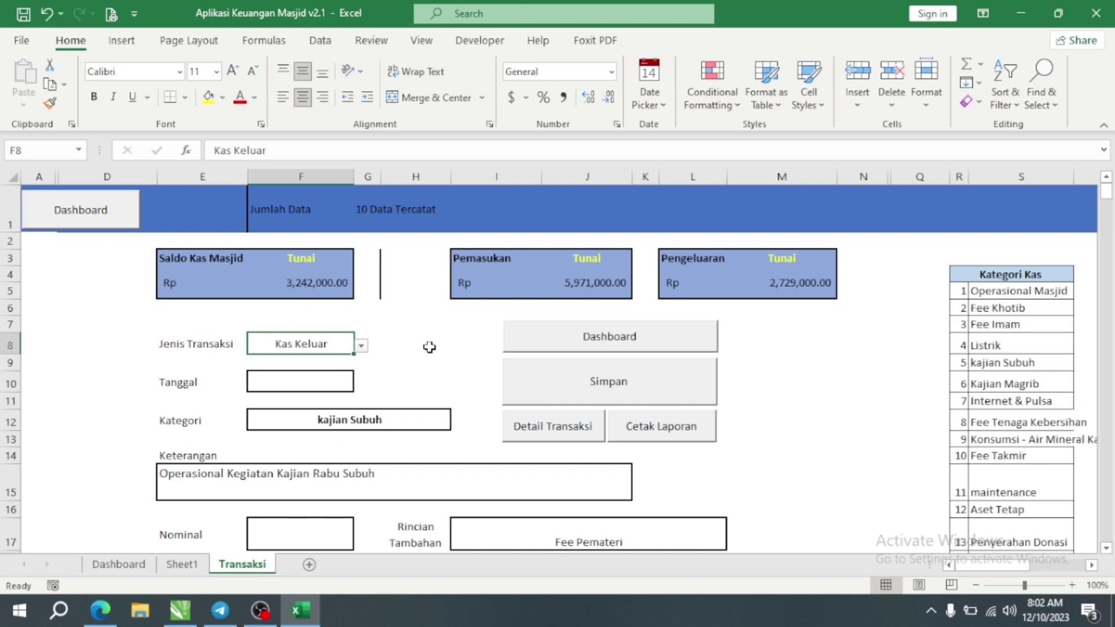
# Review the expense categories in the Kategori Kas table and the choices offered for the Kategori field.
pyautogui.scroll(-1, 952, 345)
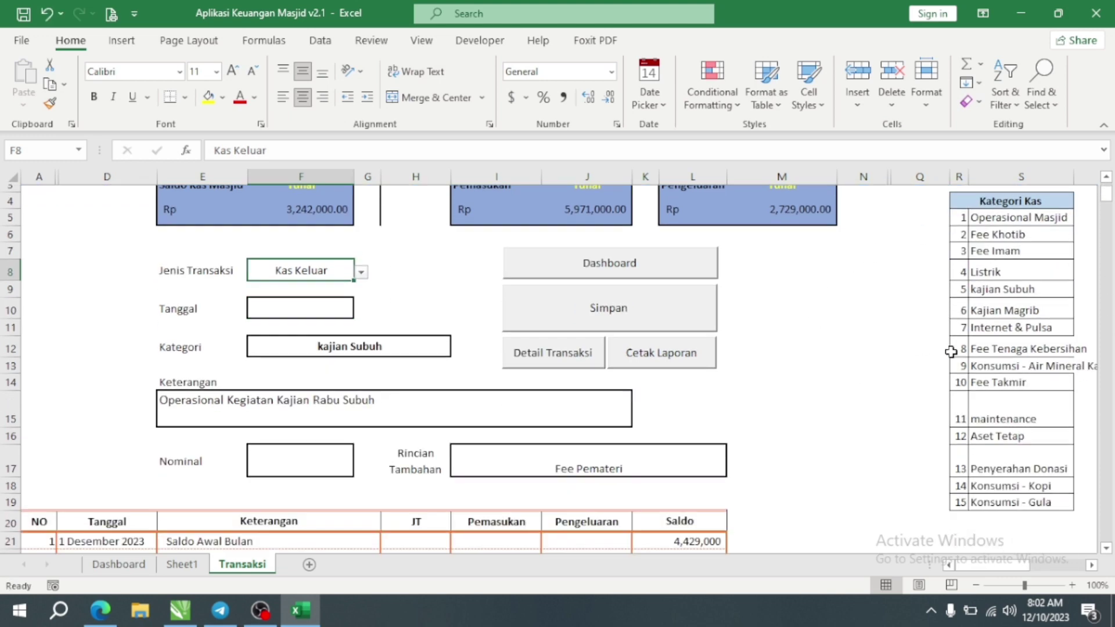
pyautogui.scroll(1, 990, 481)
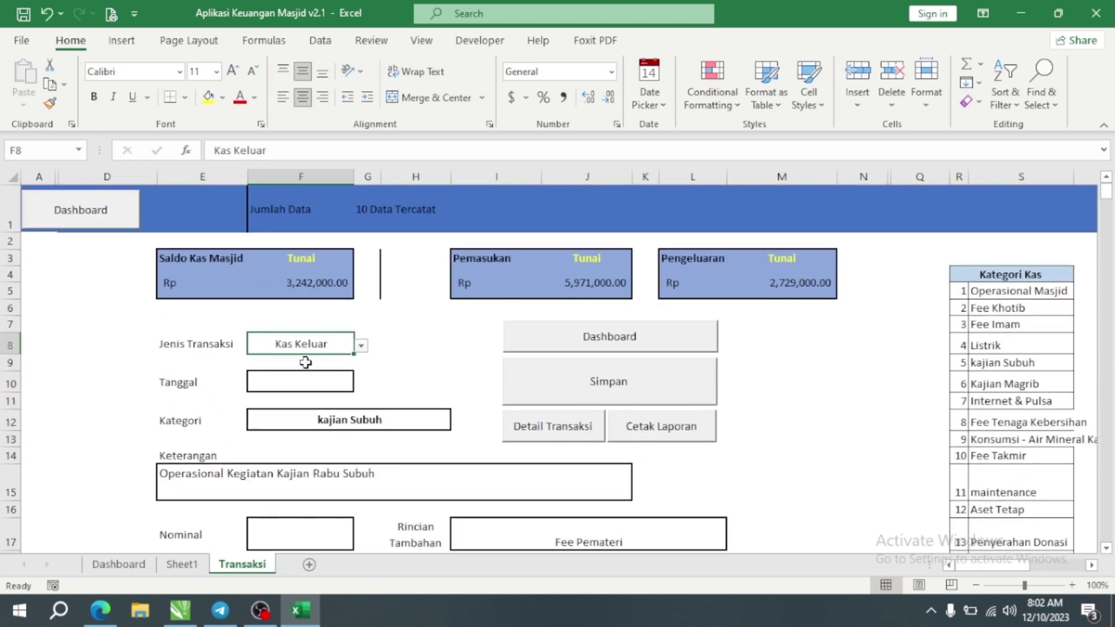
pyautogui.click(371, 421)
pyautogui.click(458, 423)
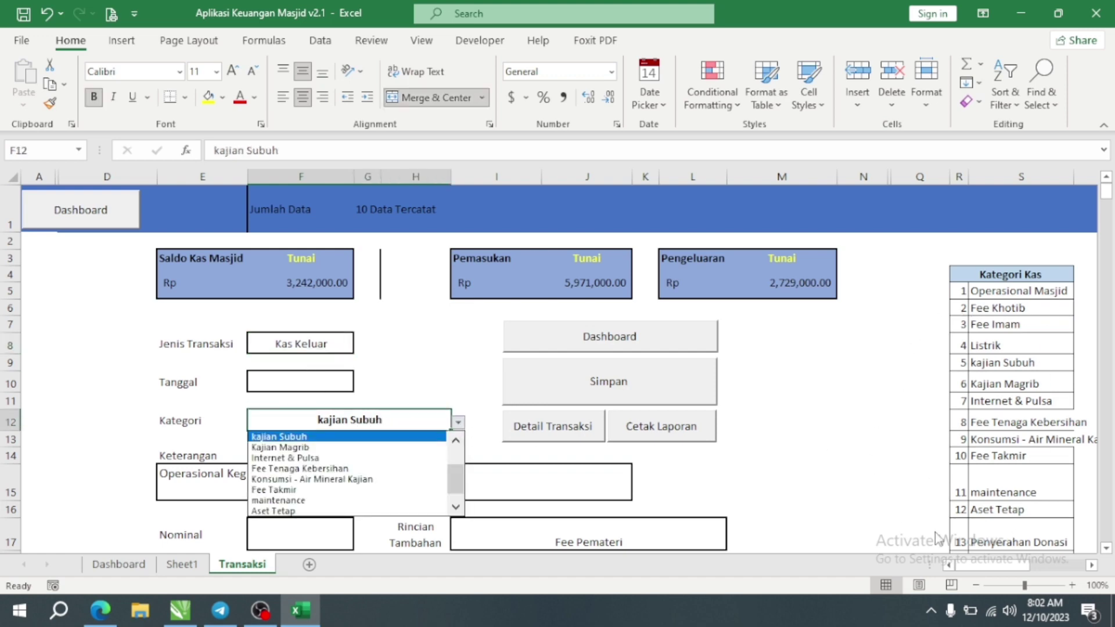
# Set Jenis Transaksi to Kas Masuk and check the choices offered for the Kategori field without changing it.
pyautogui.click(343, 346)
pyautogui.click(343, 346)
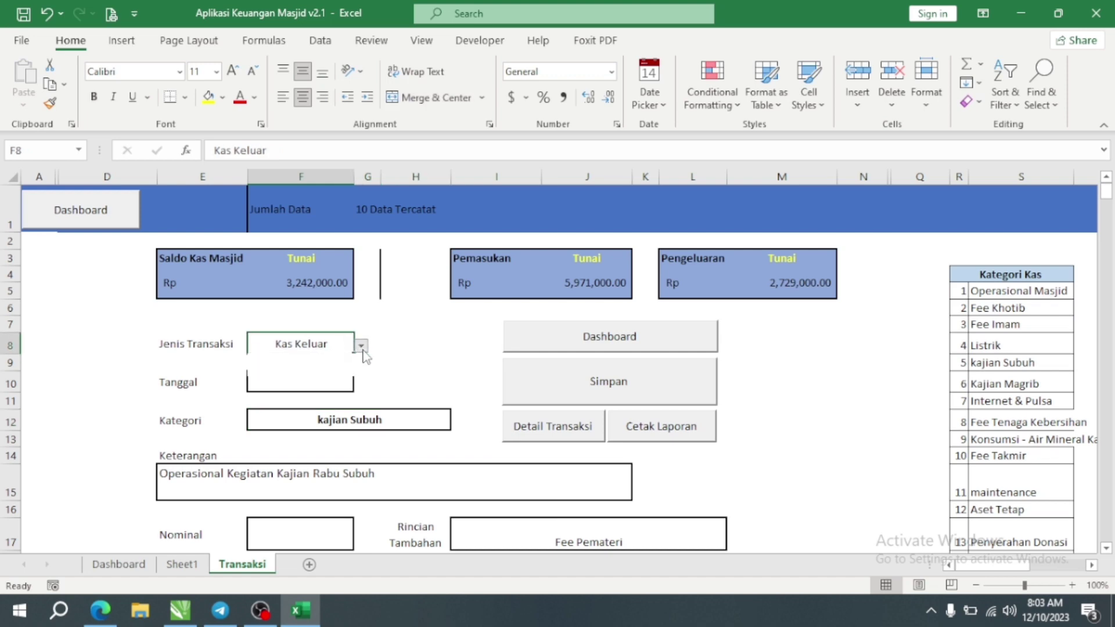
pyautogui.click(361, 346)
pyautogui.click(272, 356)
pyautogui.click(443, 423)
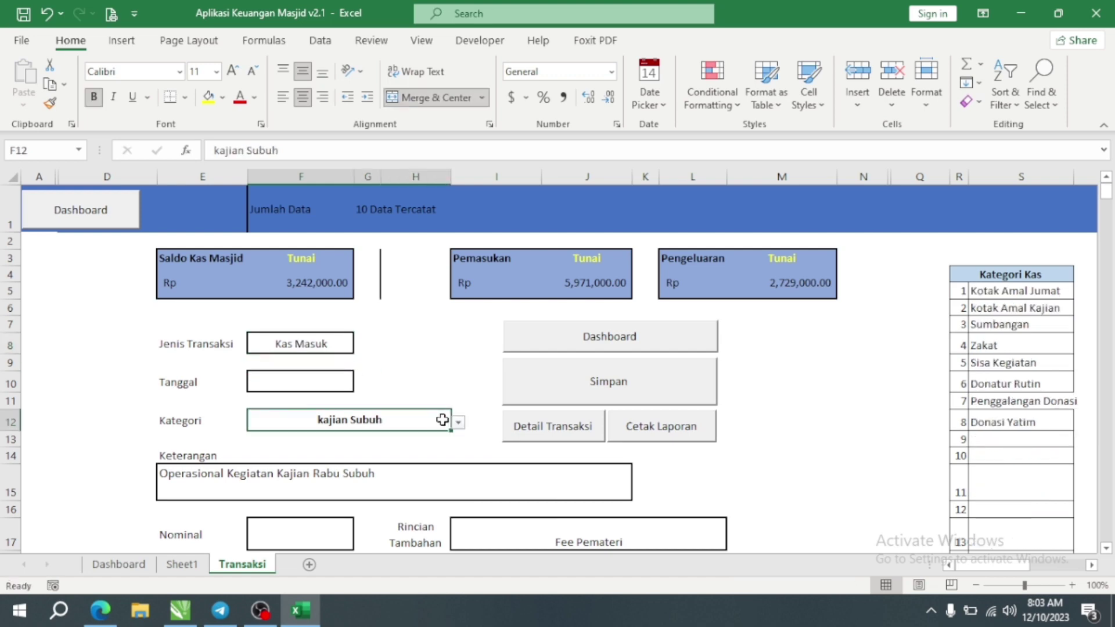
pyautogui.click(458, 424)
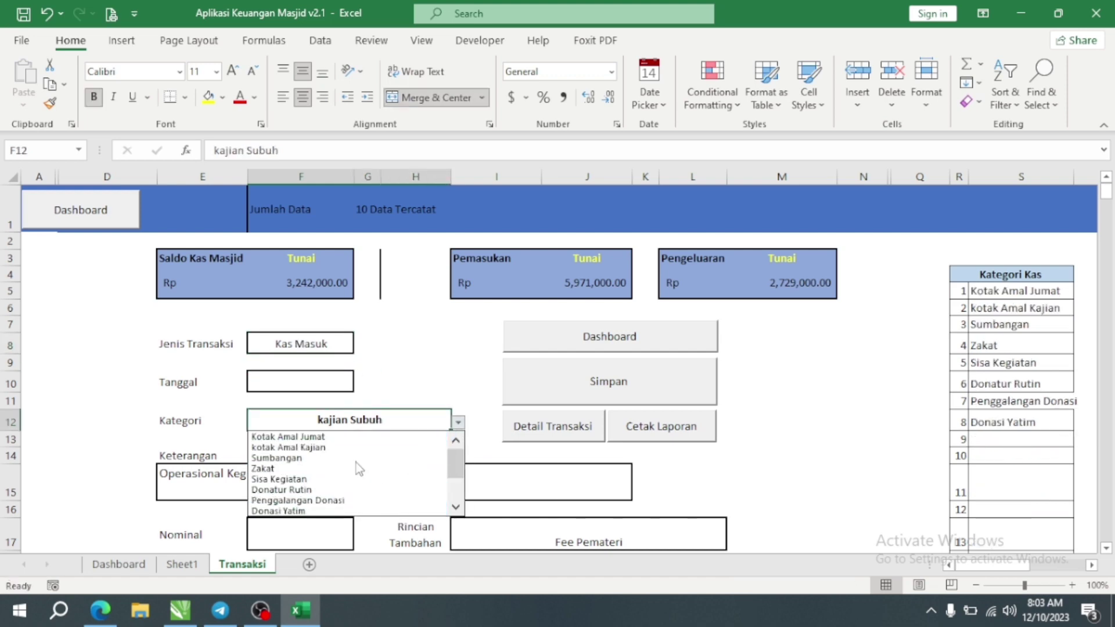
pyautogui.press('Escape')
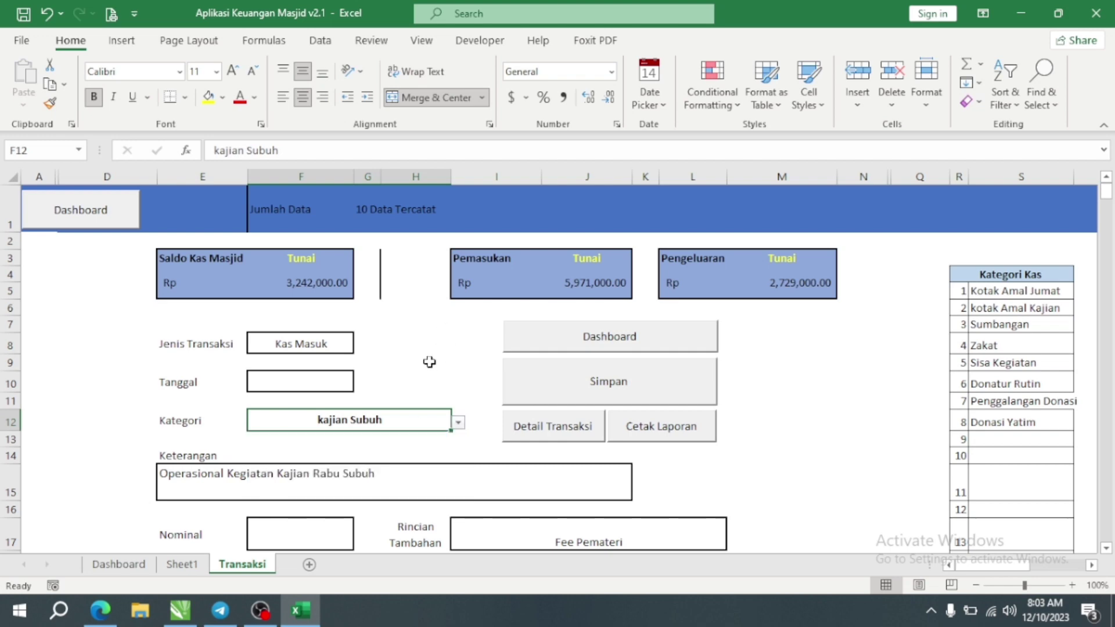
# Set the Tanggal field to 10 December 2023 using the date picker.
pyautogui.click(415, 381)
pyautogui.click(327, 379)
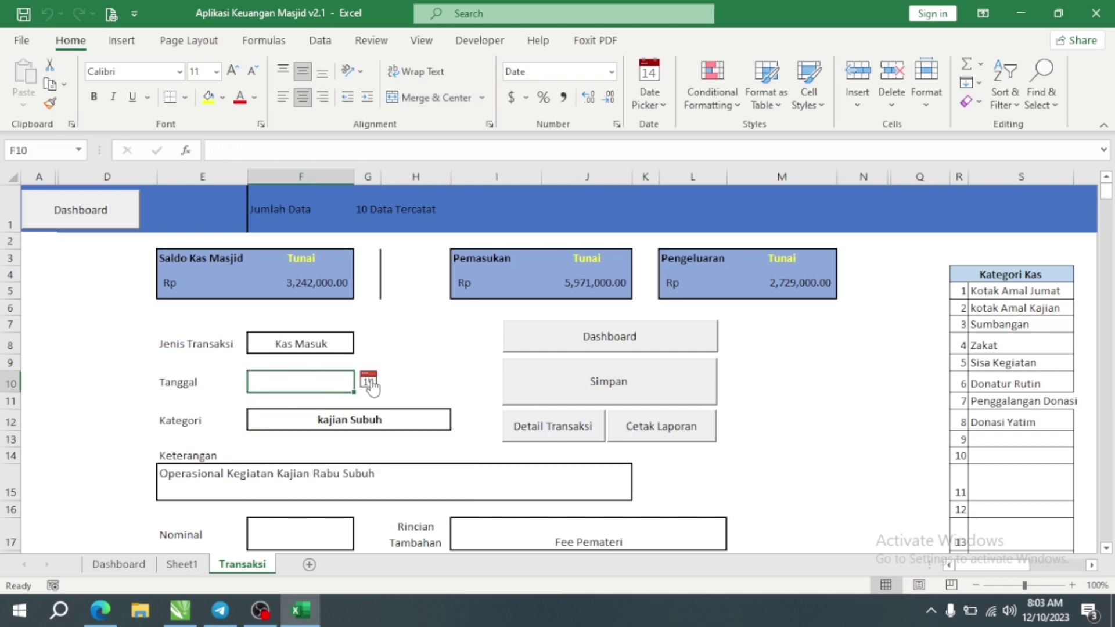
pyautogui.click(367, 381)
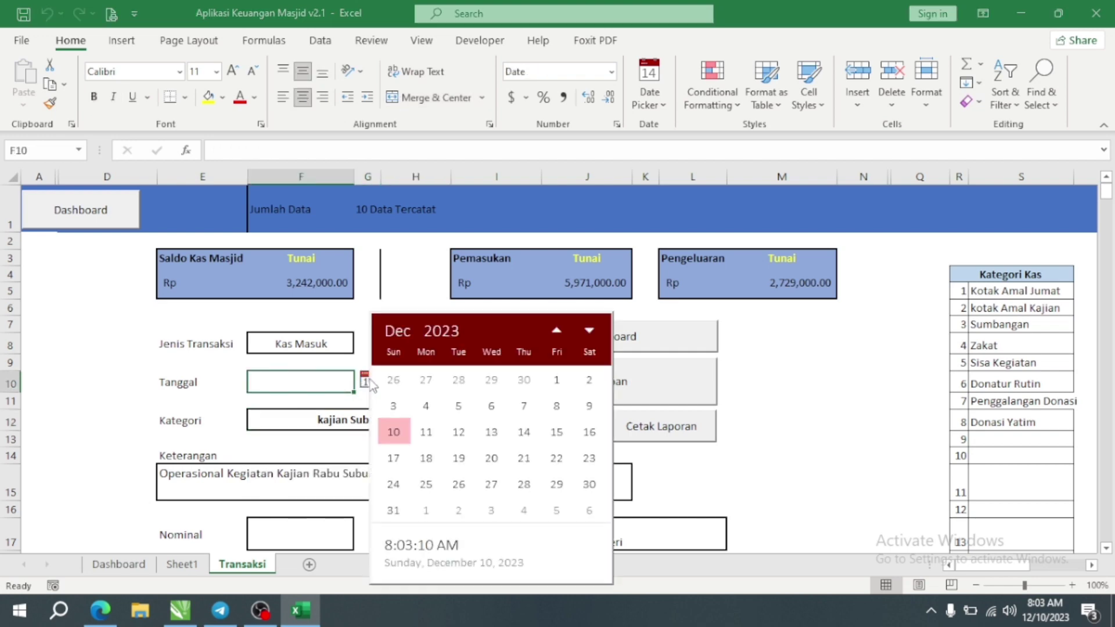
pyautogui.click(394, 432)
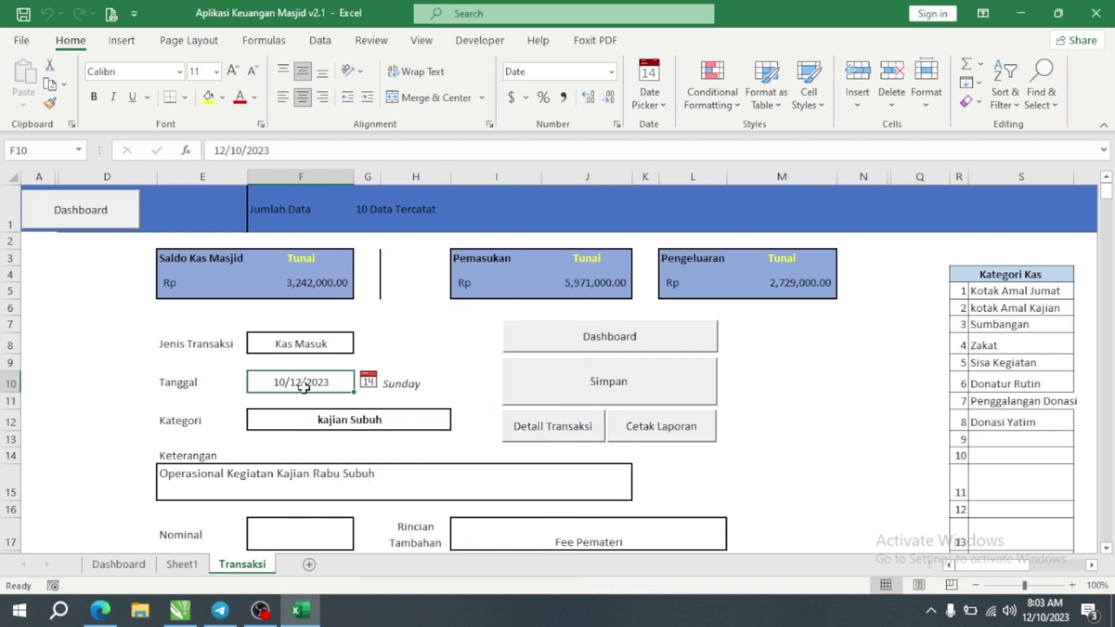
# Review the recorded transactions in the table below the entry form and return to the form.
pyautogui.scroll(-2, 418, 429)
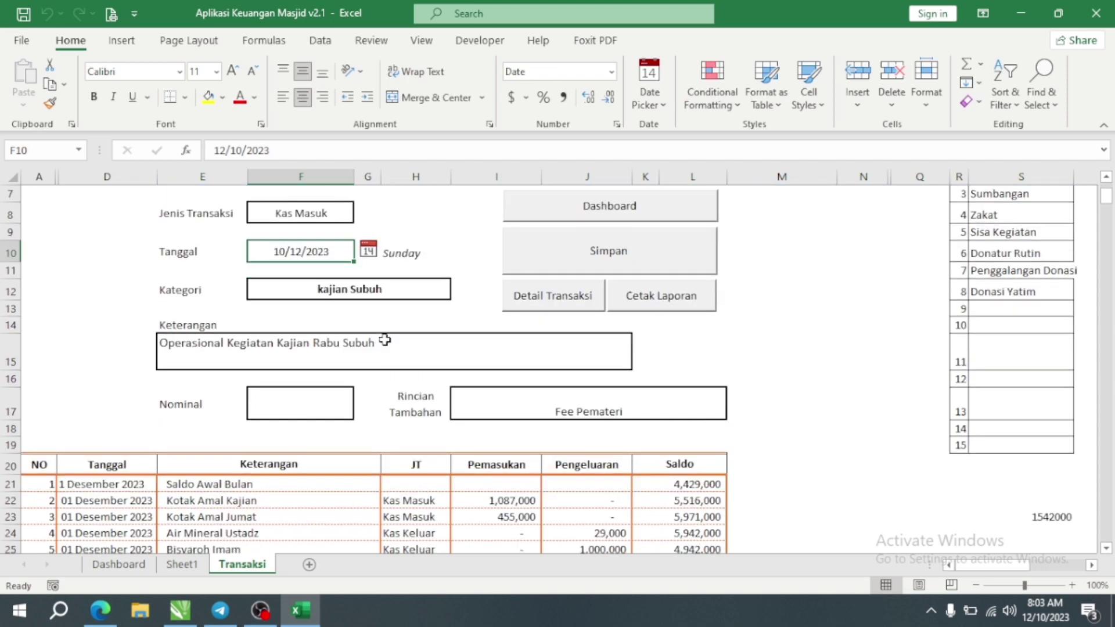
pyautogui.scroll(-5, 398, 418)
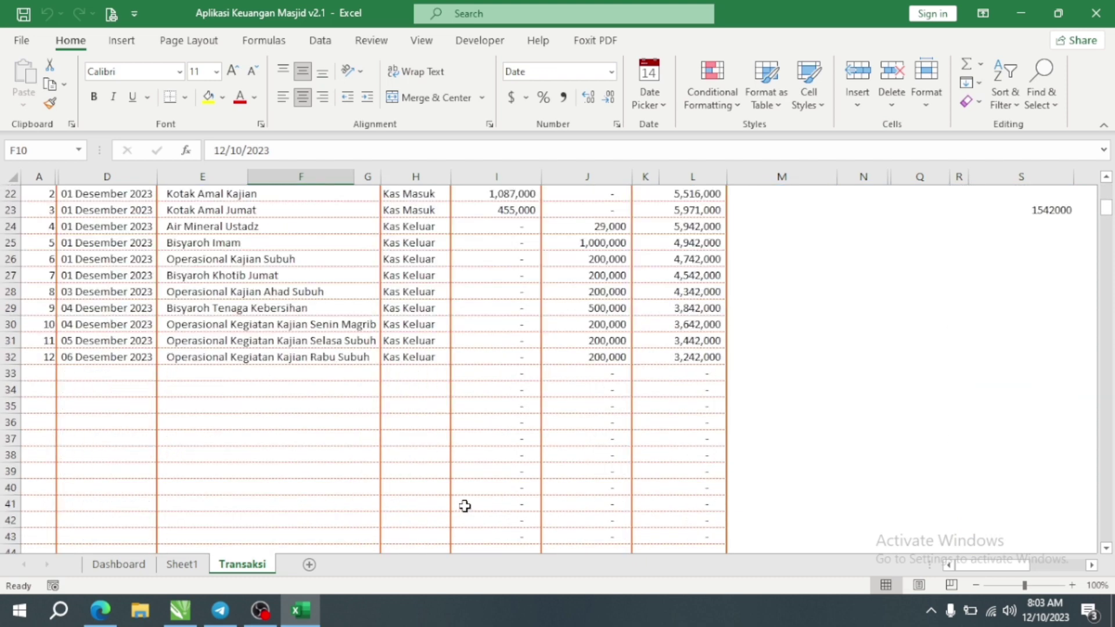
pyautogui.scroll(7, 465, 506)
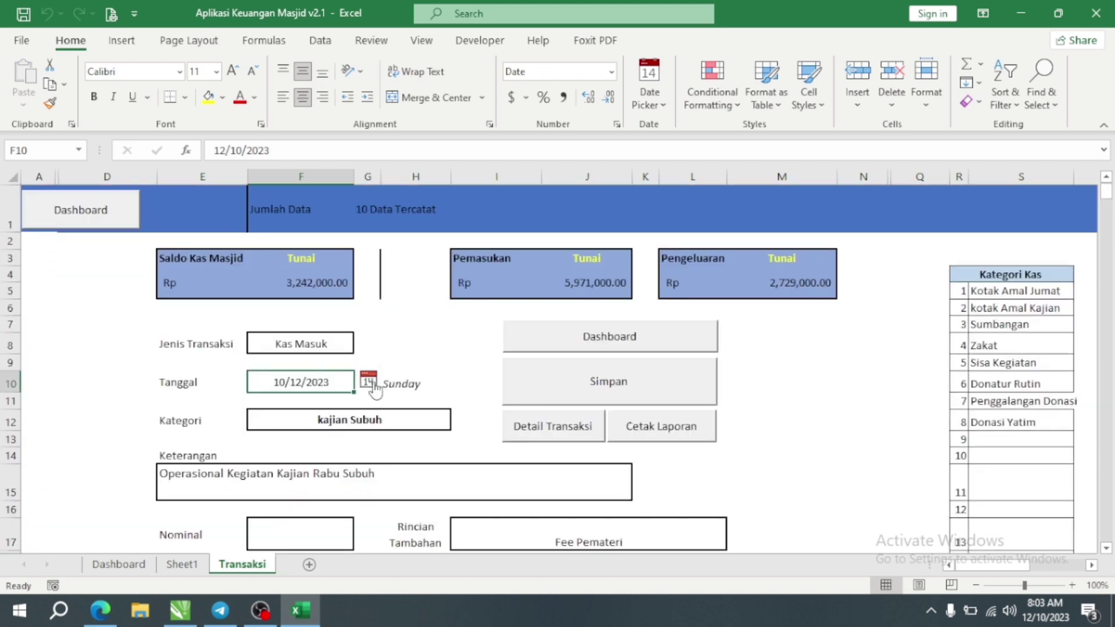
# Clear the Tanggal field and review the December transactions listed below the entry form.
pyautogui.press('Delete')
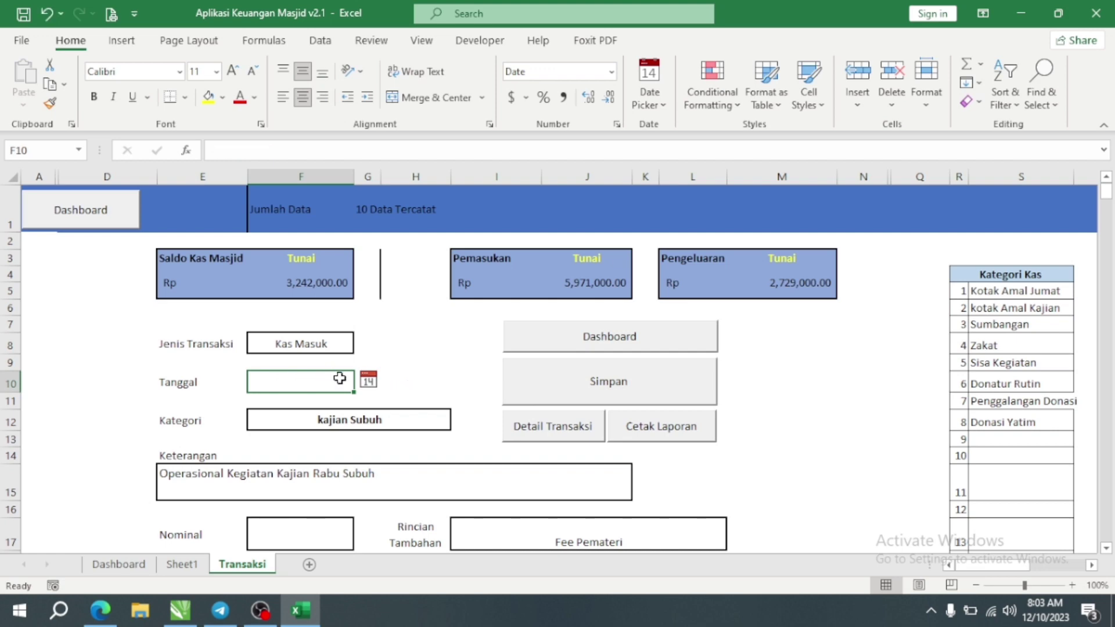
pyautogui.click(402, 366)
pyautogui.scroll(-5, 307, 385)
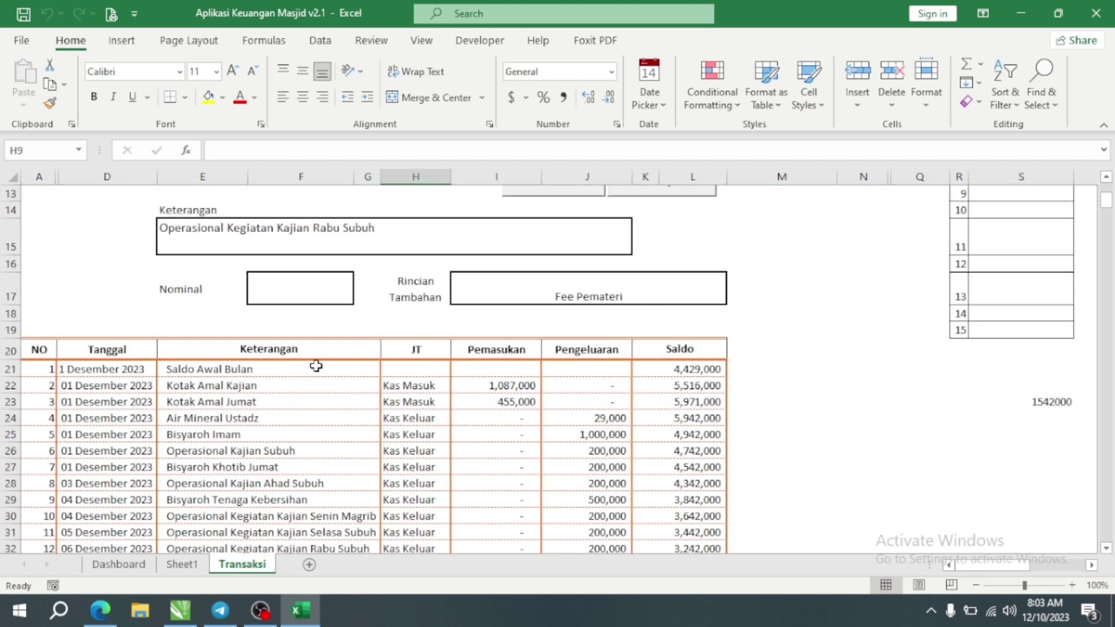
pyautogui.scroll(4, 254, 399)
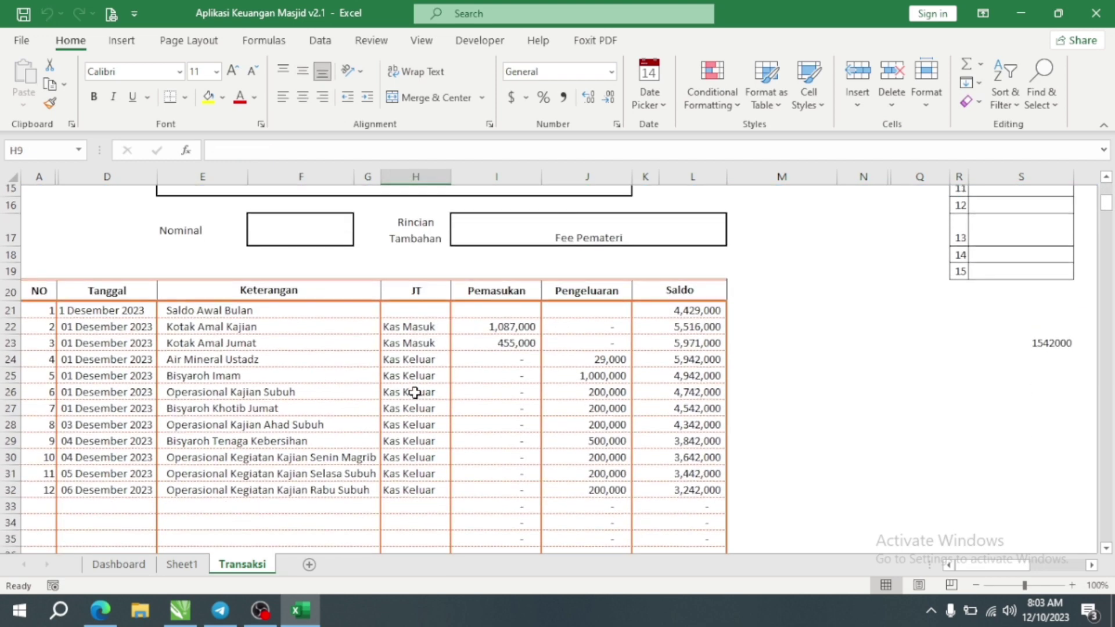
# Set the Tanggal field to 30 November 2023 and review that month's transactions in the table below the form.
pyautogui.click(341, 293)
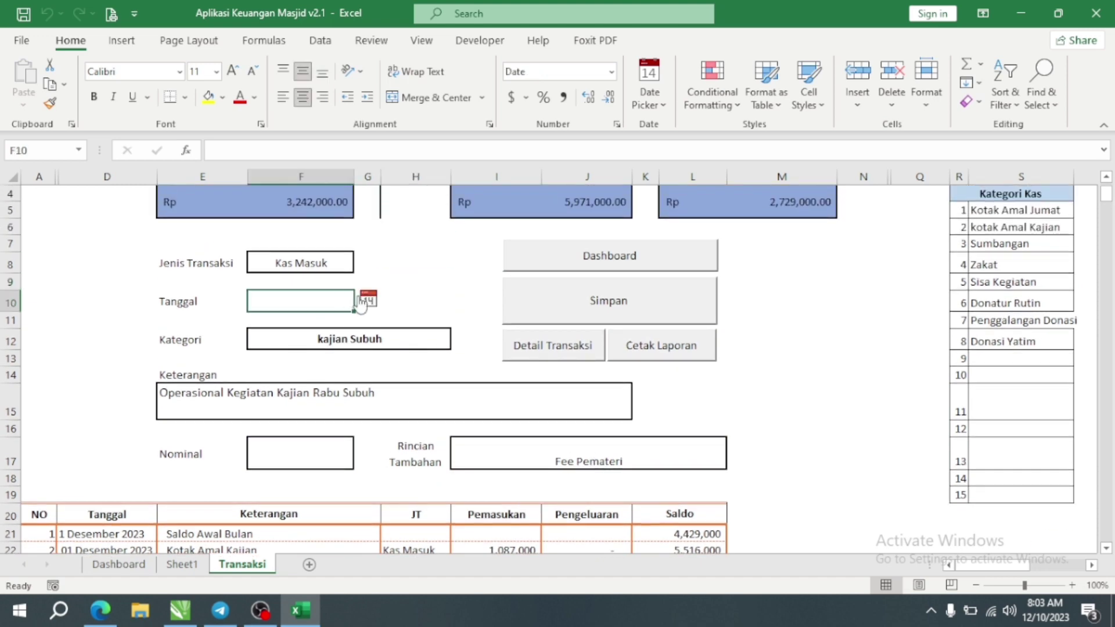
pyautogui.click(367, 300)
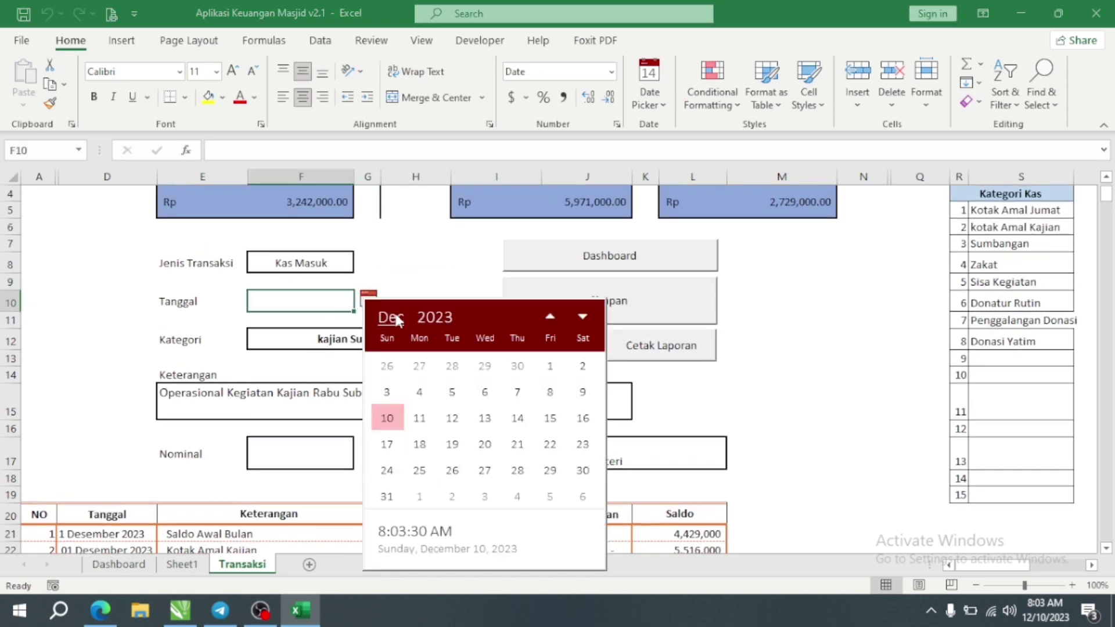
pyautogui.click(518, 367)
pyautogui.scroll(-10, 316, 400)
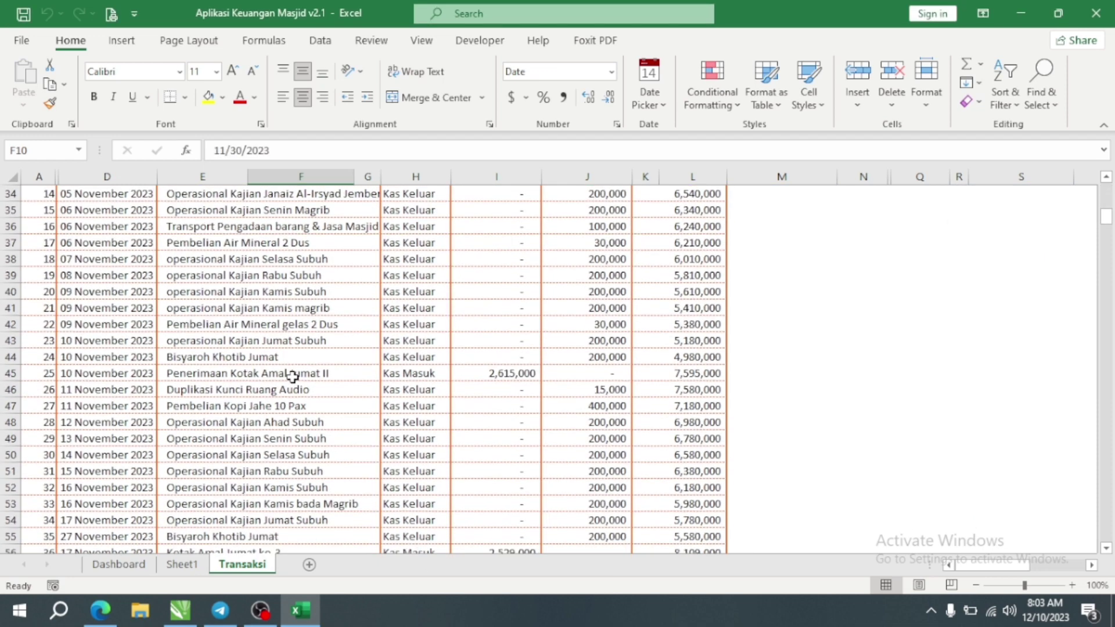
pyautogui.scroll(-15, 293, 375)
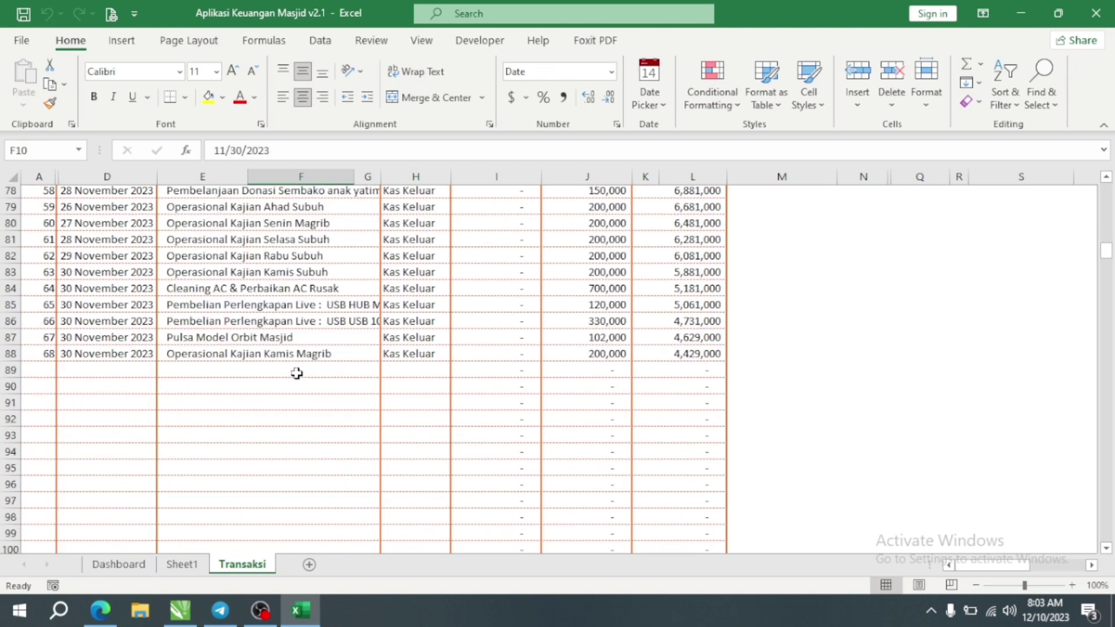
pyautogui.scroll(16, 337, 380)
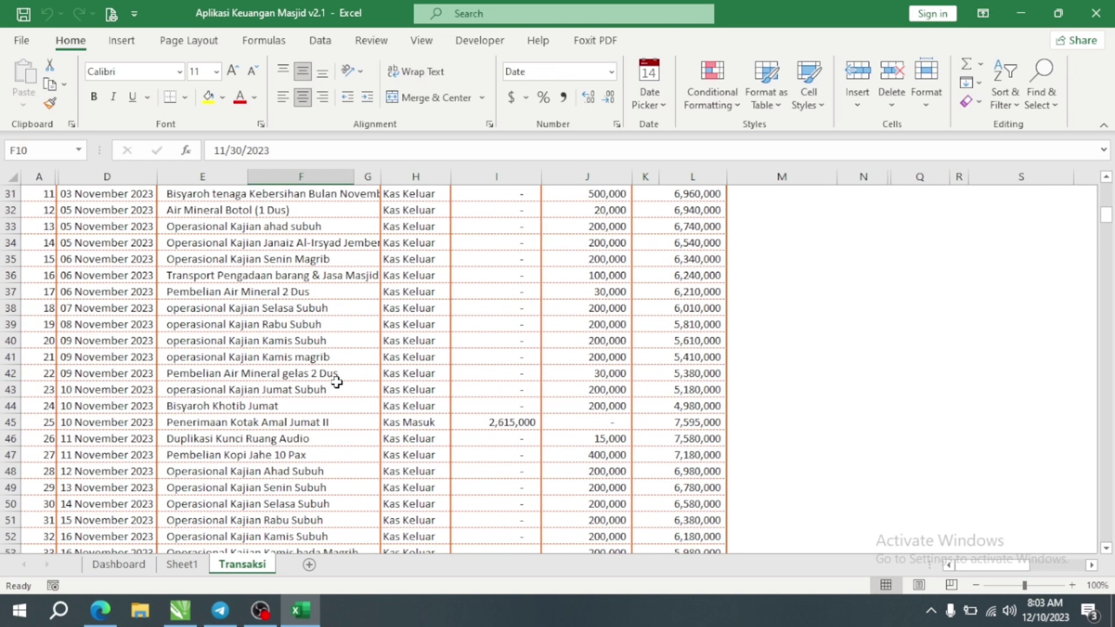
pyautogui.scroll(9, 336, 382)
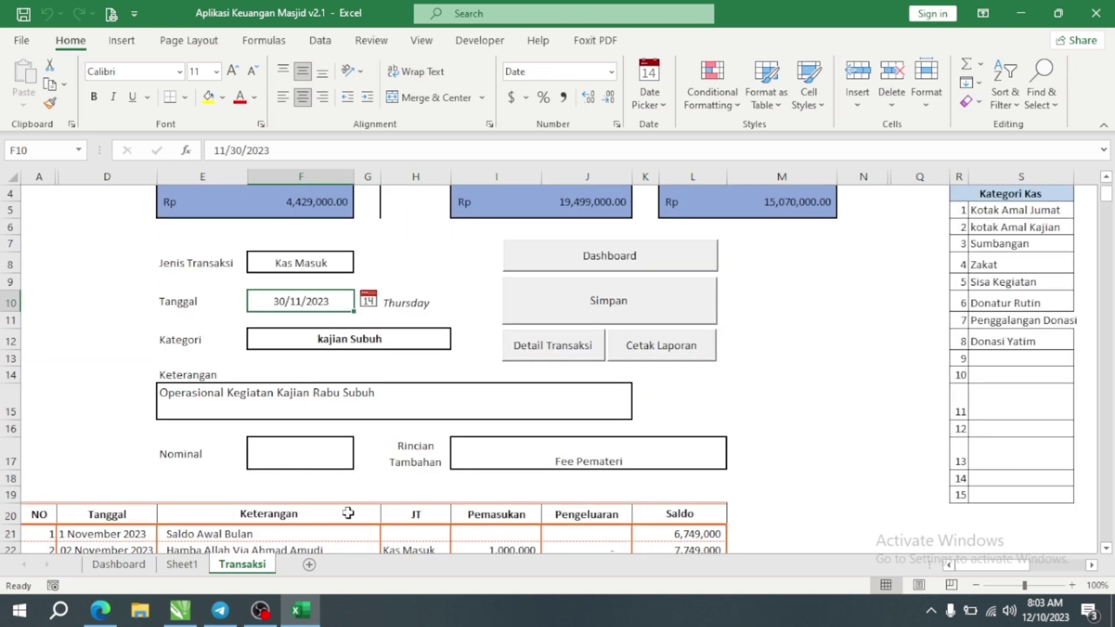
# Open the transaction details, examine the records in the DB TR sheet, and return to the Transaksi sheet through the dashboard.
pyautogui.click(535, 346)
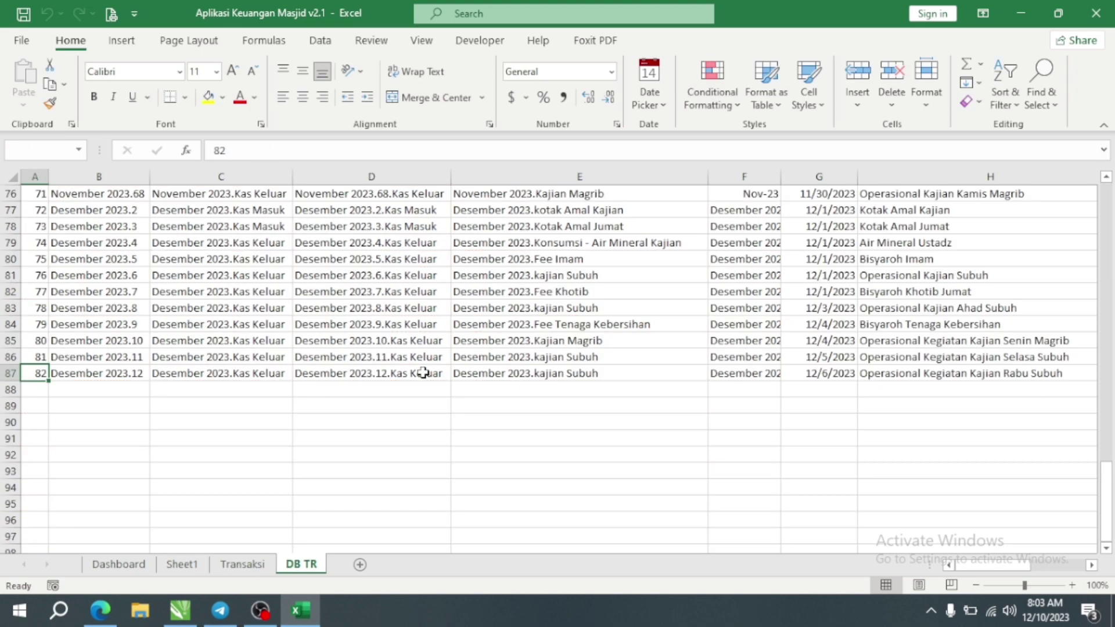
pyautogui.scroll(2, 402, 386)
pyautogui.scroll(13, 402, 386)
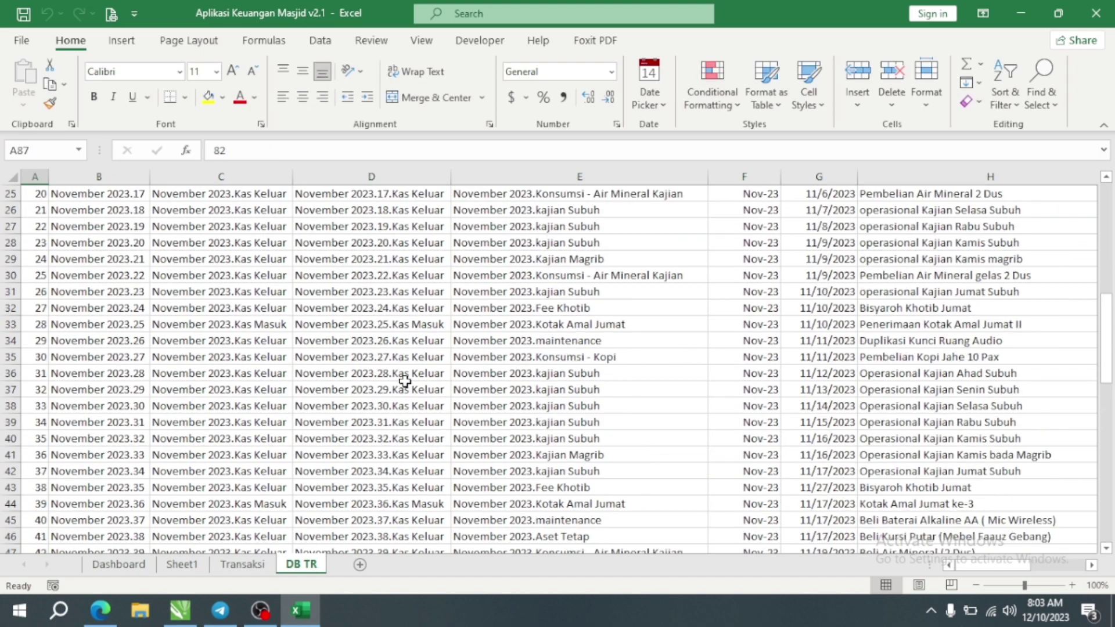
pyautogui.scroll(8, 404, 381)
pyautogui.scroll(-12, 421, 386)
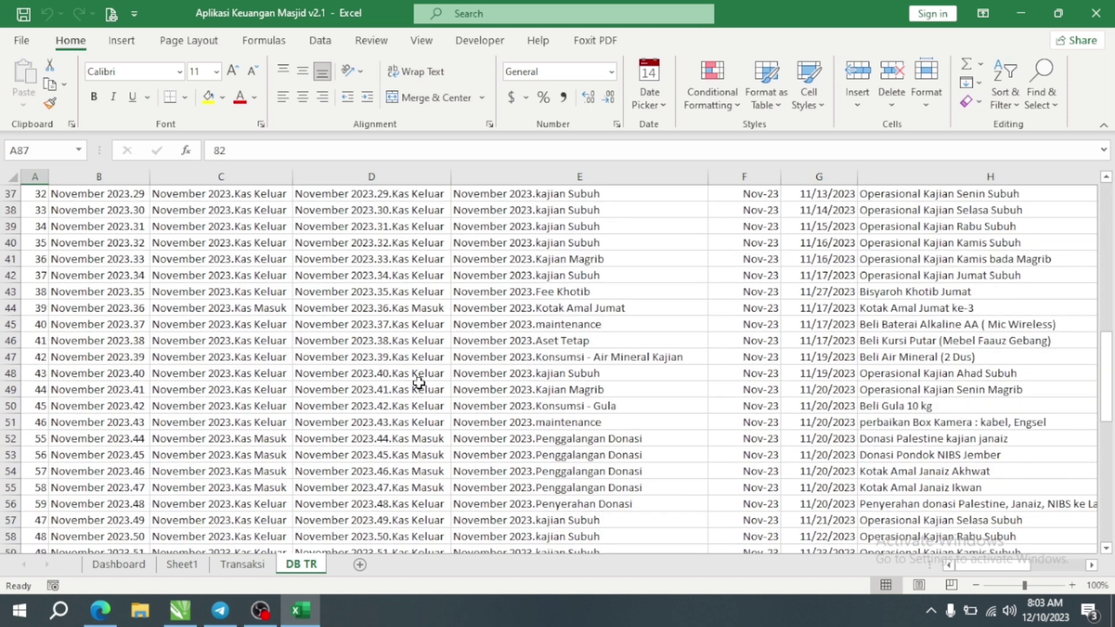
pyautogui.scroll(12, 418, 383)
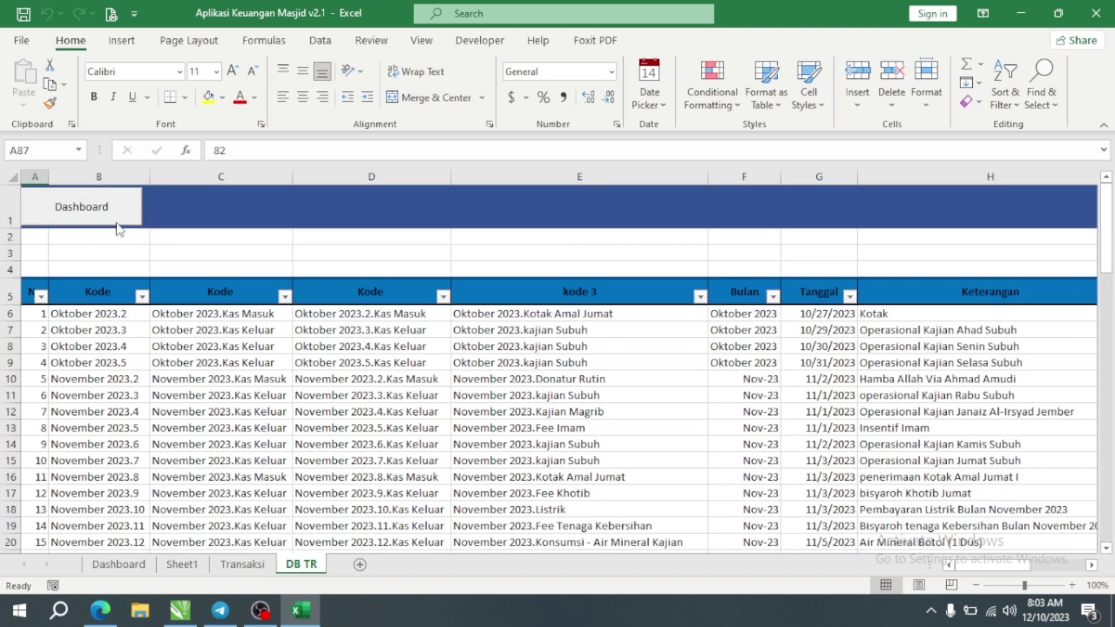
pyautogui.click(116, 210)
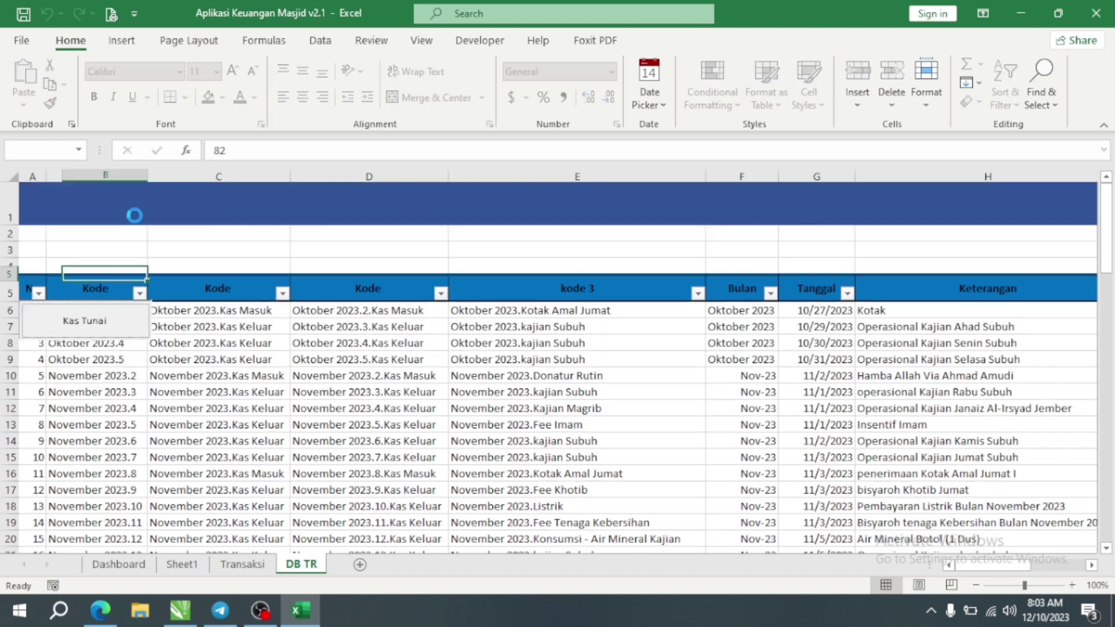
pyautogui.click(134, 370)
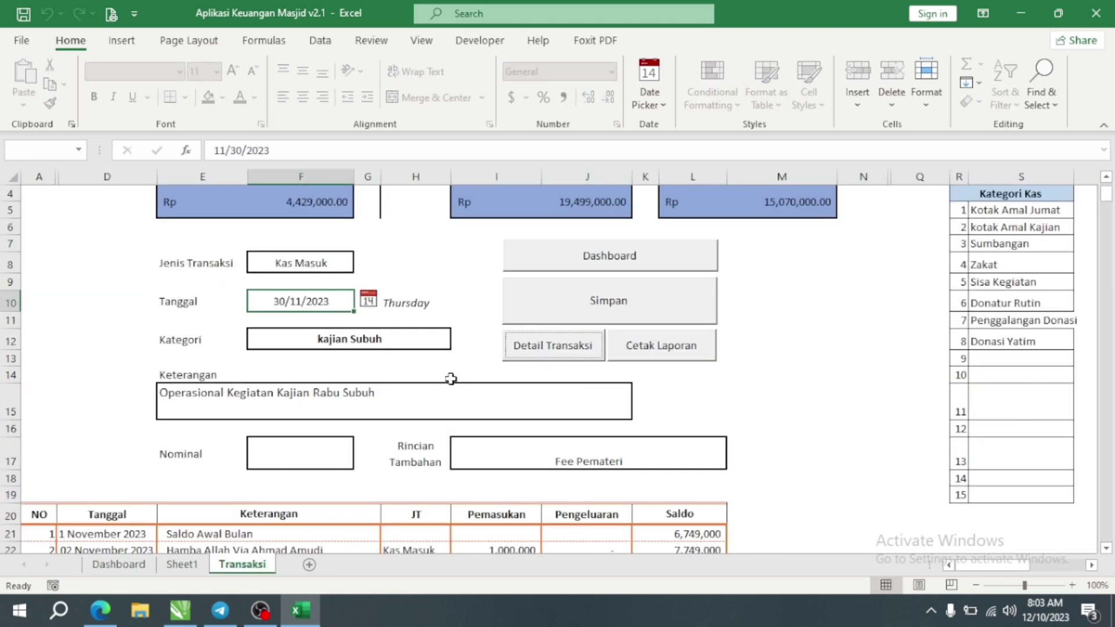
# Remove the November date from the Tanggal field and look through the December transactions in the table.
pyautogui.scroll(-4, 394, 446)
pyautogui.scroll(6, 386, 336)
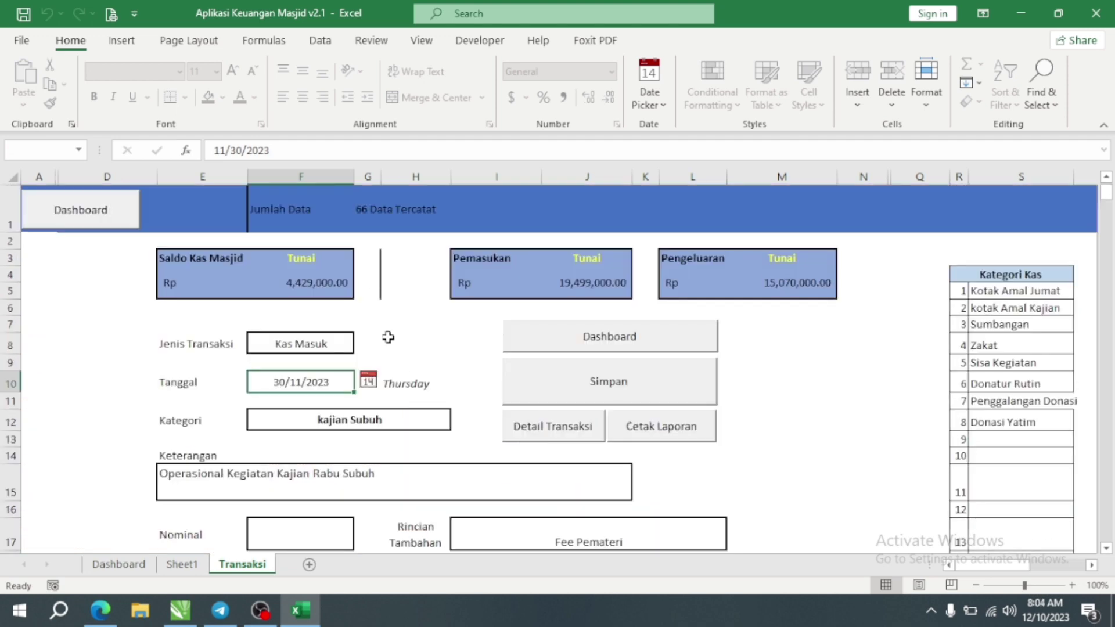
pyautogui.click(300, 380)
pyautogui.press('Delete')
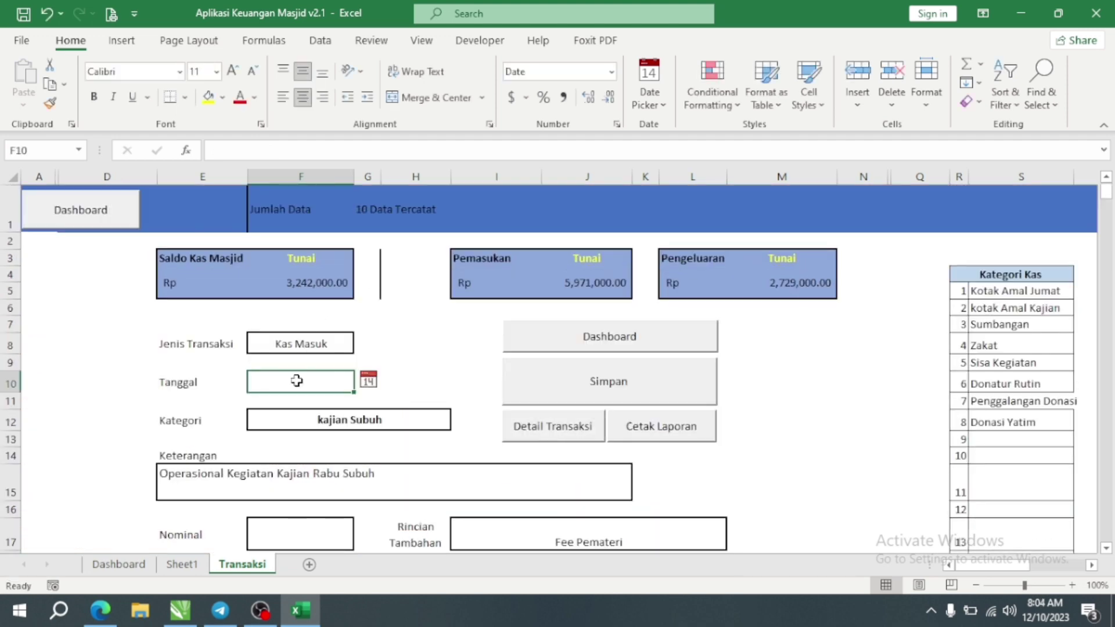
pyautogui.click(422, 365)
pyautogui.scroll(-4, 436, 377)
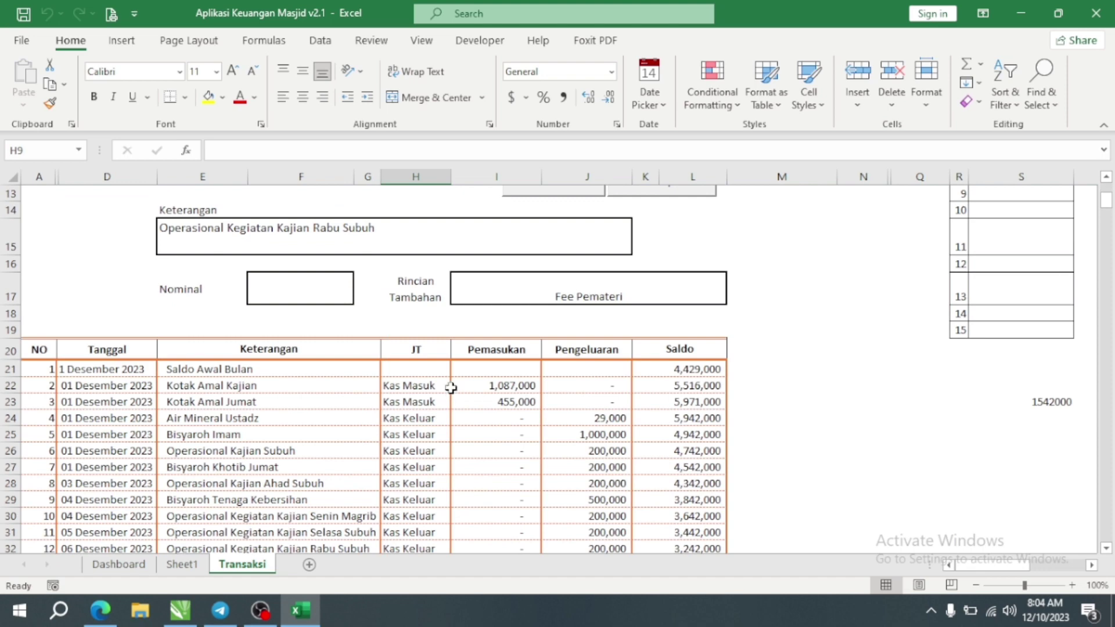
pyautogui.scroll(-3, 451, 387)
pyautogui.scroll(6, 226, 373)
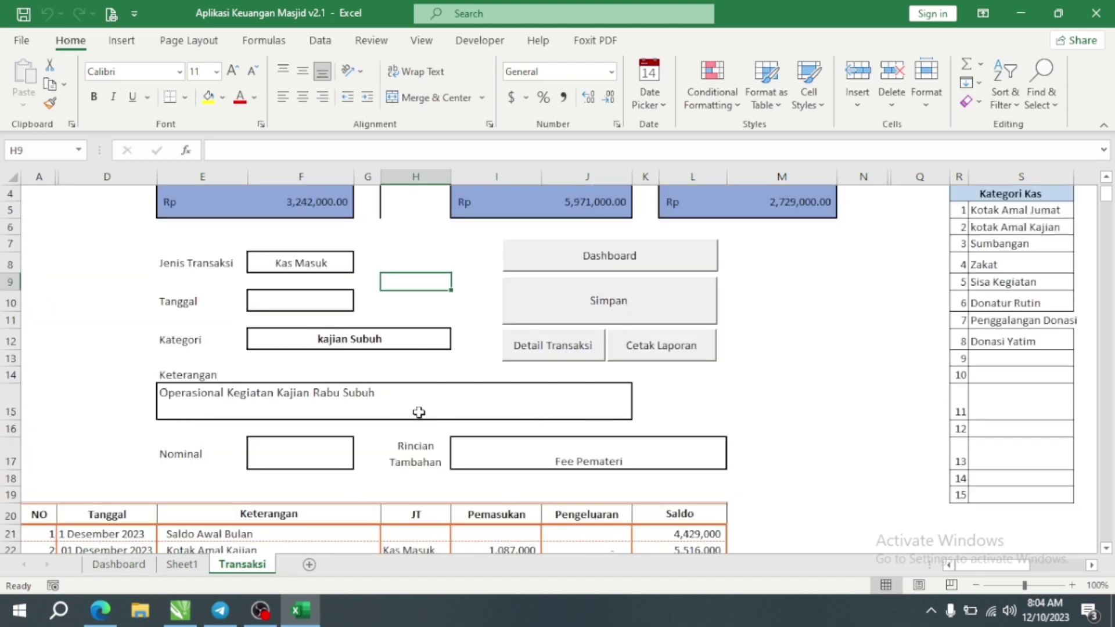
# Go over the form's Keterangan, Rincian Tambahan, Jenis Transaksi and Tanggal fields without changing them.
pyautogui.click(224, 386)
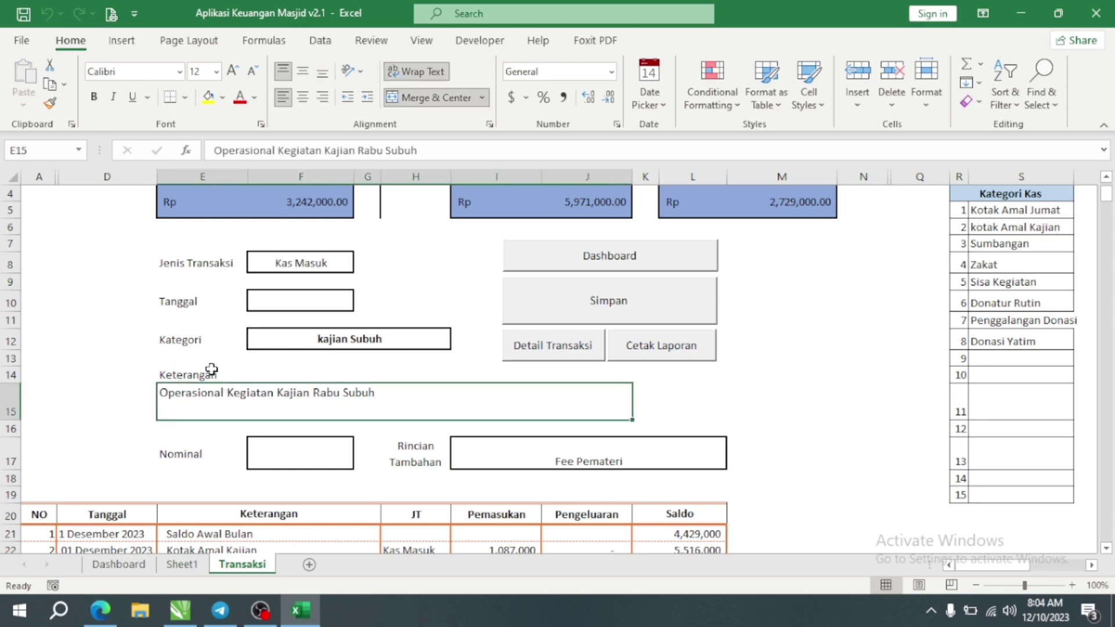
pyautogui.click(538, 450)
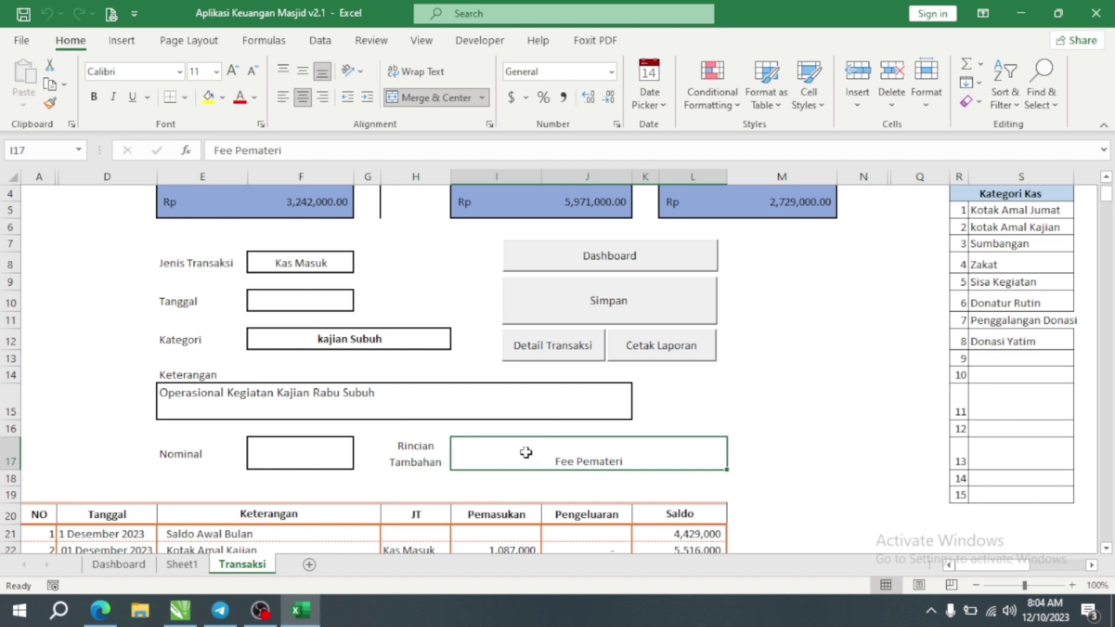
pyautogui.click(169, 394)
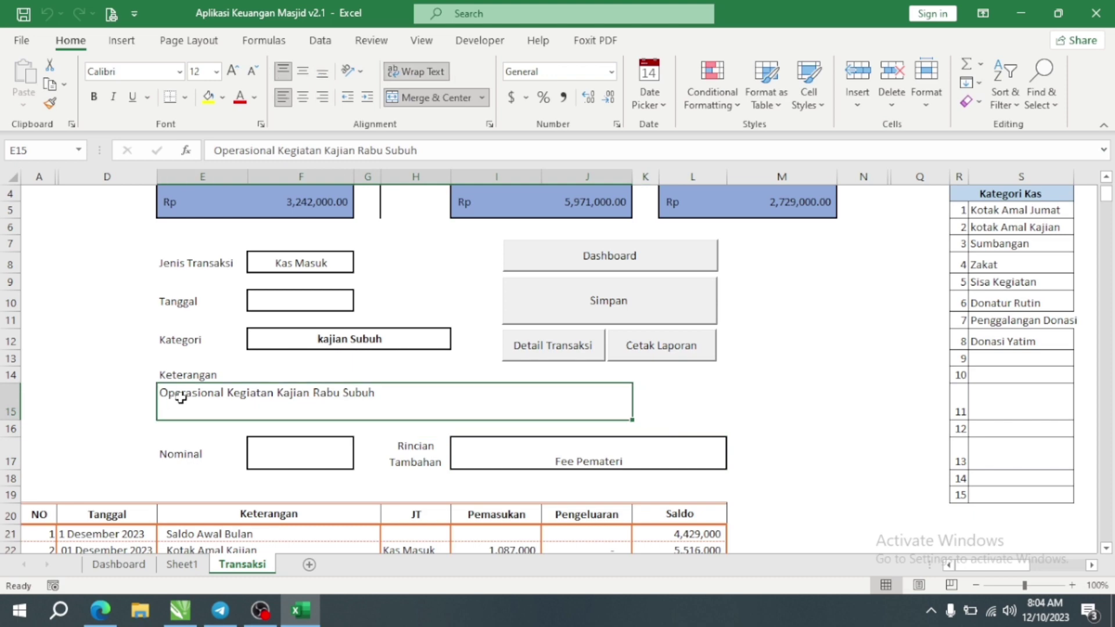
pyautogui.click(323, 261)
pyautogui.click(345, 301)
# Set the Kategori field to Donatur Rutin.
pyautogui.click(419, 335)
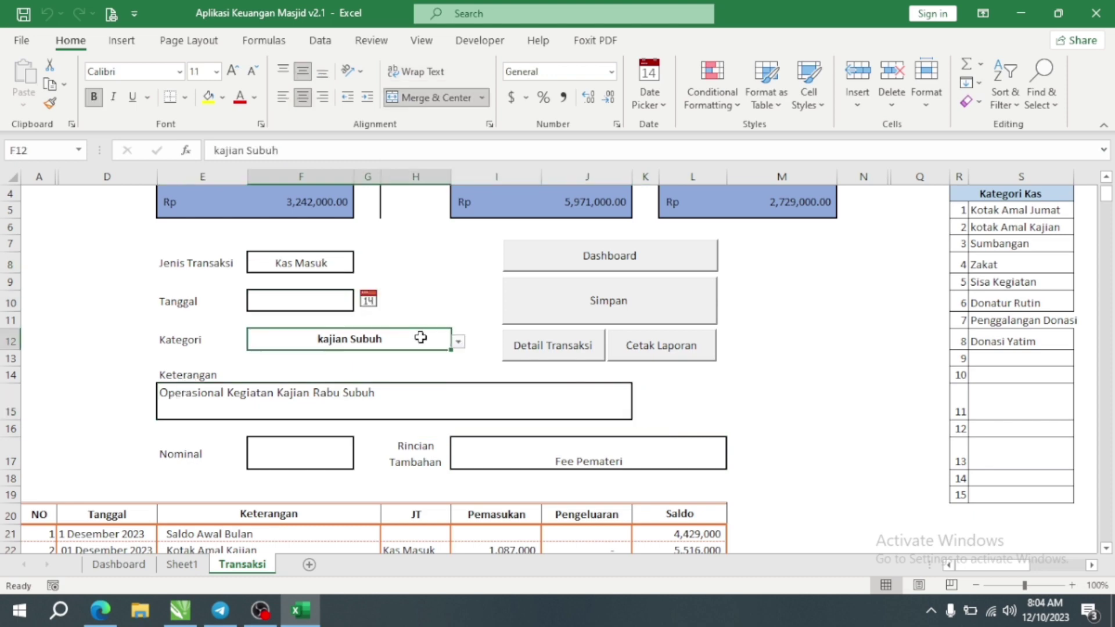
pyautogui.click(458, 341)
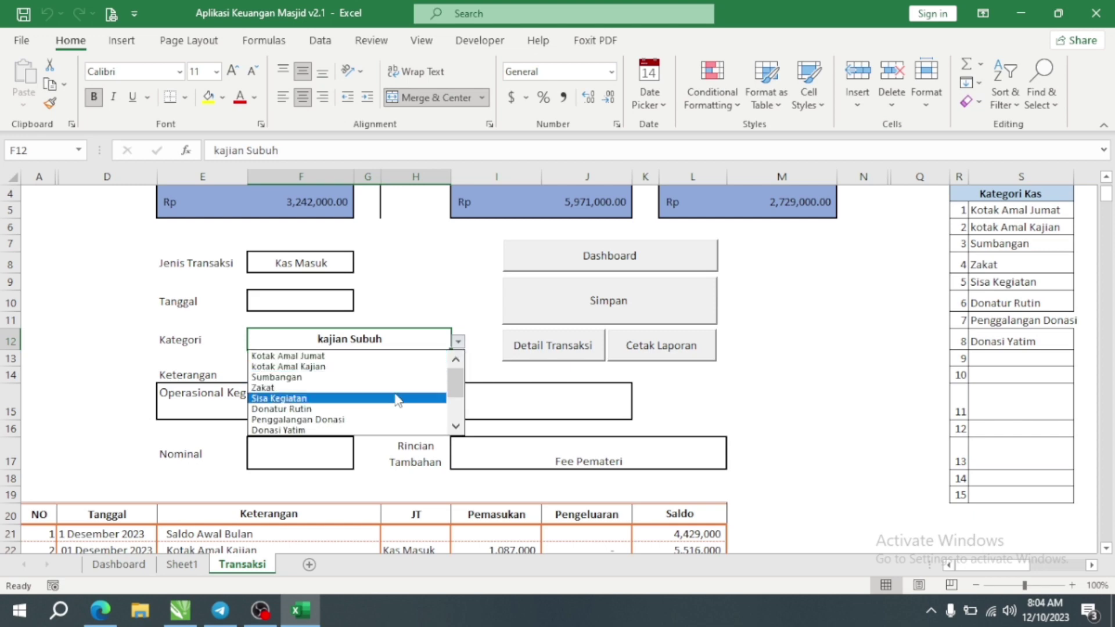
pyautogui.click(314, 410)
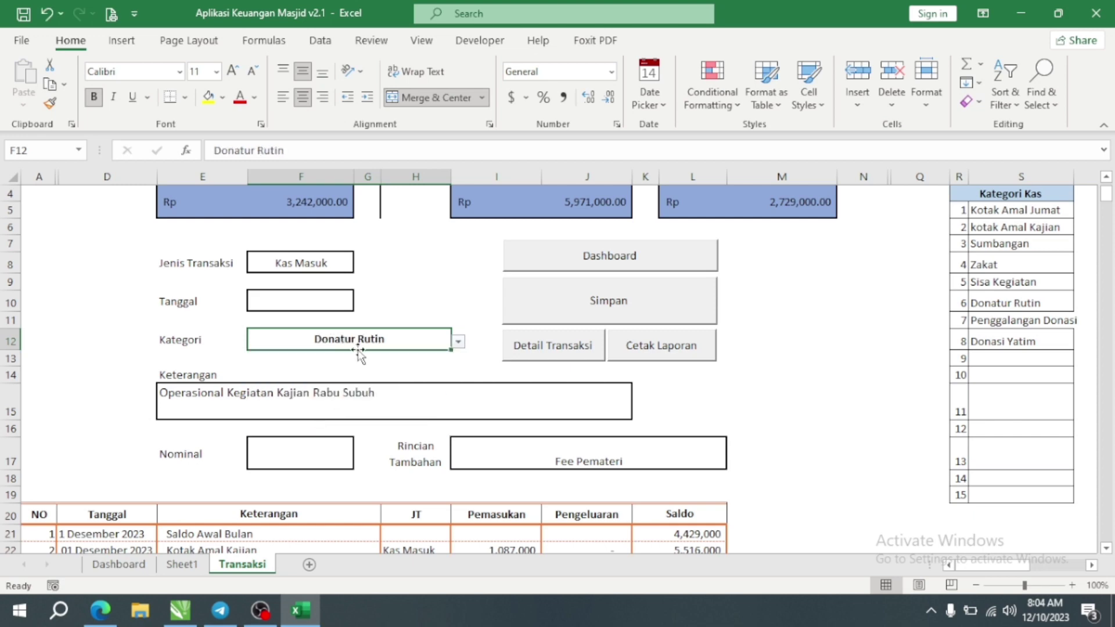
# Check the date of the last recorded transaction in the table and set the Tanggal field to 7 December 2023.
pyautogui.click(316, 300)
pyautogui.click(369, 300)
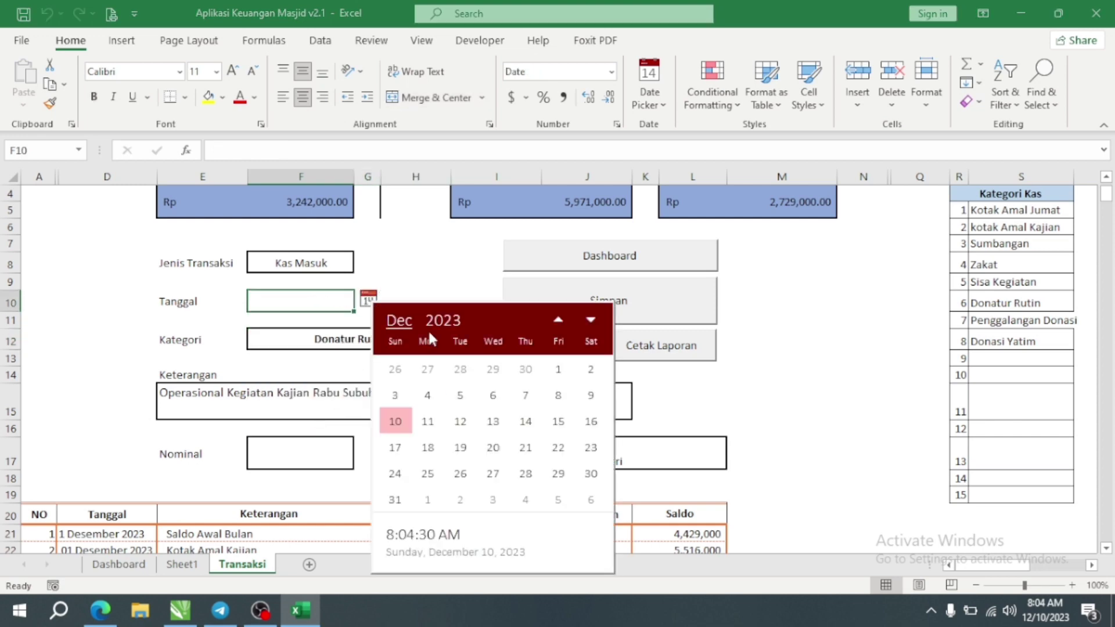
pyautogui.click(826, 388)
pyautogui.scroll(-5, 246, 424)
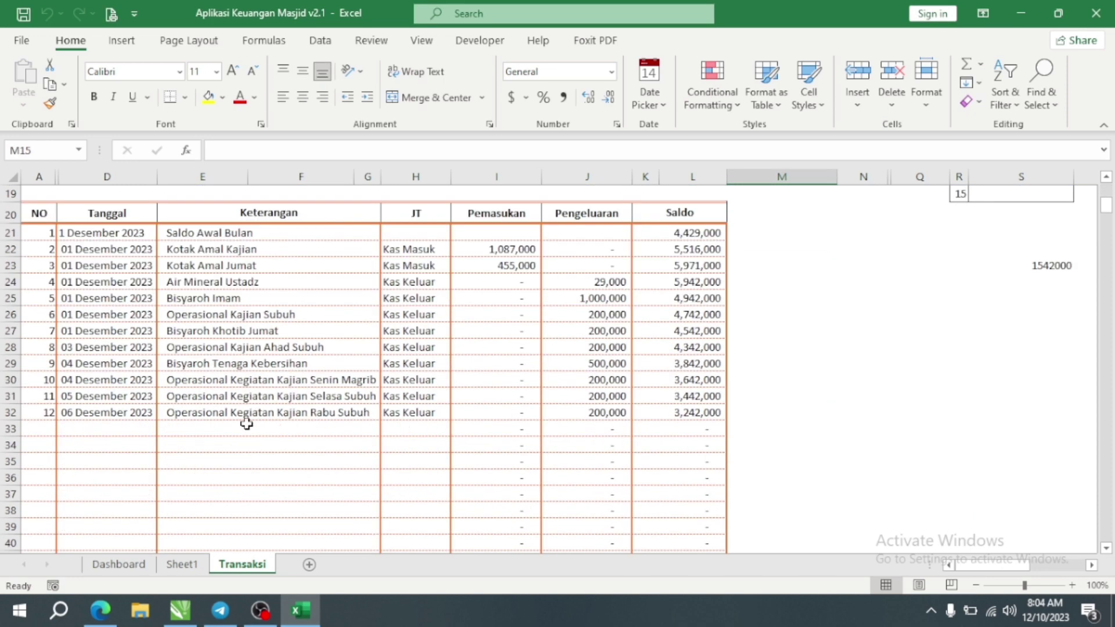
pyautogui.scroll(6, 246, 424)
pyautogui.click(301, 376)
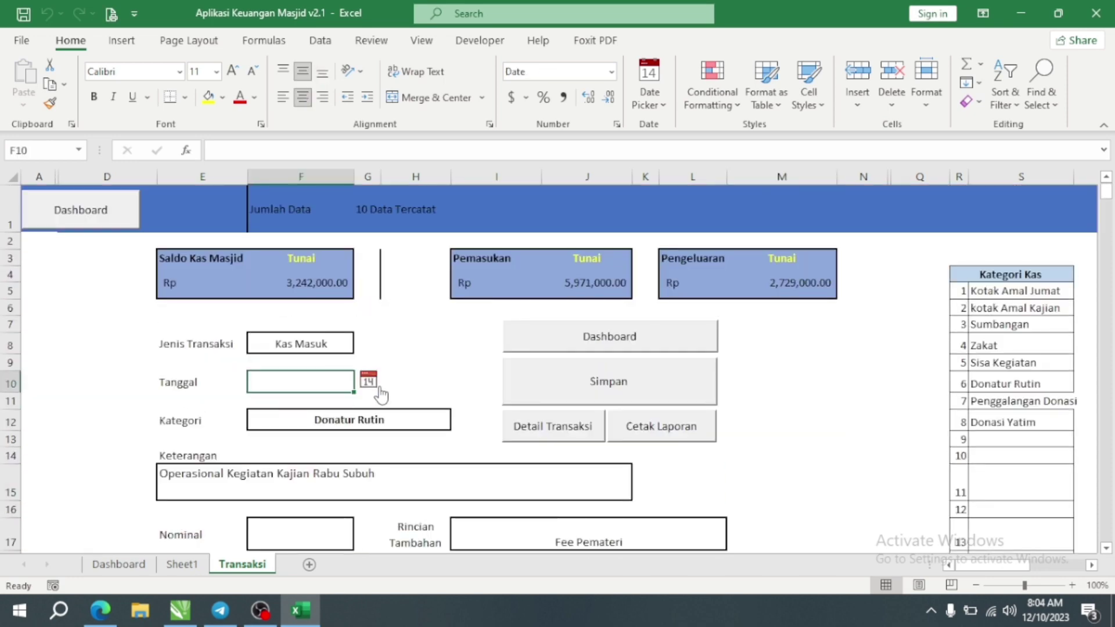
pyautogui.click(370, 381)
pyautogui.click(529, 406)
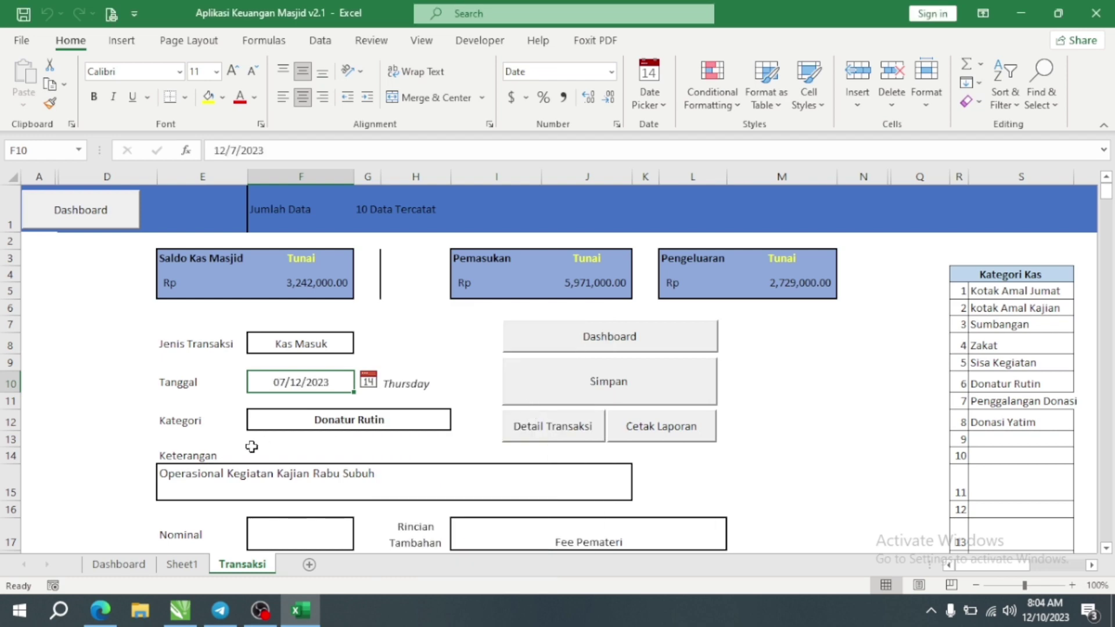
# Enter "Dari Hamba Allah" in the Keterangan field and 1,000,000 in the Nominal field.
pyautogui.click(329, 479)
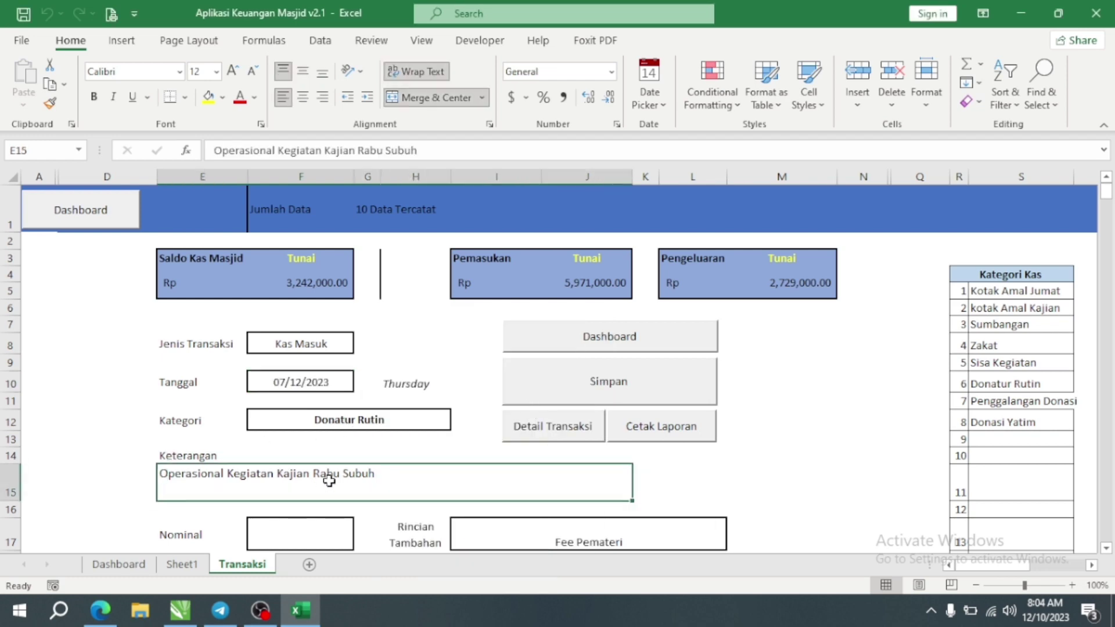
pyautogui.write('Dari Hamba Allah')
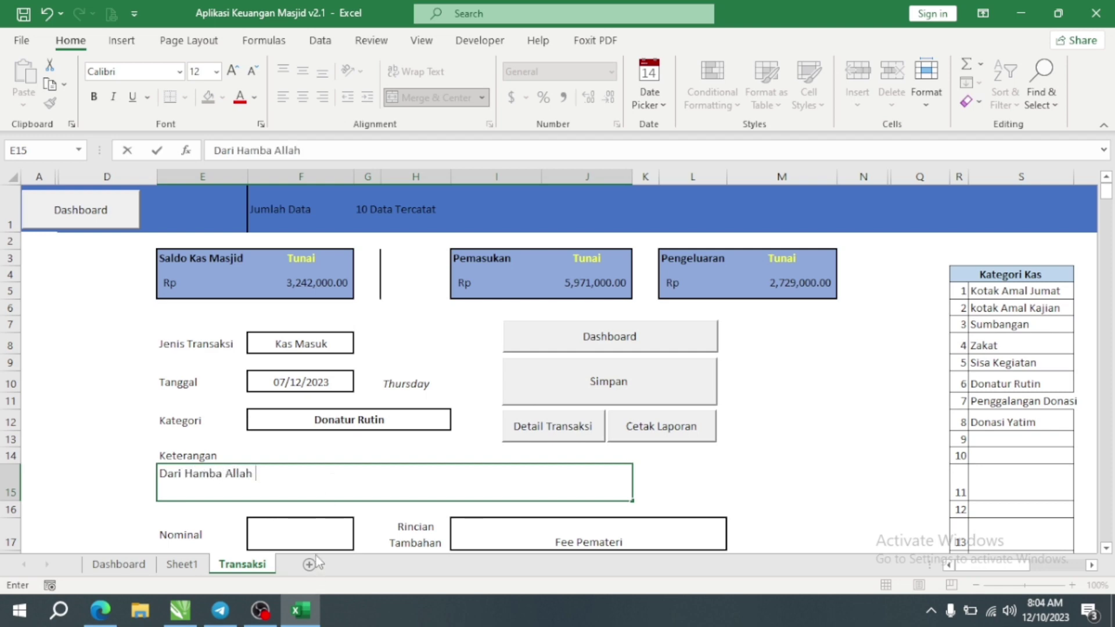
pyautogui.click(305, 532)
pyautogui.write('1,000,00')
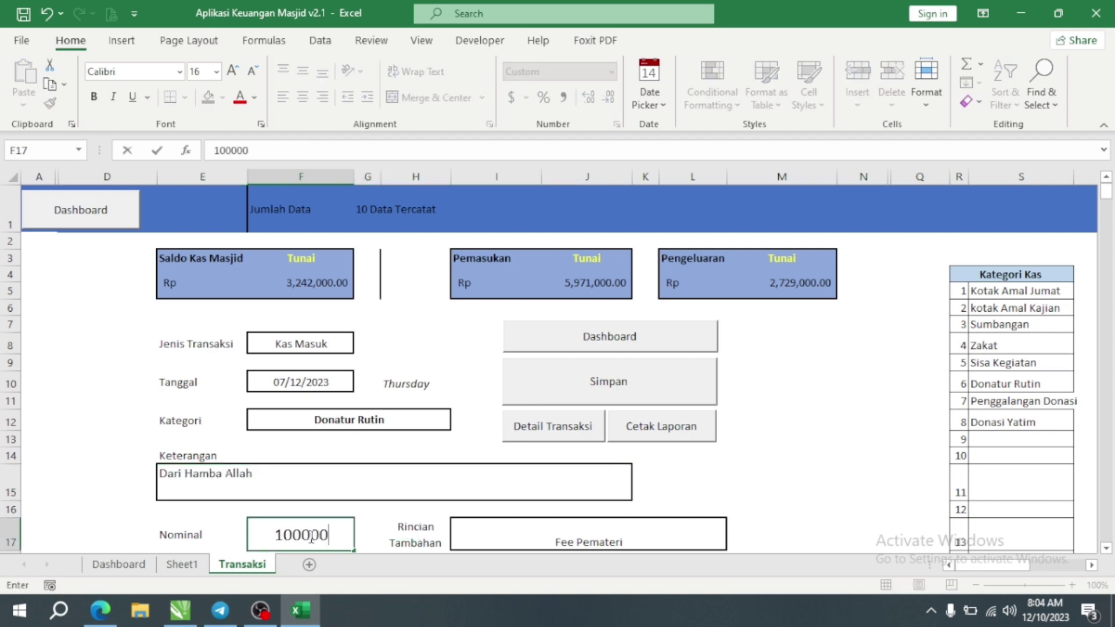
pyautogui.write('0')
pyautogui.press('Tab')
# Replace the Rincian Tambahan text with "Dari" followed by the donor's name.
pyautogui.click(541, 526)
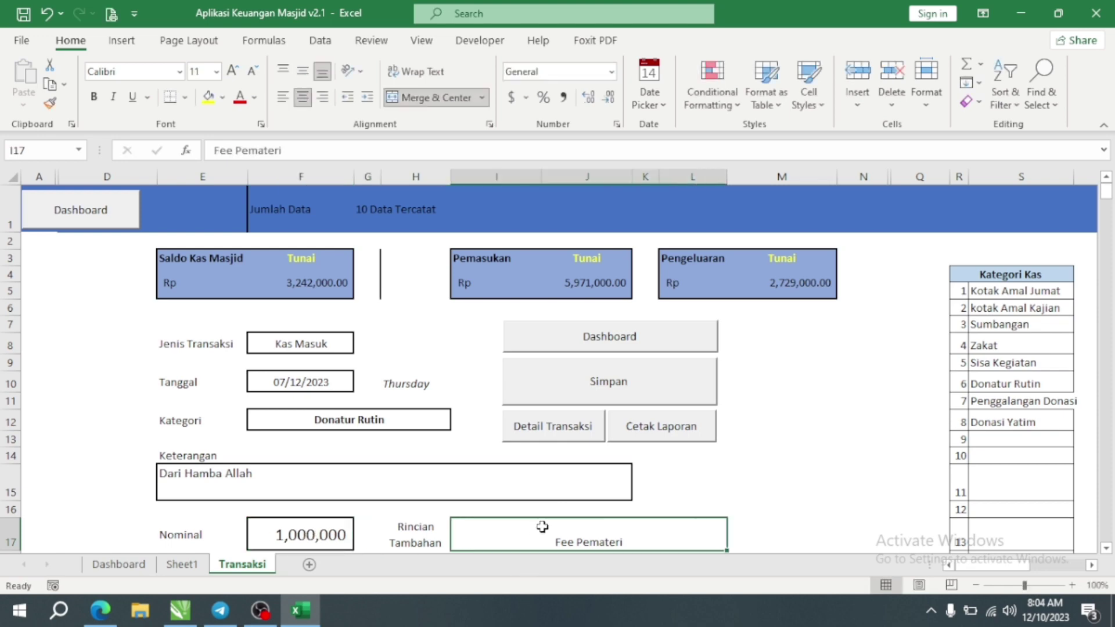
pyautogui.write('Dari')
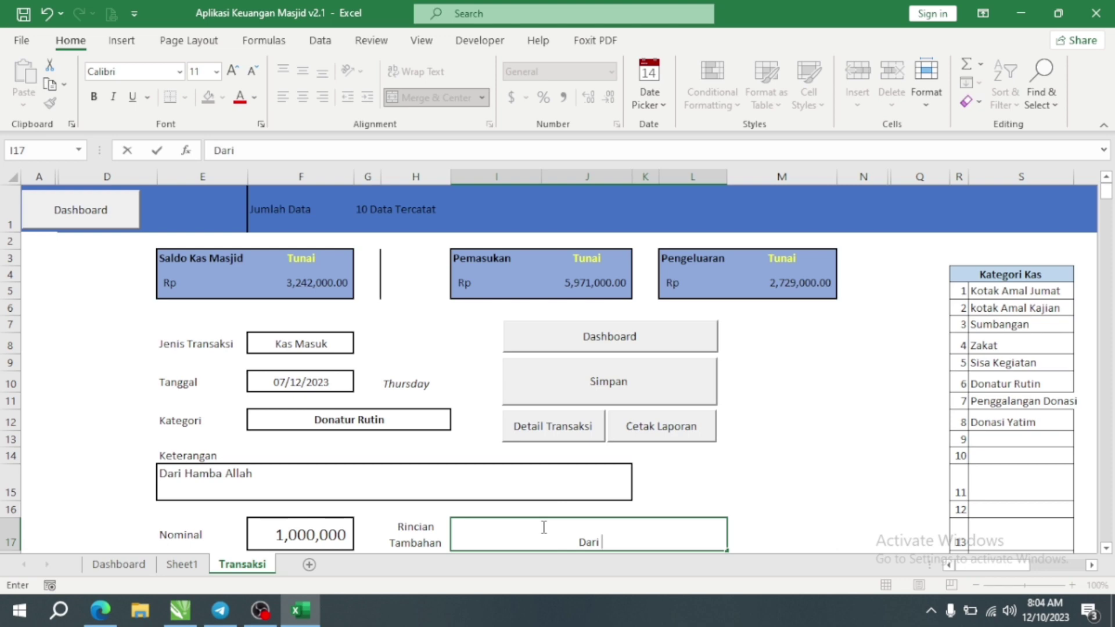
pyautogui.write(' Sulton')
pyautogui.click(749, 433)
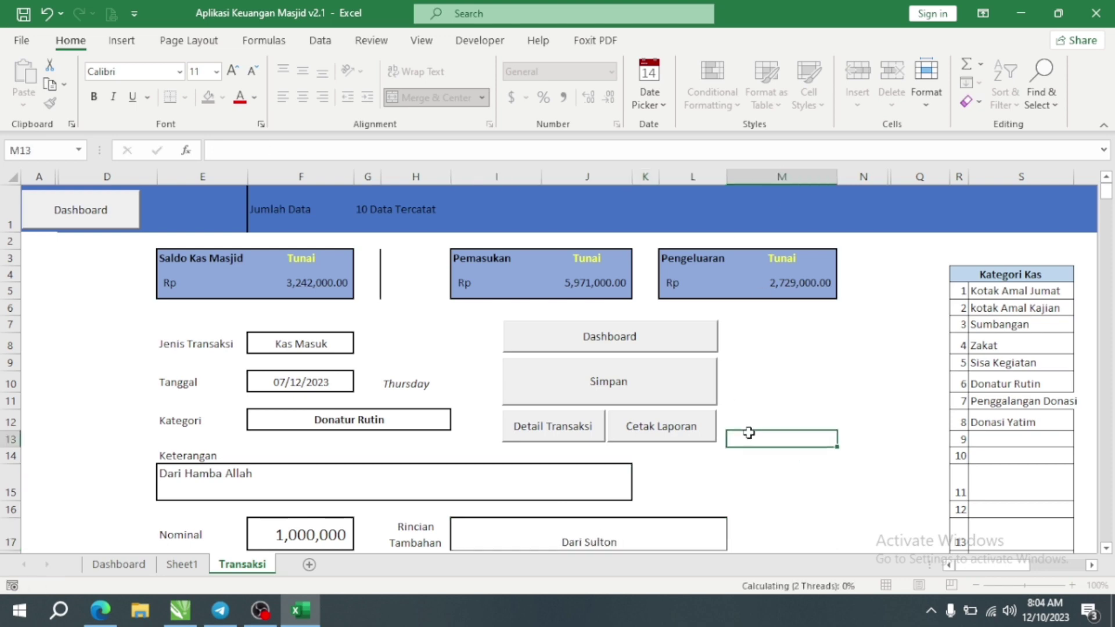
# Save the filled-in Kas Masuk donation, confirm the save, and check its row in the Transaksi table.
pyautogui.click(619, 392)
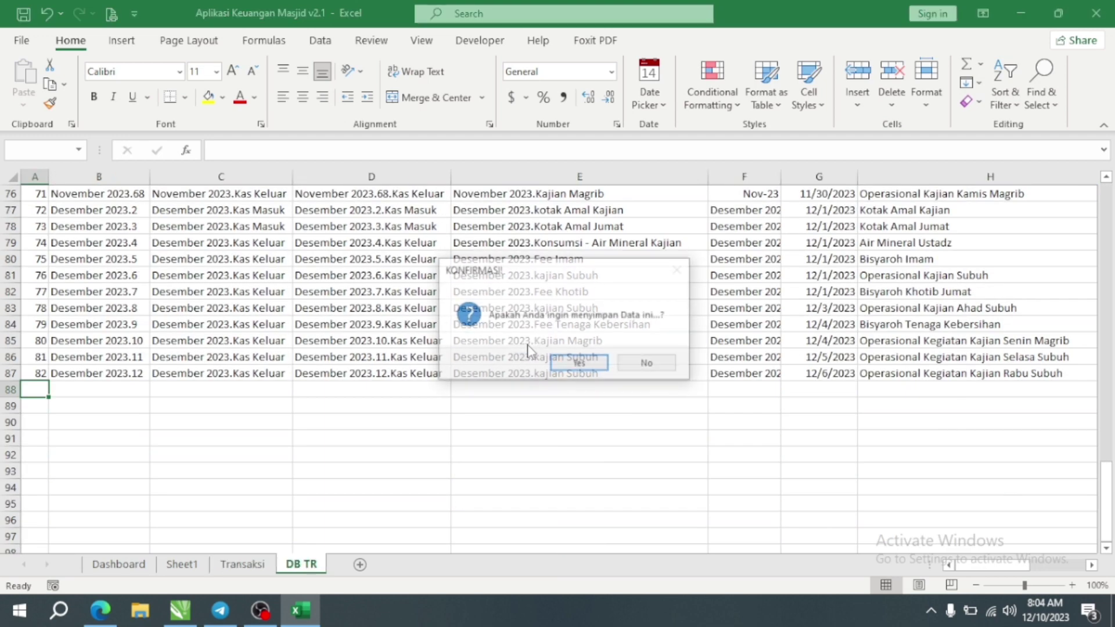
pyautogui.click(563, 364)
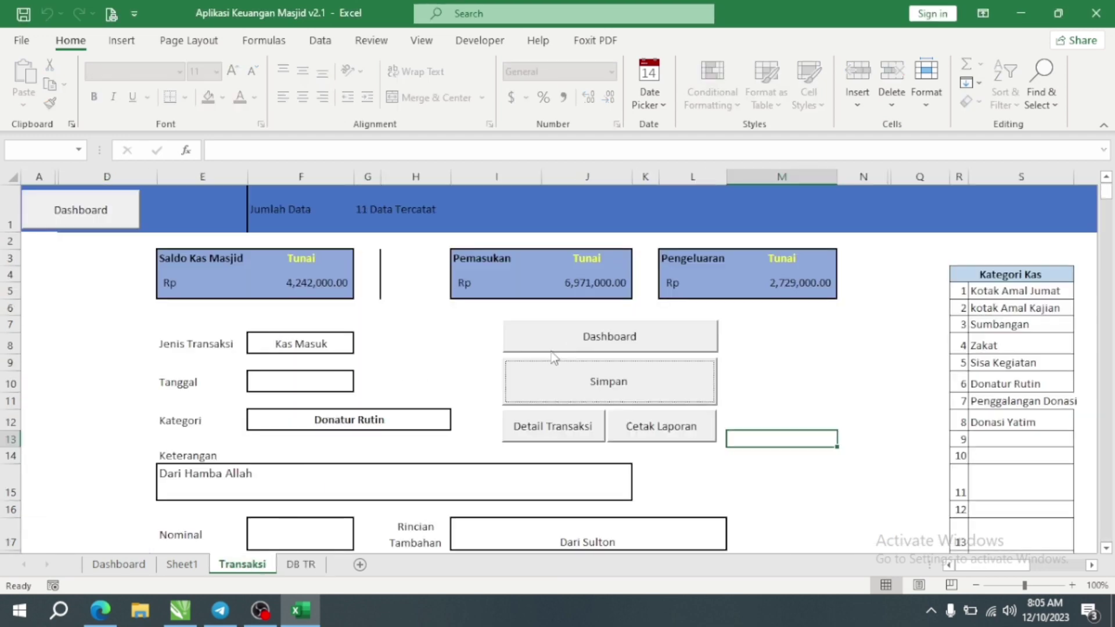
pyautogui.scroll(-7, 383, 341)
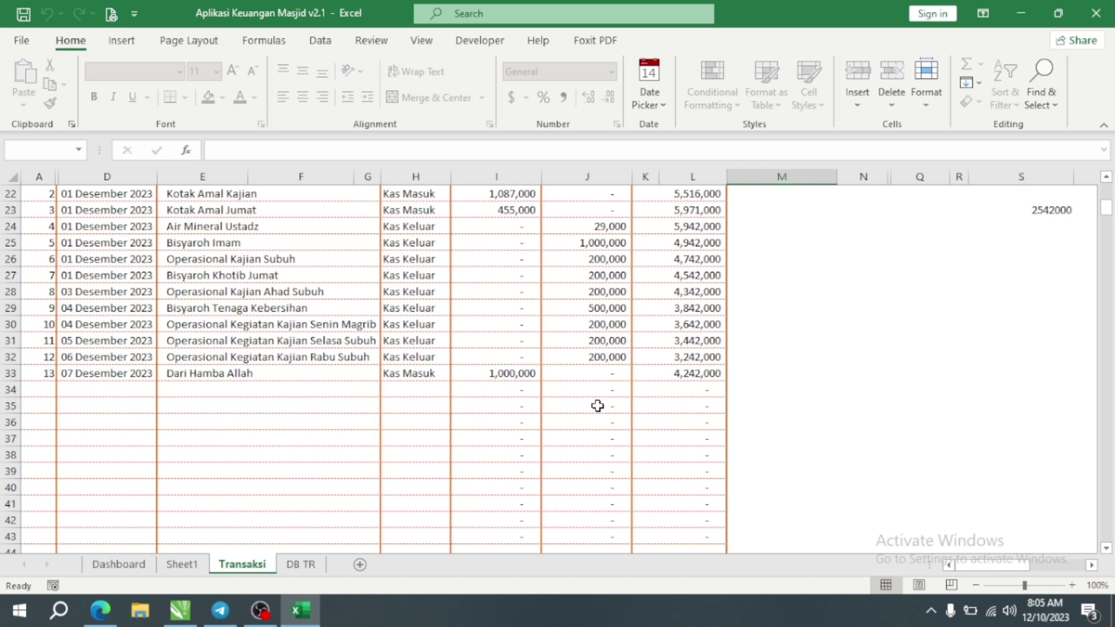
pyautogui.scroll(4, 603, 407)
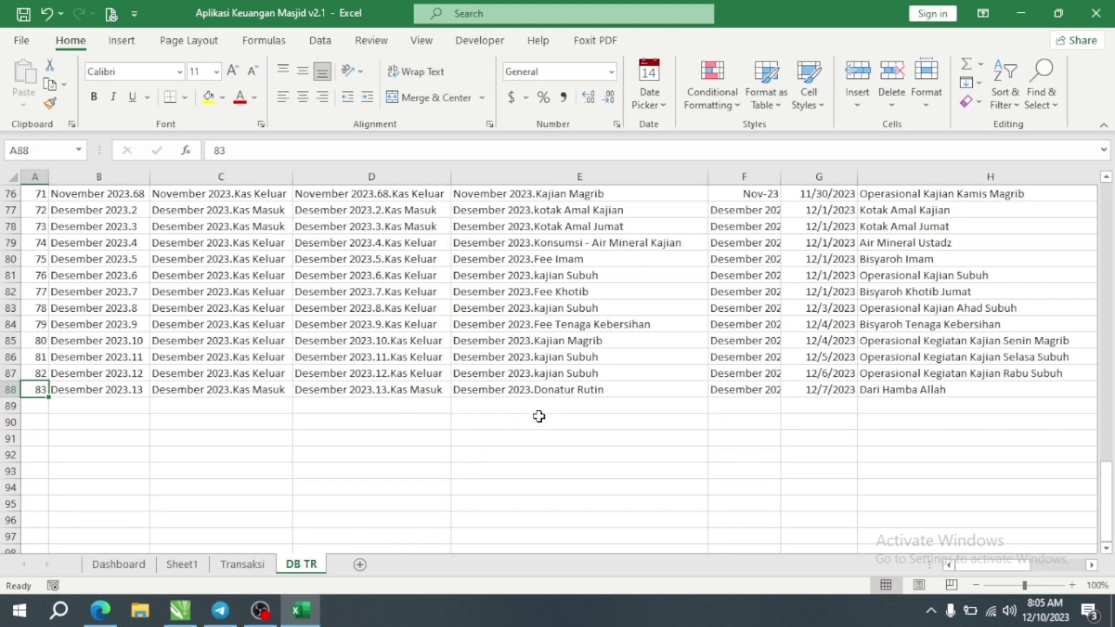
# Examine the saved donation's record across the DB TR columns and return to the Transaksi entry form.
pyautogui.moveTo(987, 565); pyautogui.dragTo(1058, 566)
pyautogui.click(800, 390)
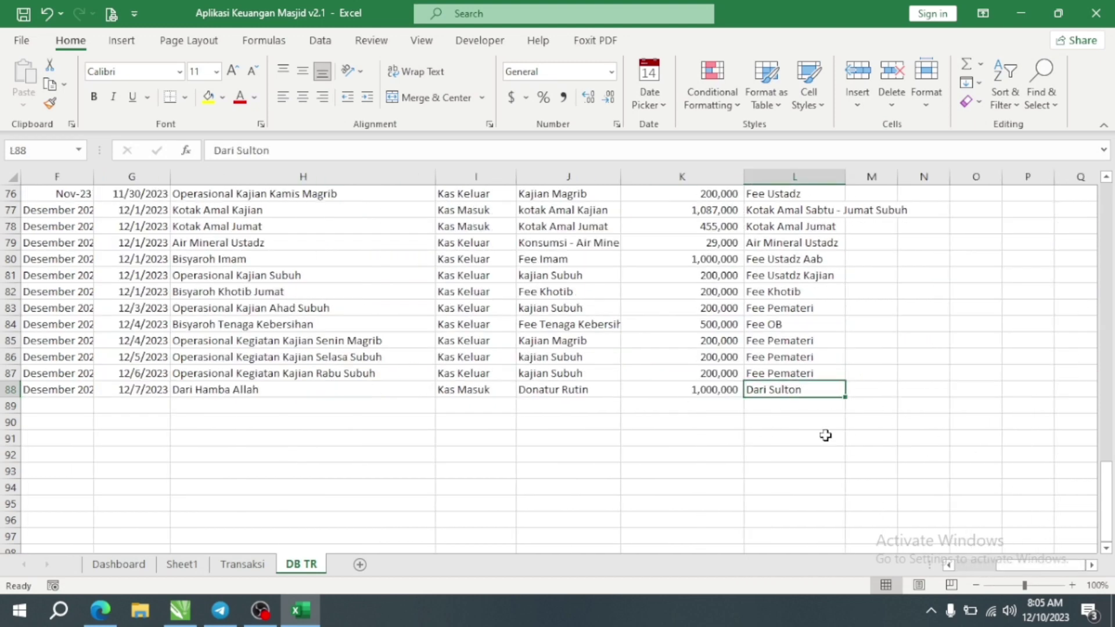
pyautogui.moveTo(1019, 564); pyautogui.dragTo(163, 487)
pyautogui.click(242, 564)
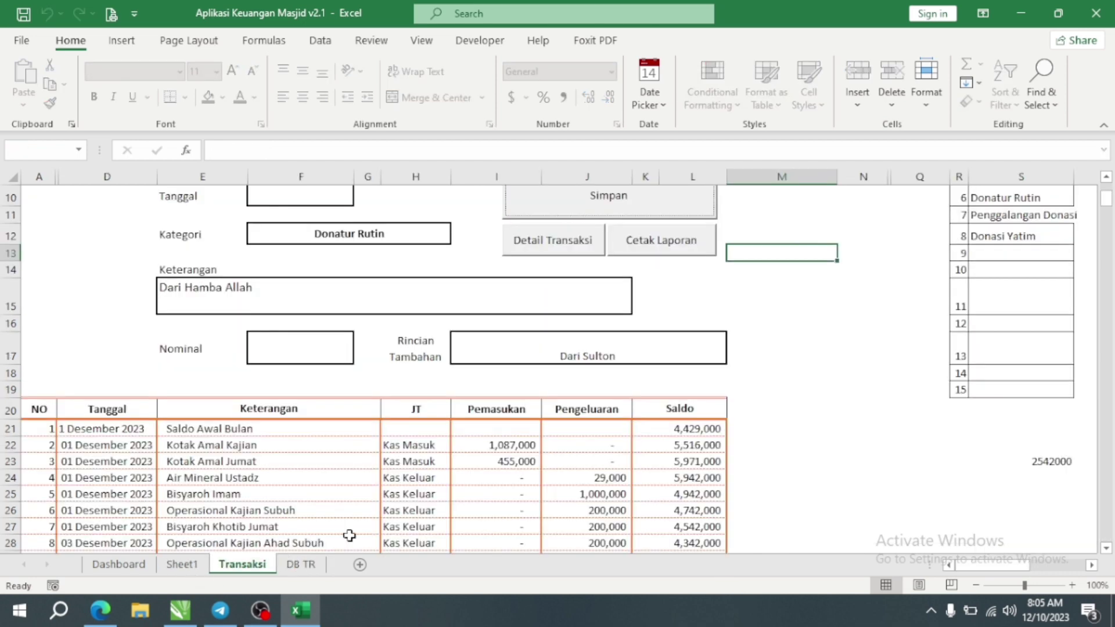
pyautogui.scroll(3, 411, 442)
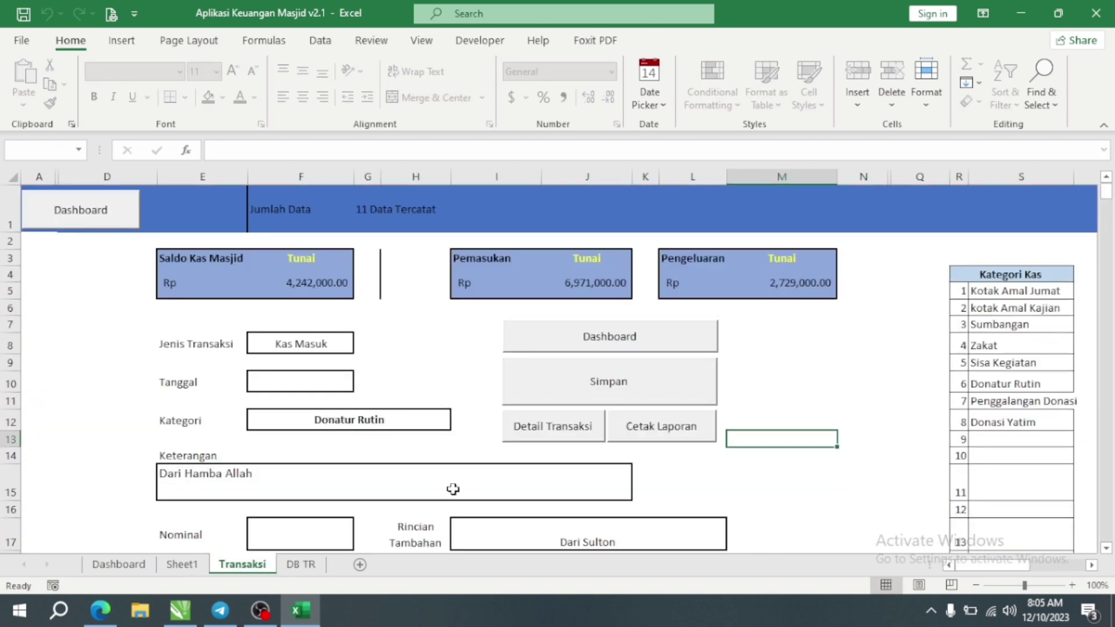
pyautogui.click(660, 479)
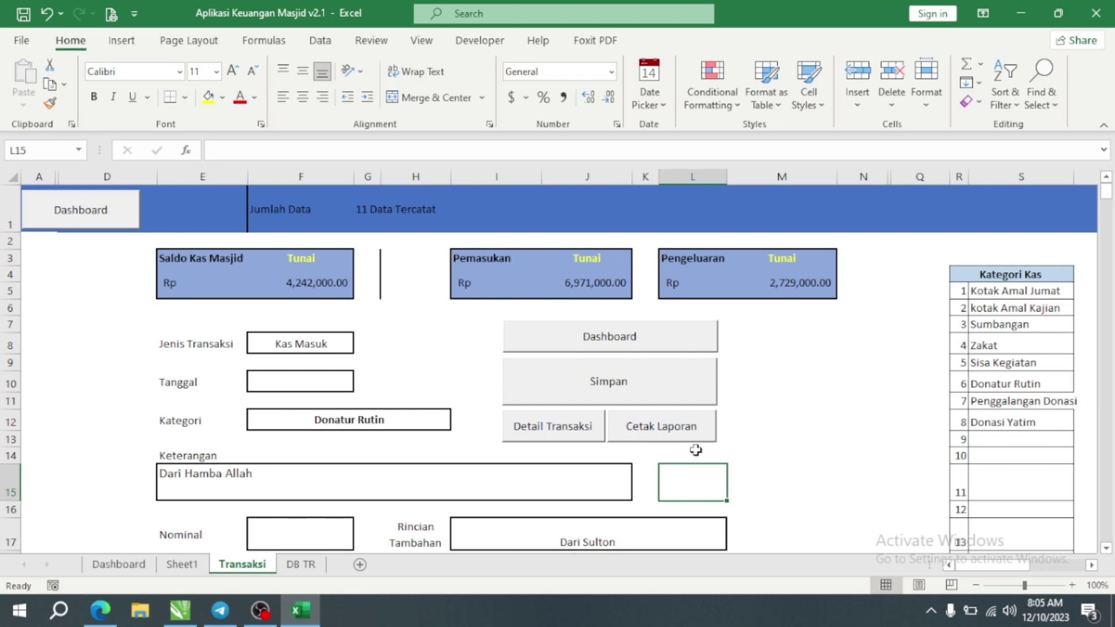
# Open the printable cash report from the Transaksi sheet and review its header and November 2023 entries.
pyautogui.click(634, 437)
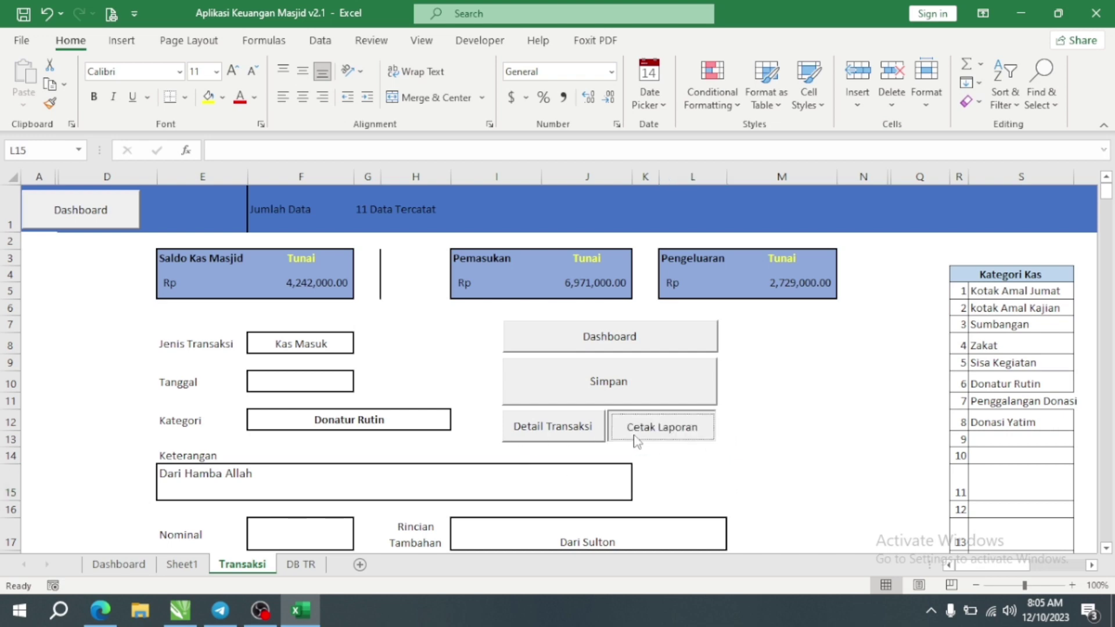
pyautogui.click(881, 422)
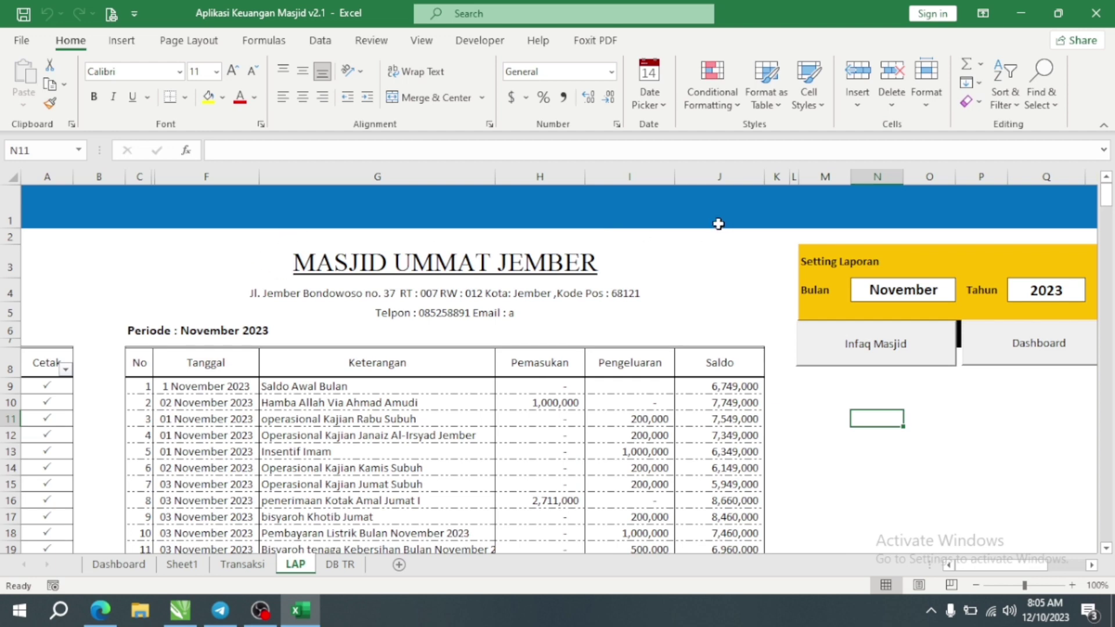
pyautogui.click(475, 266)
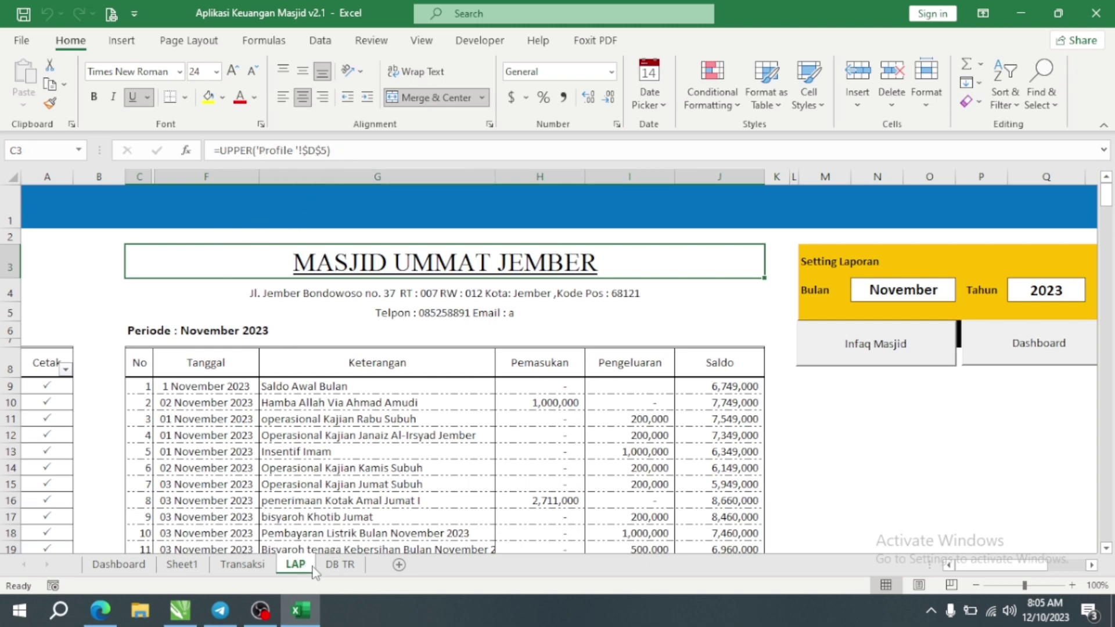
pyautogui.scroll(-1, 639, 487)
pyautogui.scroll(-1, 639, 487)
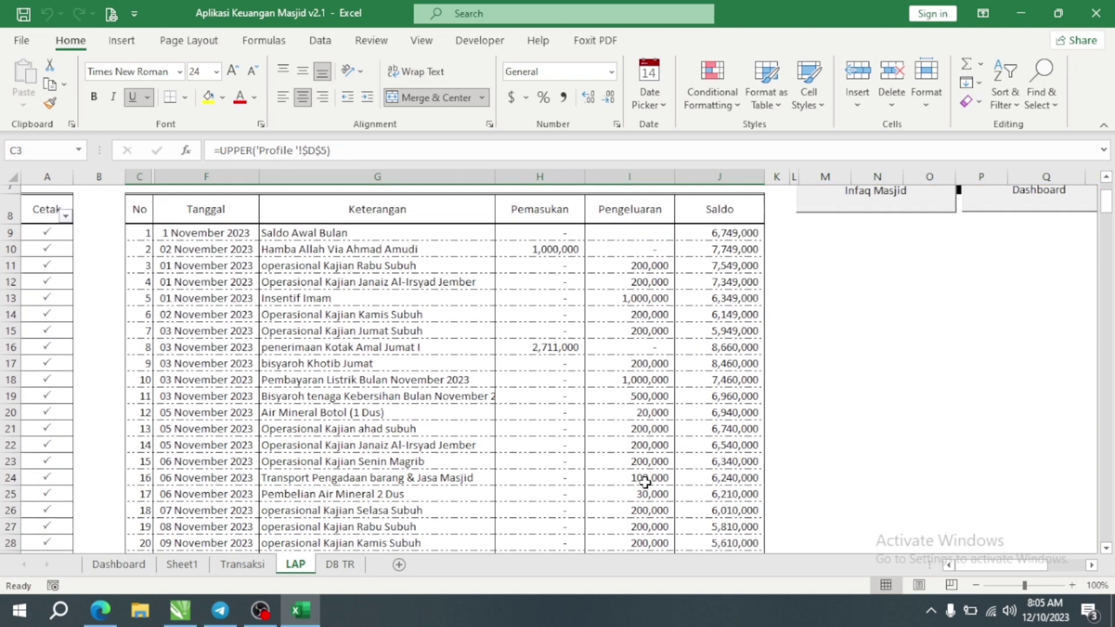
pyautogui.scroll(1, 161, 348)
pyautogui.scroll(-16, 136, 321)
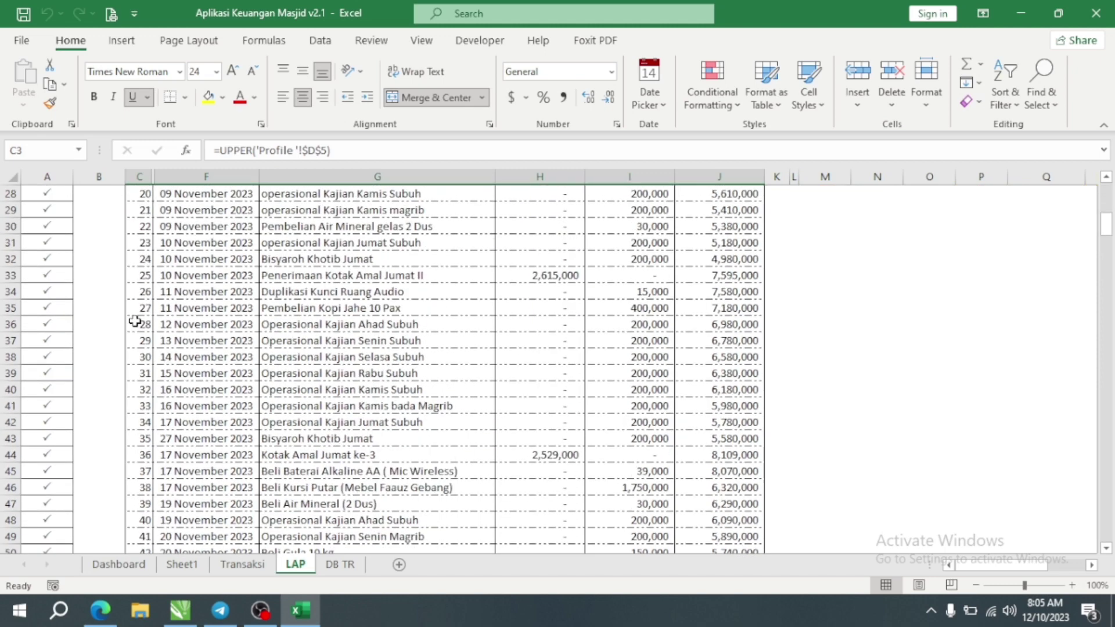
pyautogui.scroll(16, 136, 321)
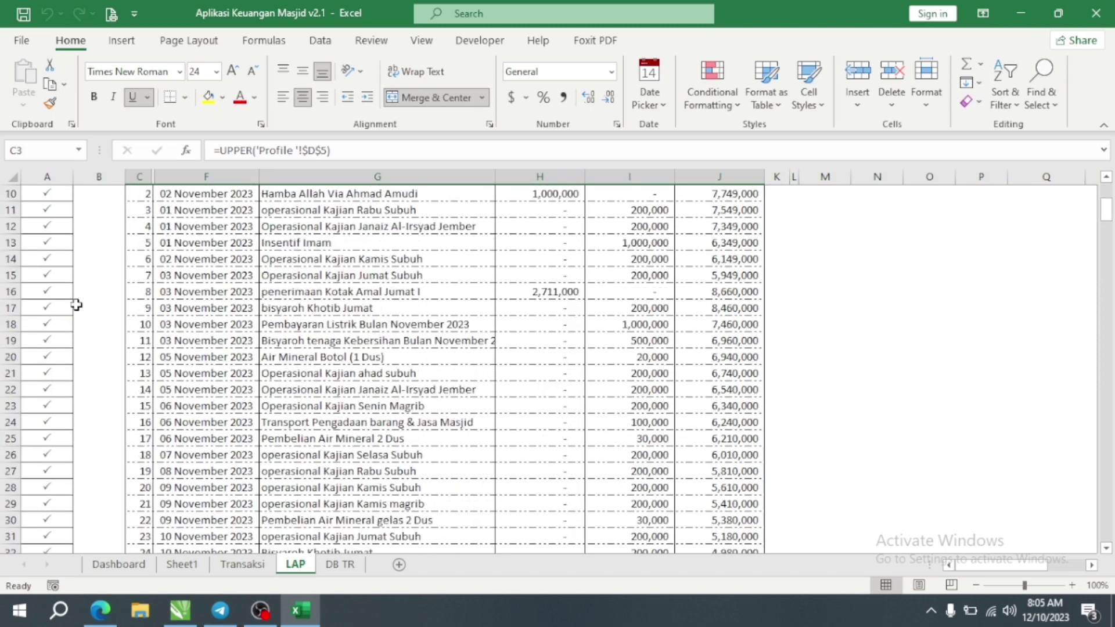
# Filter the report's Cetak column to exclude blanks and check the filtered report through to its signature block.
pyautogui.click(65, 277)
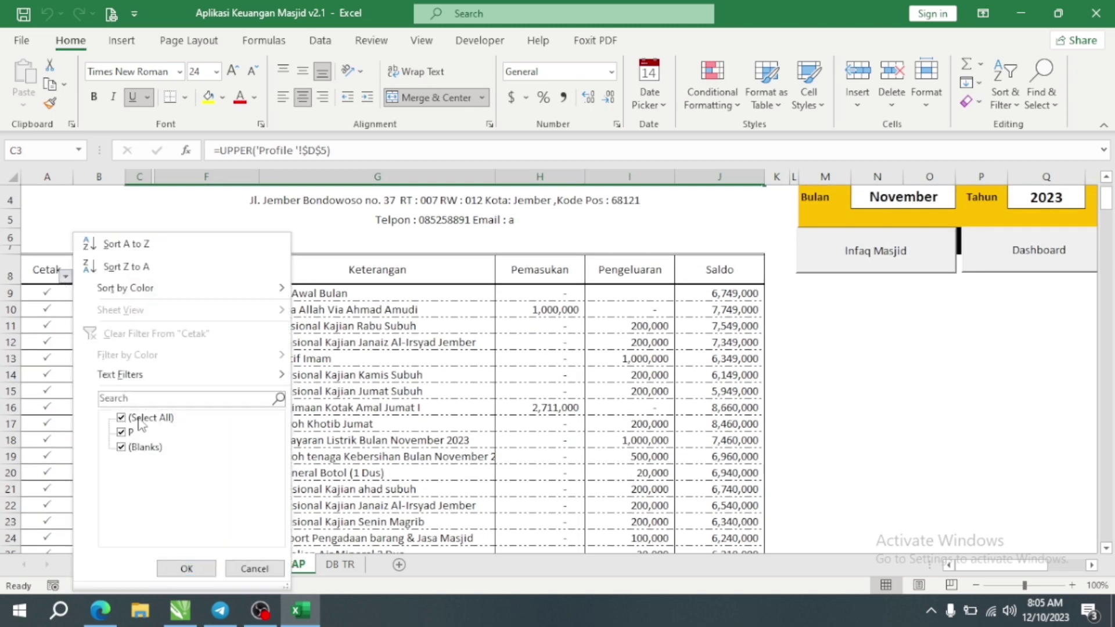
pyautogui.click(186, 568)
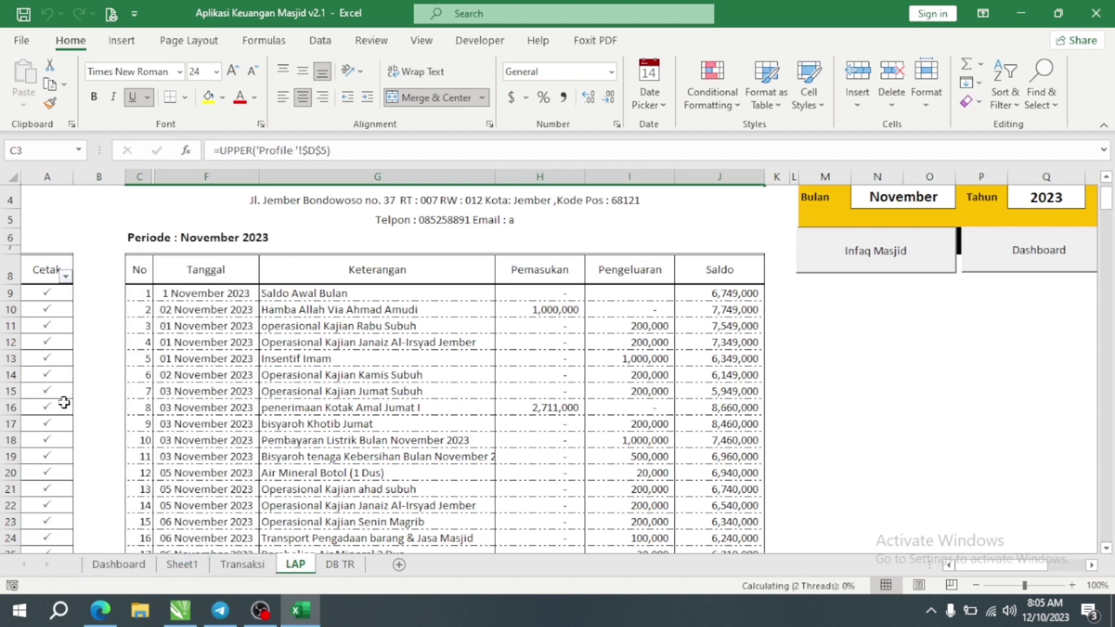
pyautogui.click(66, 277)
pyautogui.click(141, 456)
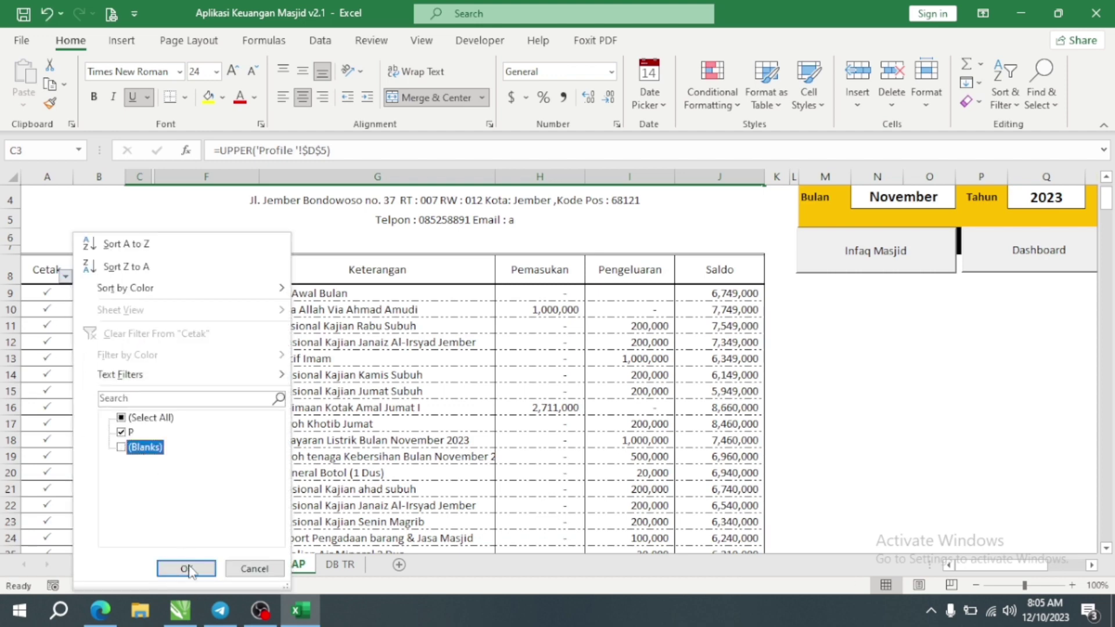
pyautogui.click(186, 568)
pyautogui.scroll(-9, 471, 480)
pyautogui.scroll(-11, 472, 479)
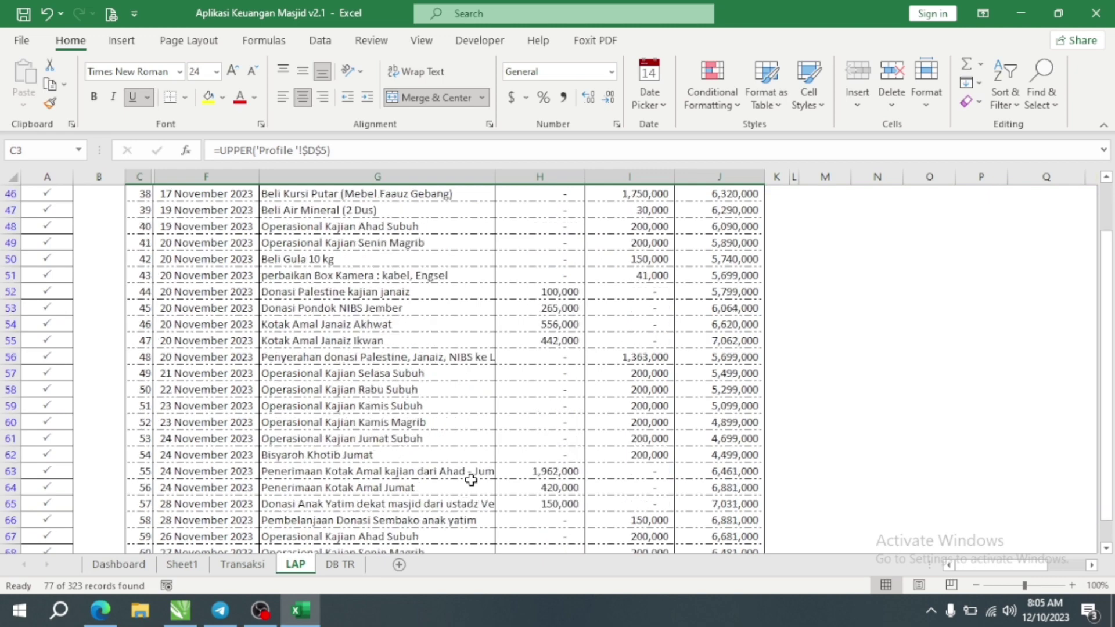
pyautogui.scroll(-2, 461, 465)
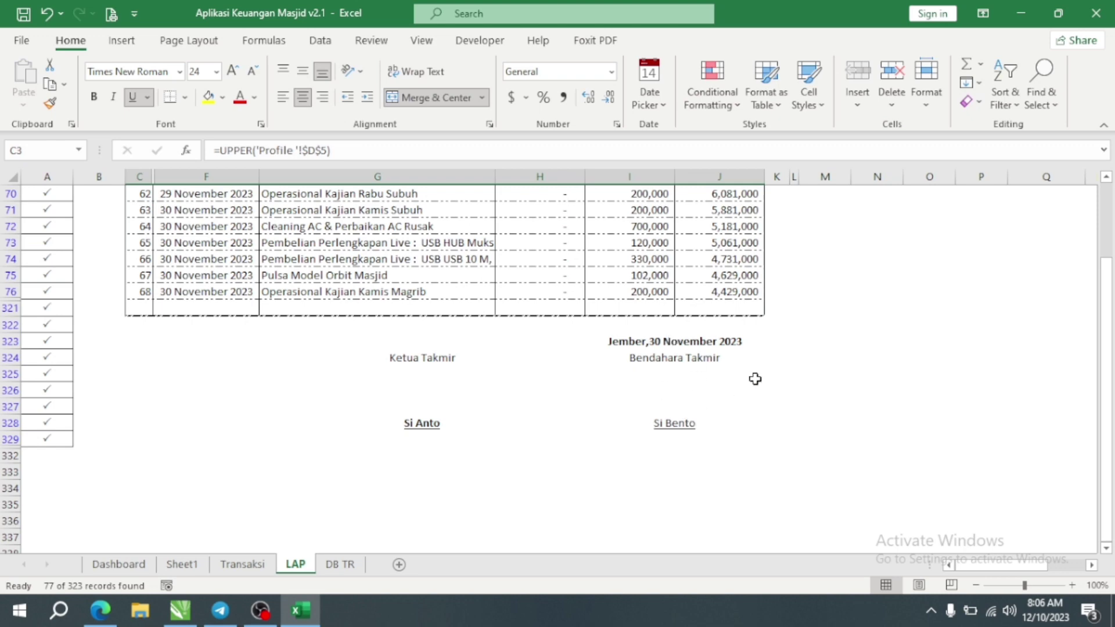
pyautogui.scroll(17, 675, 453)
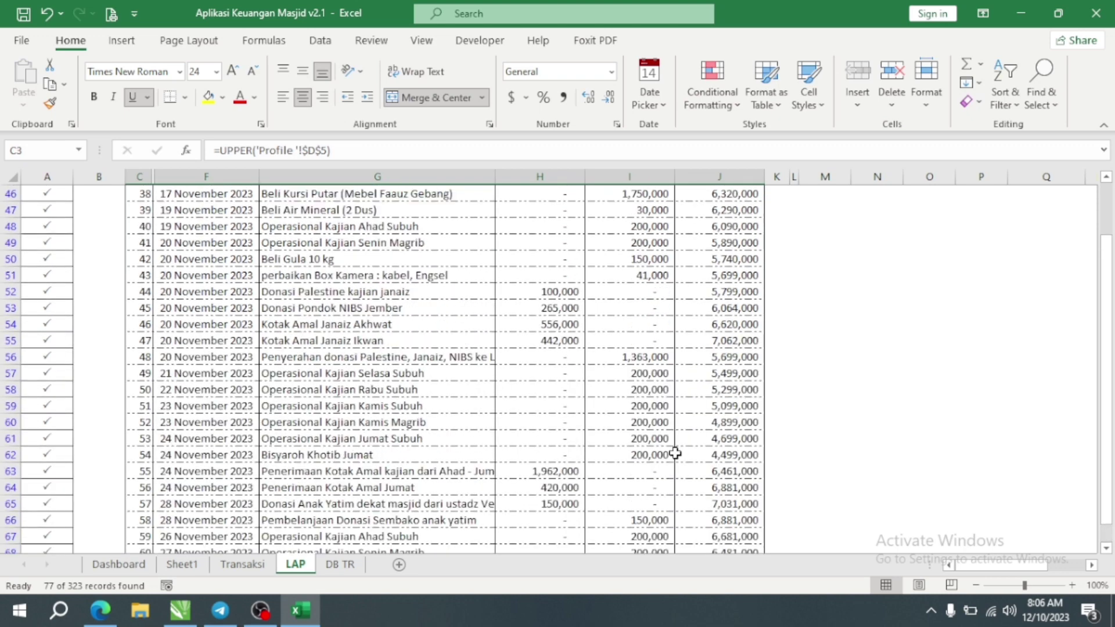
pyautogui.scroll(6, 684, 478)
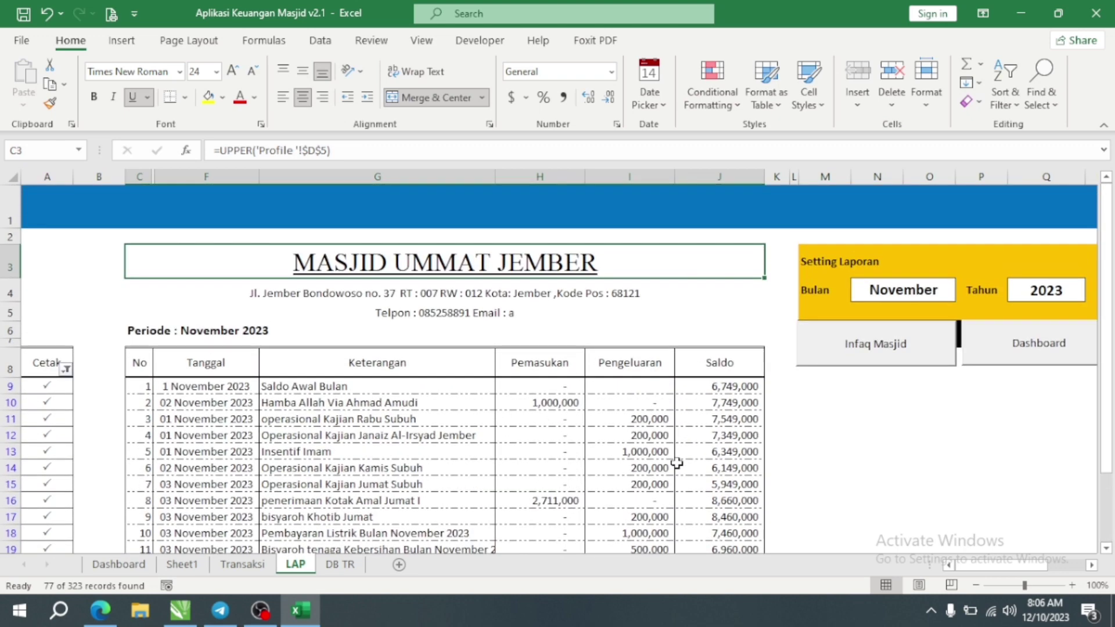
# Leave the report for the Transaksi sheet and go back to the Dashboard.
pyautogui.click(881, 347)
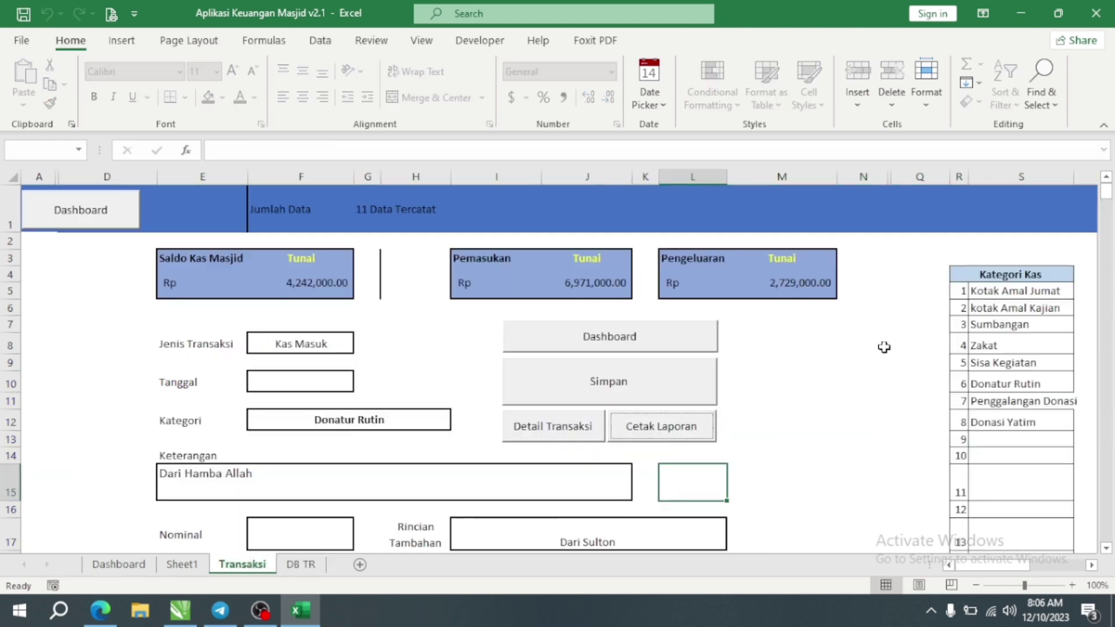
pyautogui.scroll(-1, 606, 440)
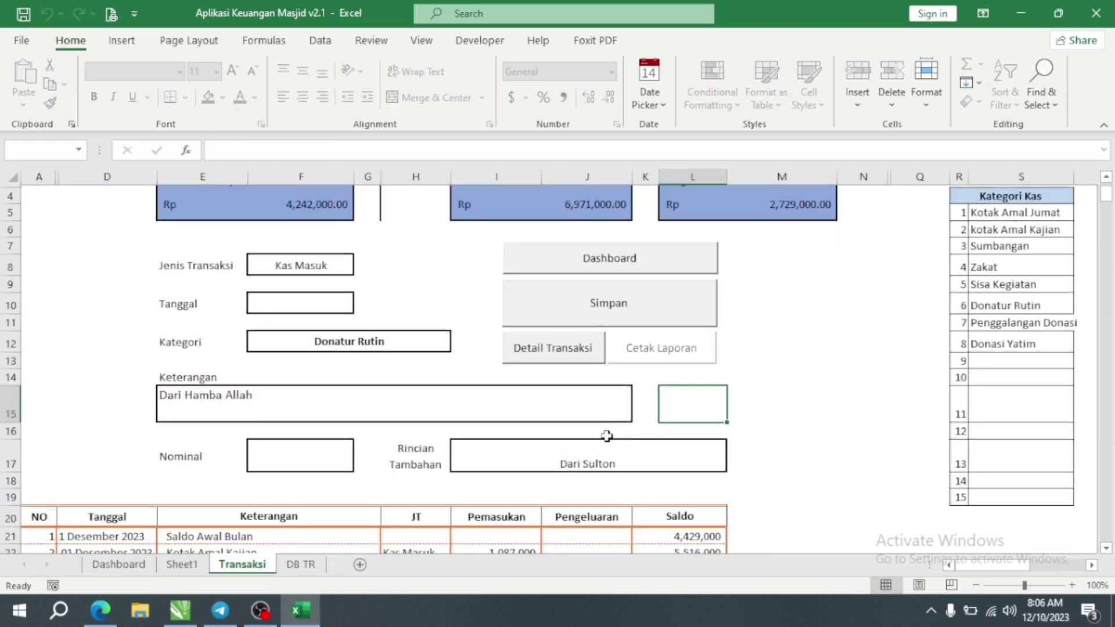
pyautogui.scroll(1, 573, 436)
pyautogui.click(95, 349)
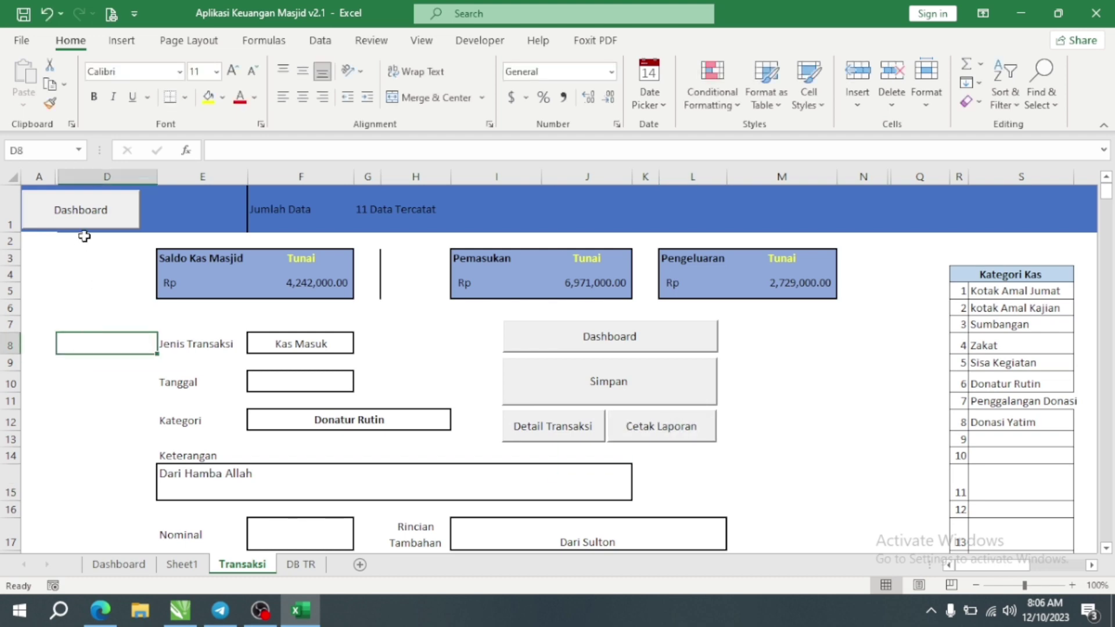
pyautogui.click(90, 218)
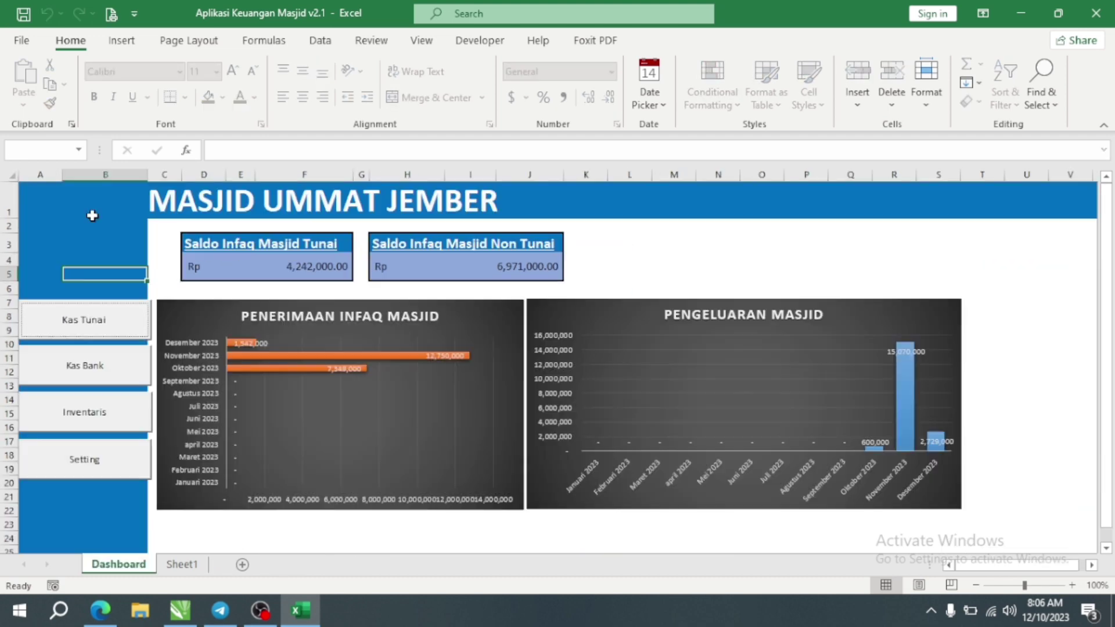
# Try the Dashboard's Kas Bank link and unhide the Transaksi Bank sheet.
pyautogui.click(93, 376)
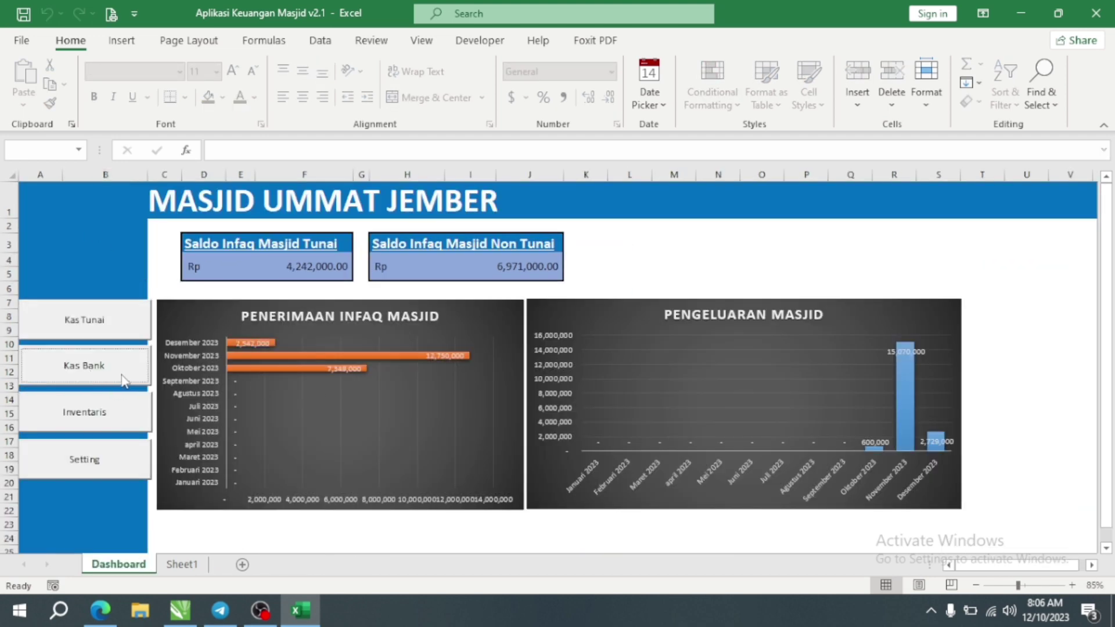
pyautogui.rightClick(182, 564)
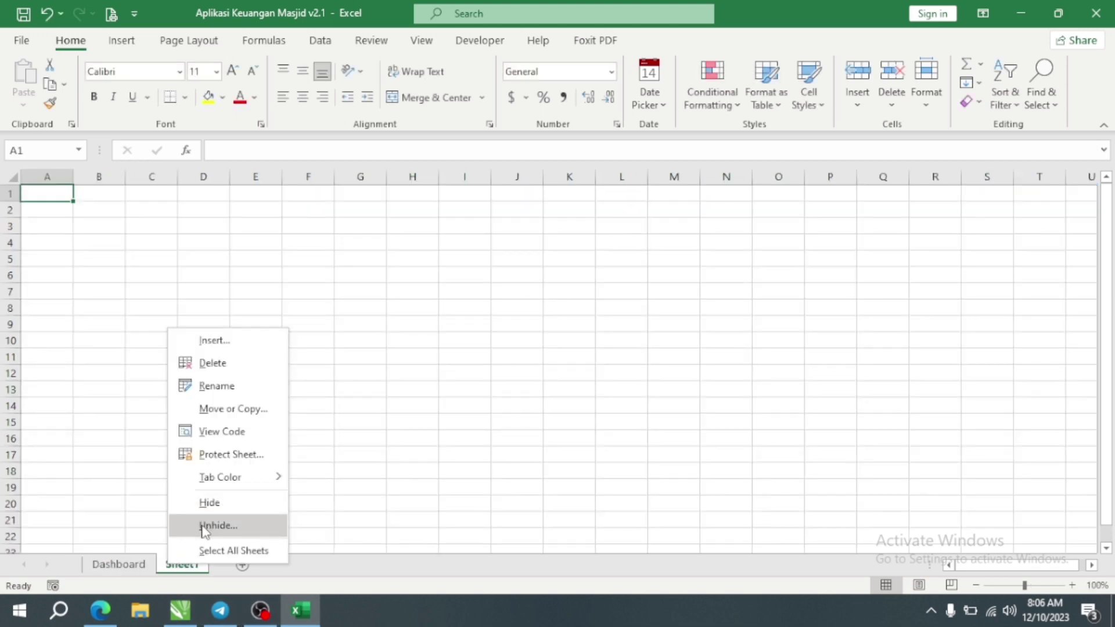
pyautogui.click(220, 525)
pyautogui.doubleClick(113, 483)
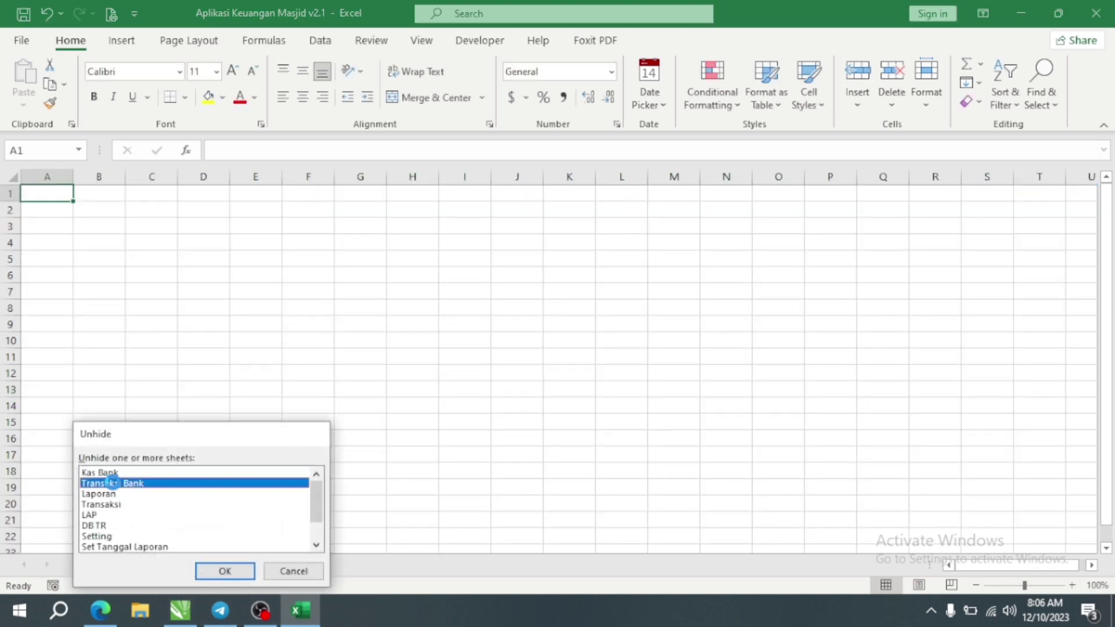
pyautogui.click(85, 373)
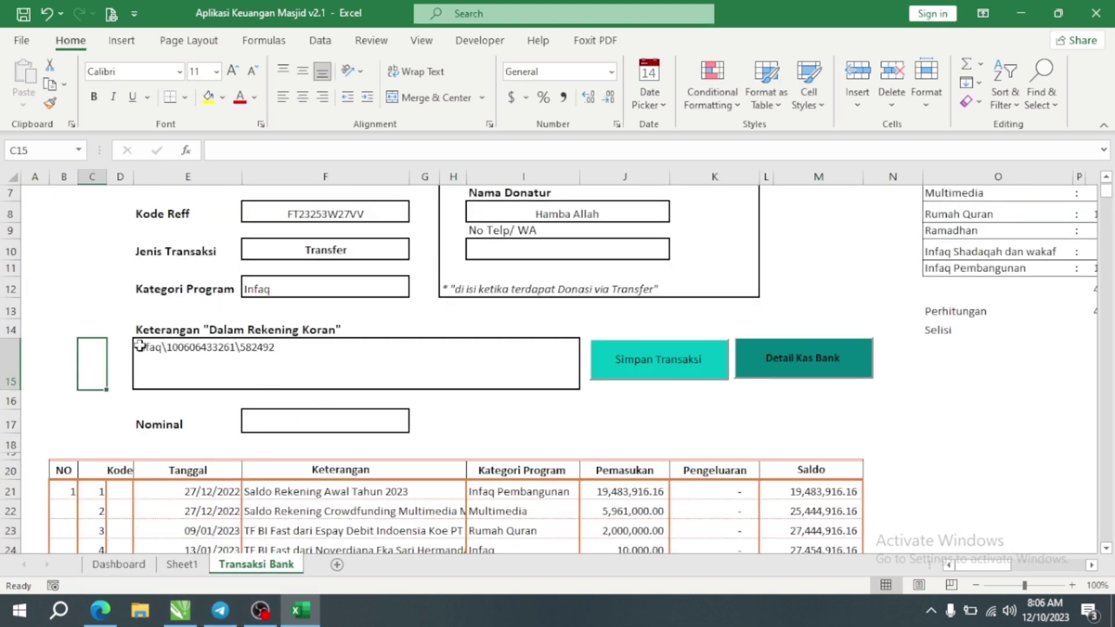
# Examine the Tanggal, Kode Reff and Jenis Transaksi fields of the Kas Bank form, including the available transaction types.
pyautogui.scroll(2, 142, 349)
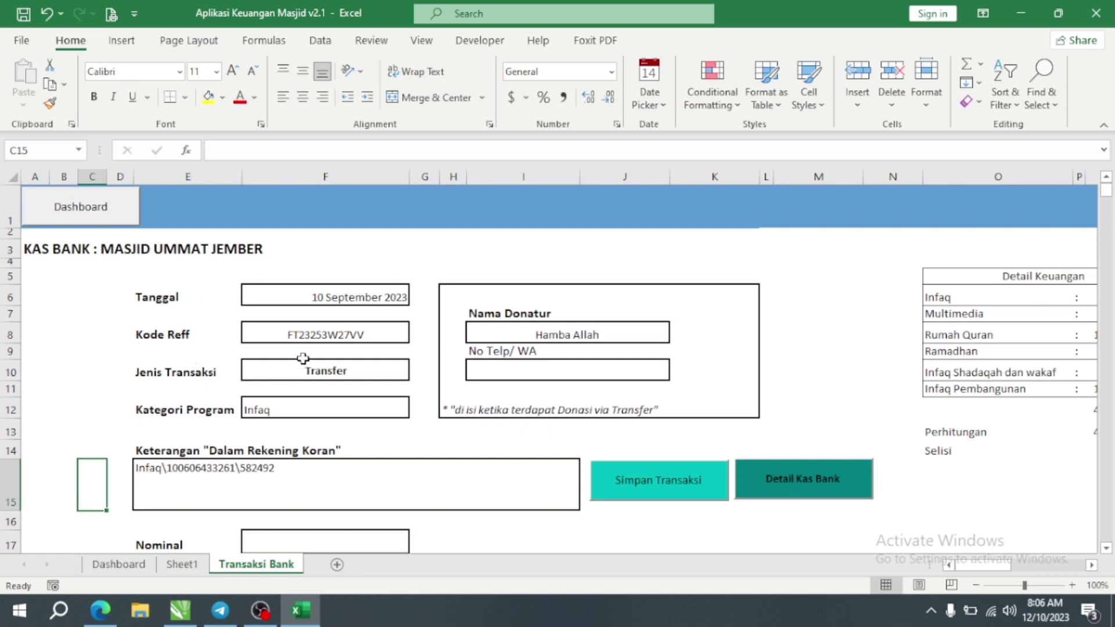
pyautogui.click(323, 287)
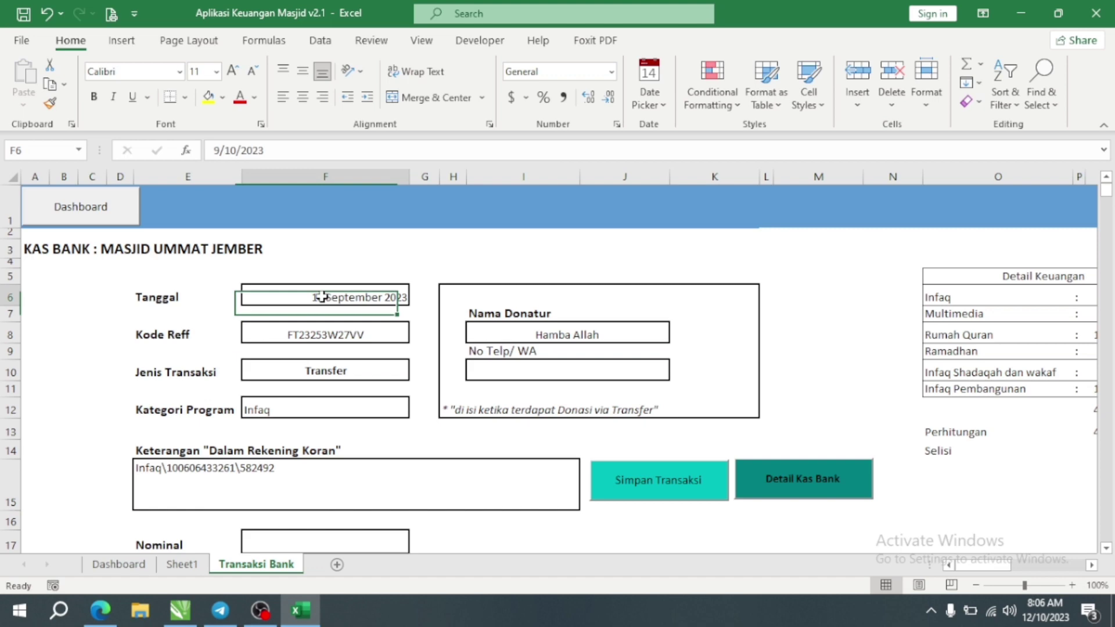
pyautogui.click(319, 336)
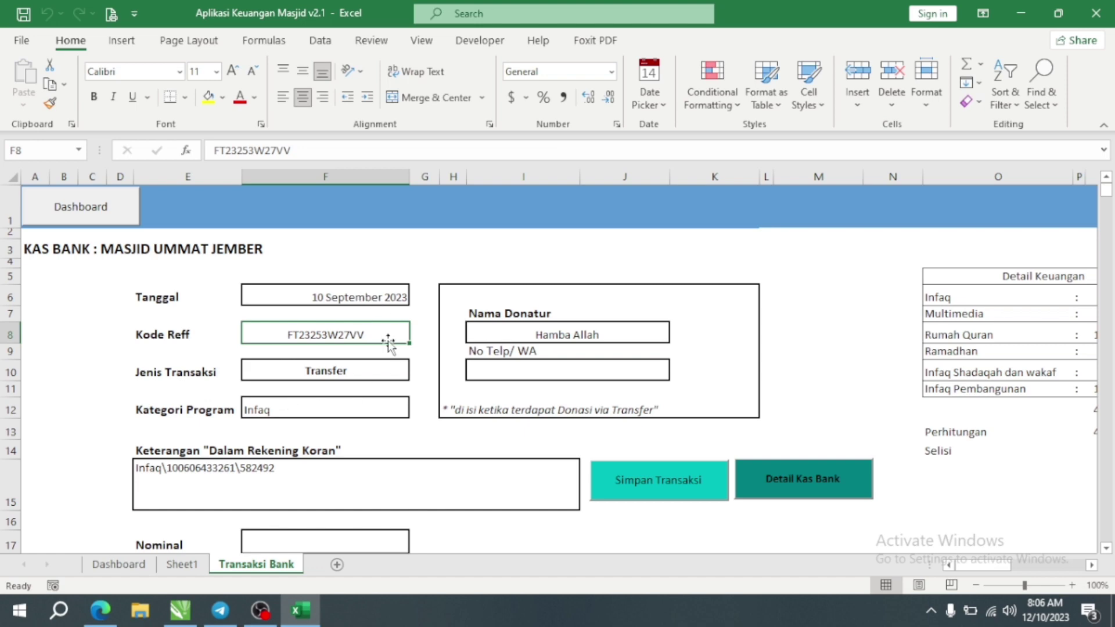
pyautogui.click(348, 372)
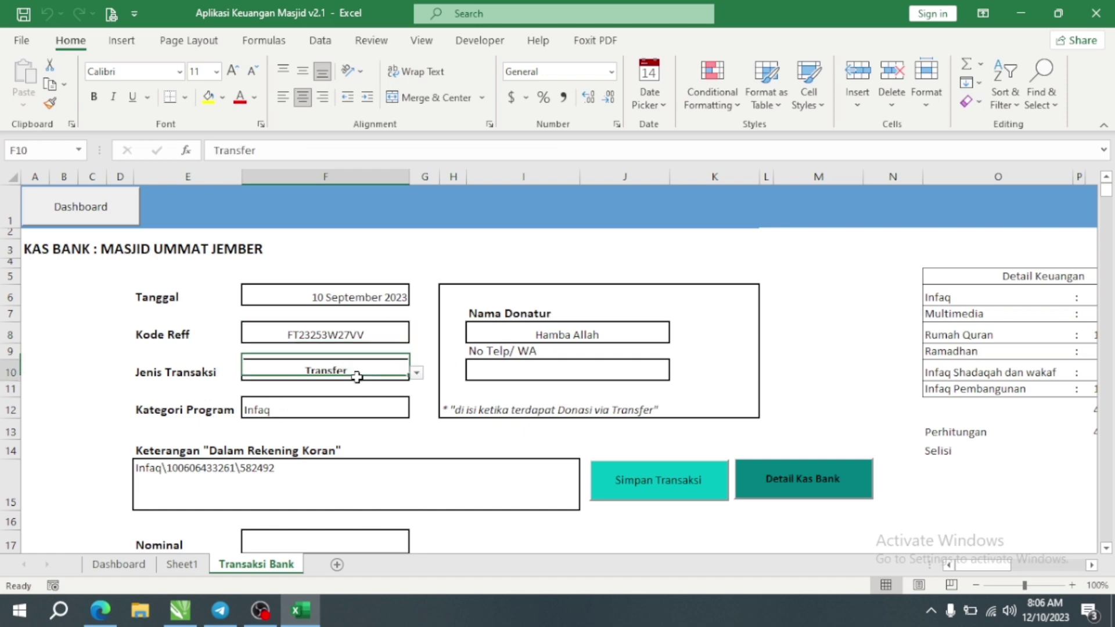
pyautogui.click(417, 375)
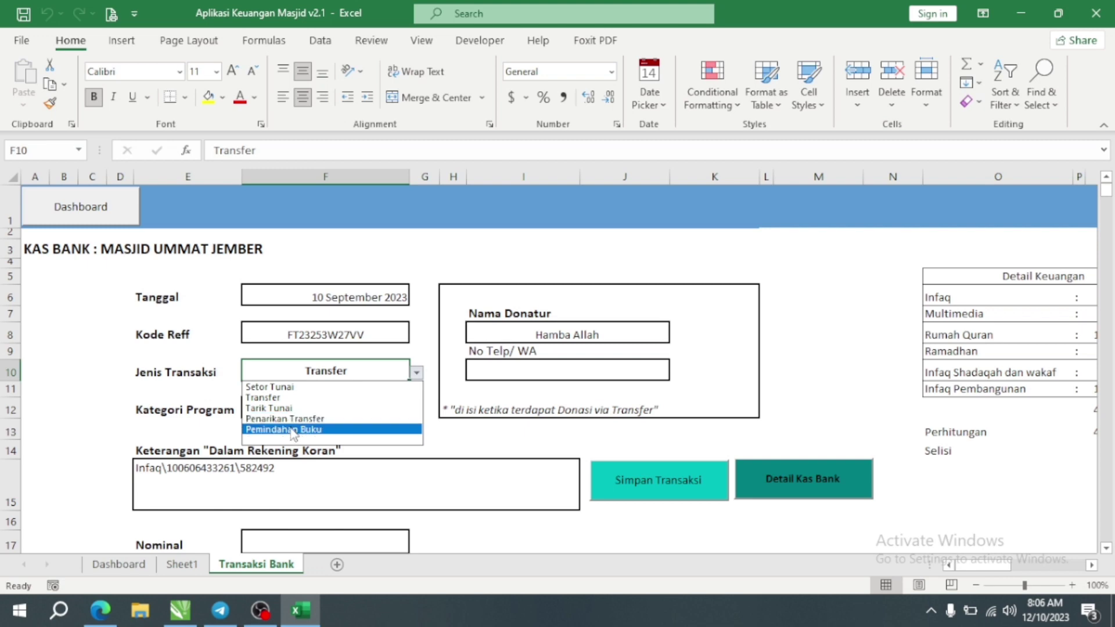
pyautogui.press('Escape')
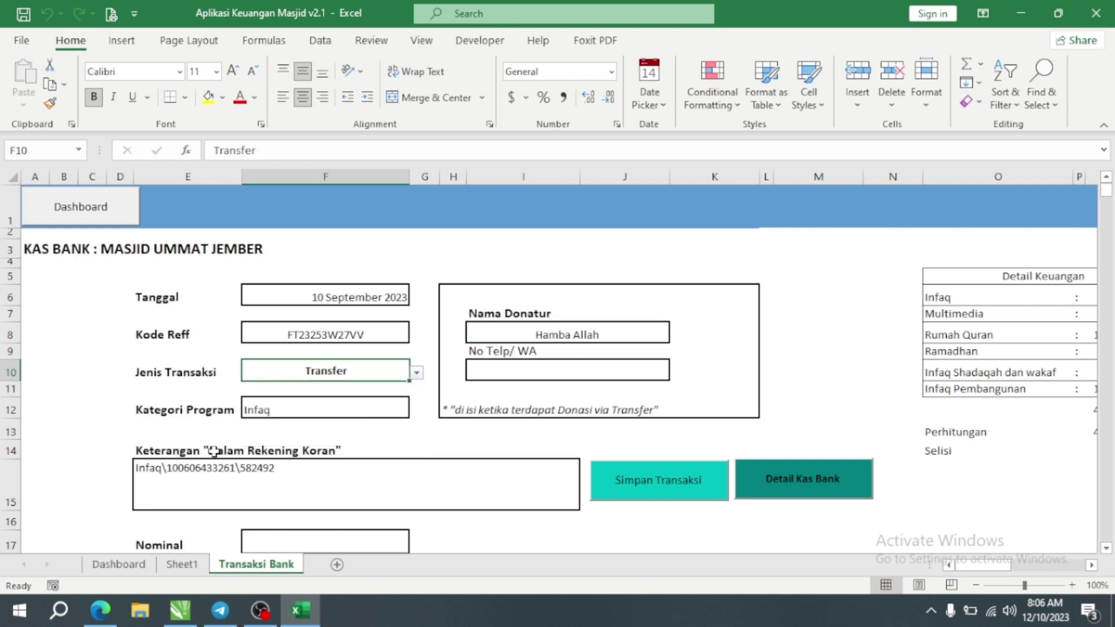
# Unhide the Set Tanggal Laporan and Setting sheets.
pyautogui.rightClick(258, 566)
pyautogui.click(294, 535)
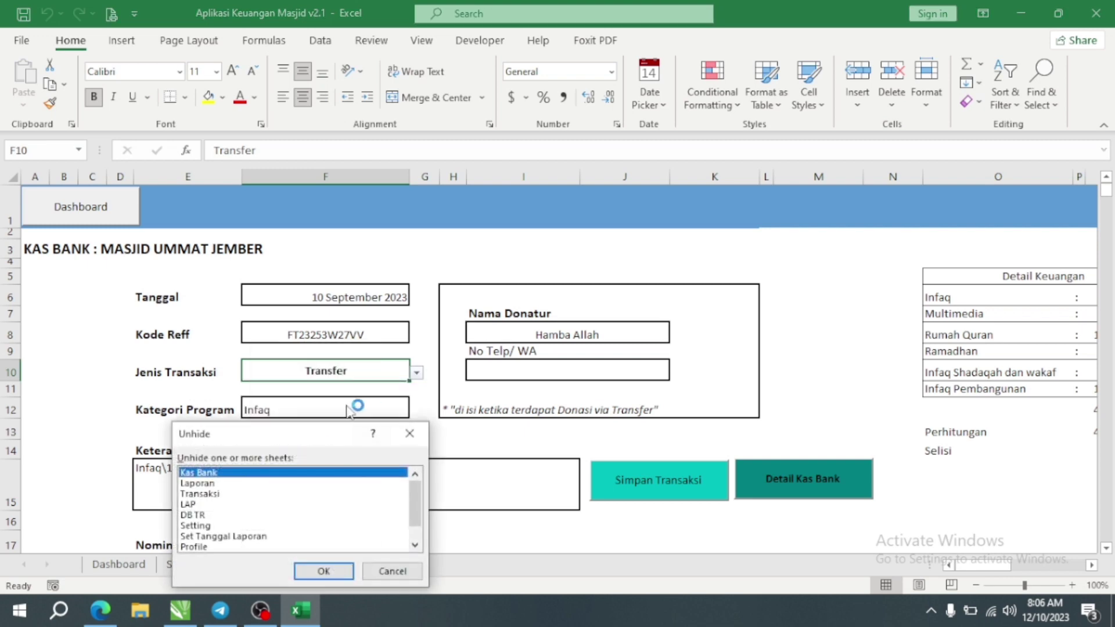
pyautogui.doubleClick(207, 537)
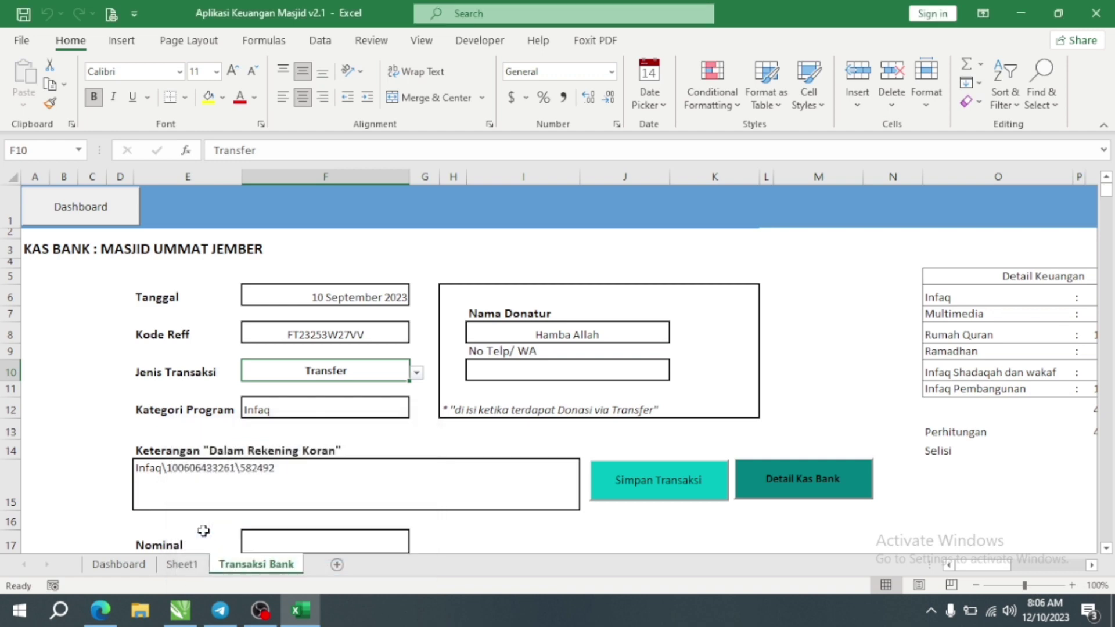
pyautogui.rightClick(276, 572)
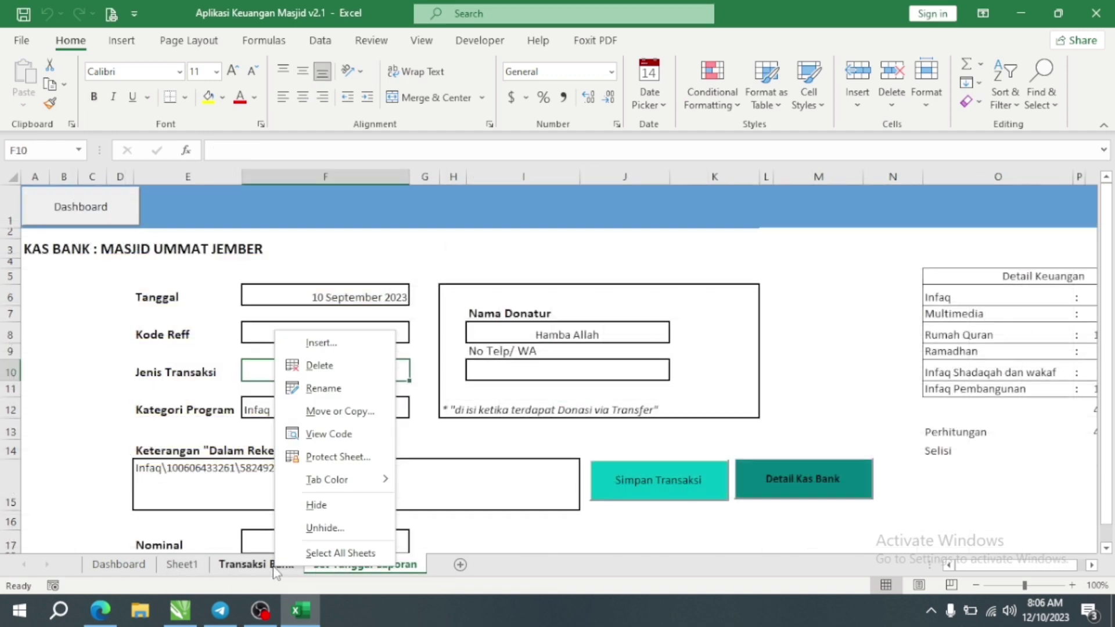
pyautogui.click(320, 528)
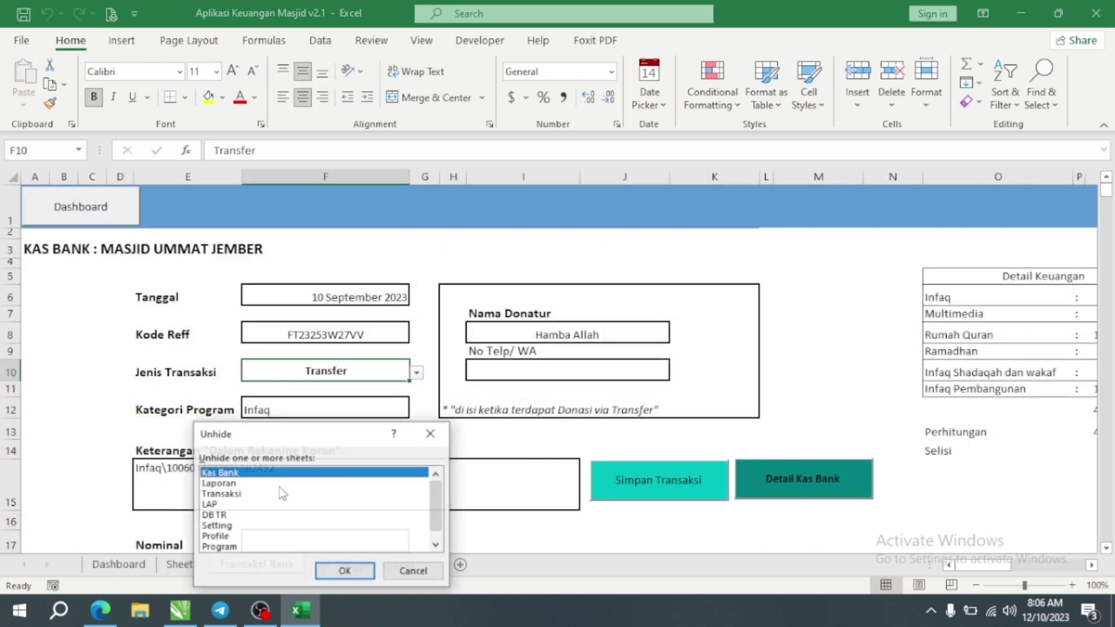
pyautogui.doubleClick(217, 525)
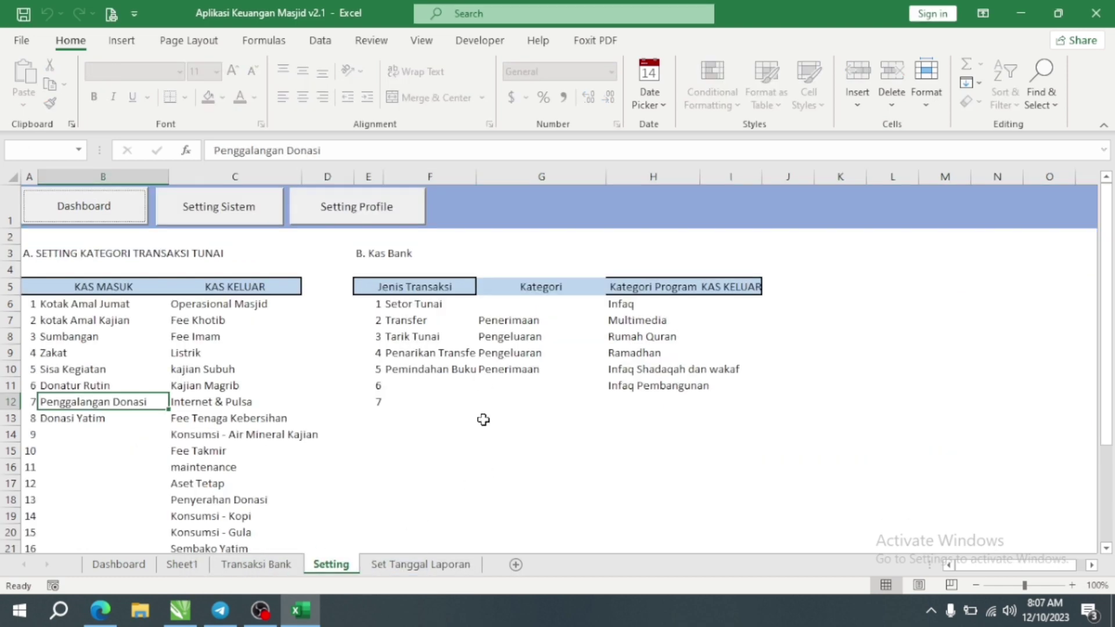
# Widen the Jenis Transaksi column on the Setting sheet and review the first row of the Kas Bank table.
pyautogui.click(560, 514)
pyautogui.moveTo(476, 176); pyautogui.dragTo(495, 176)
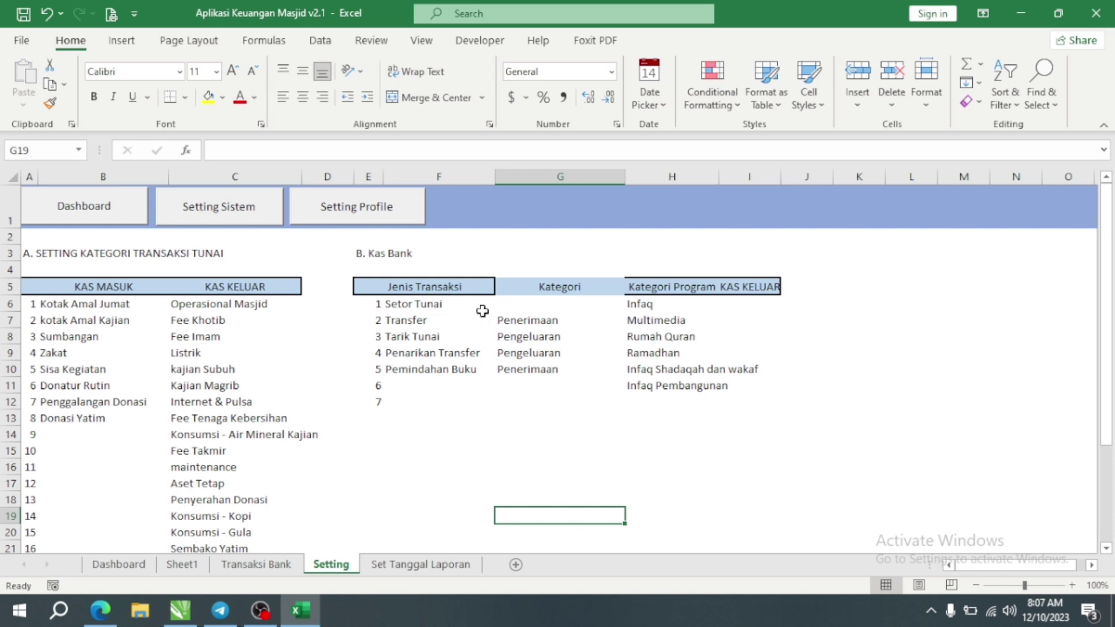
pyautogui.click(425, 301)
pyautogui.click(523, 303)
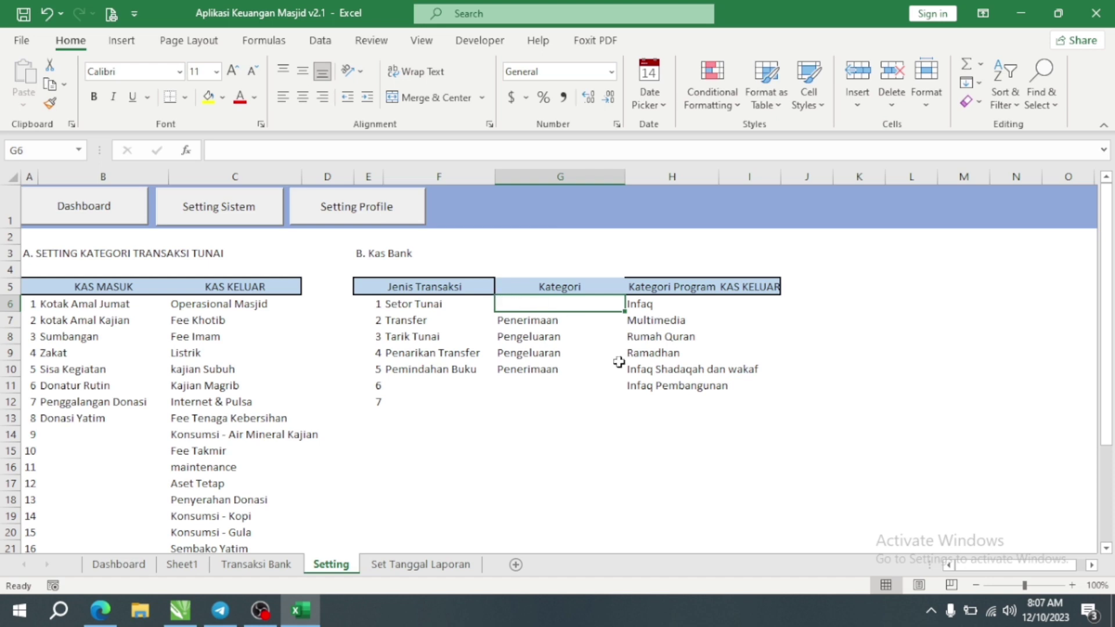
pyautogui.click(650, 301)
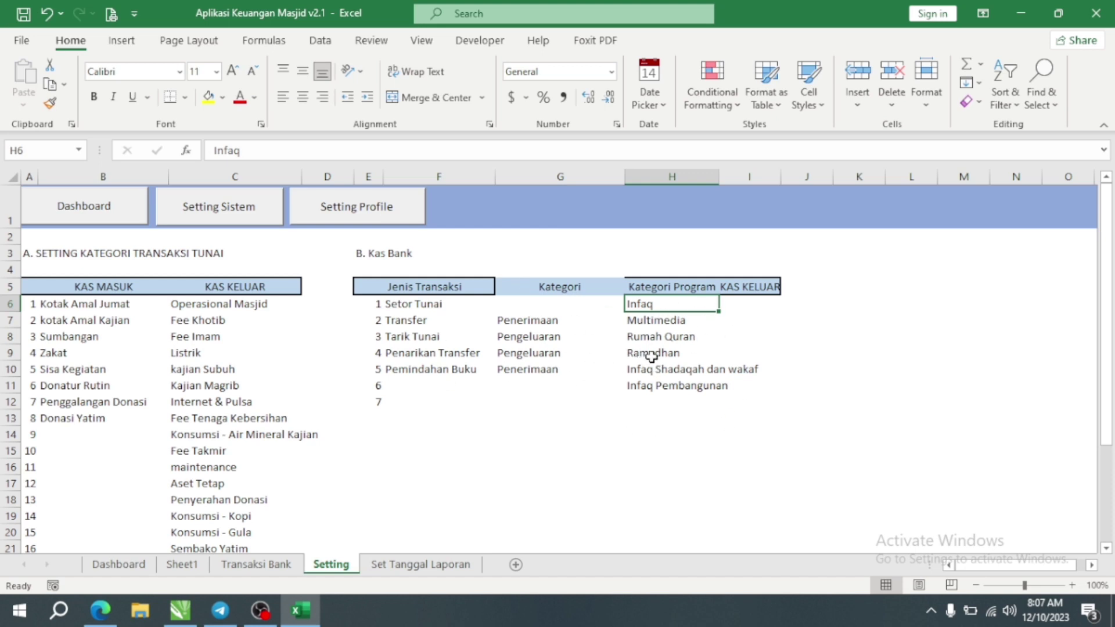
# Examine which Kategori is assigned to Transfer, Tarik Tunai, Penarikan Transfer and Pemindahan Buku in the Kas Bank settings.
pyautogui.click(426, 338)
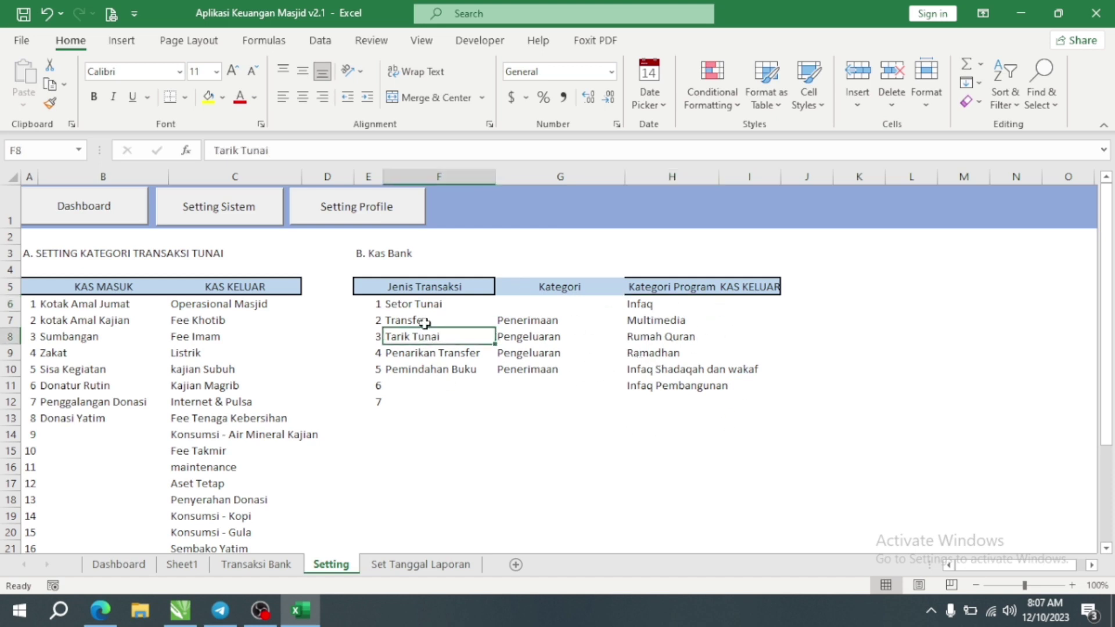
pyautogui.click(425, 320)
pyautogui.click(561, 316)
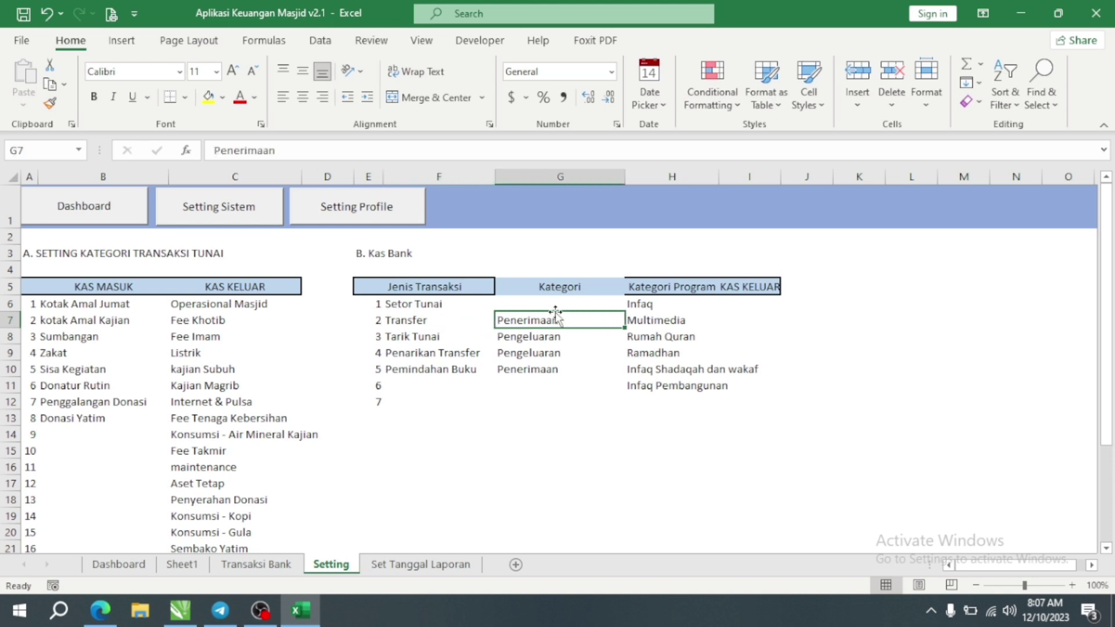
pyautogui.click(405, 343)
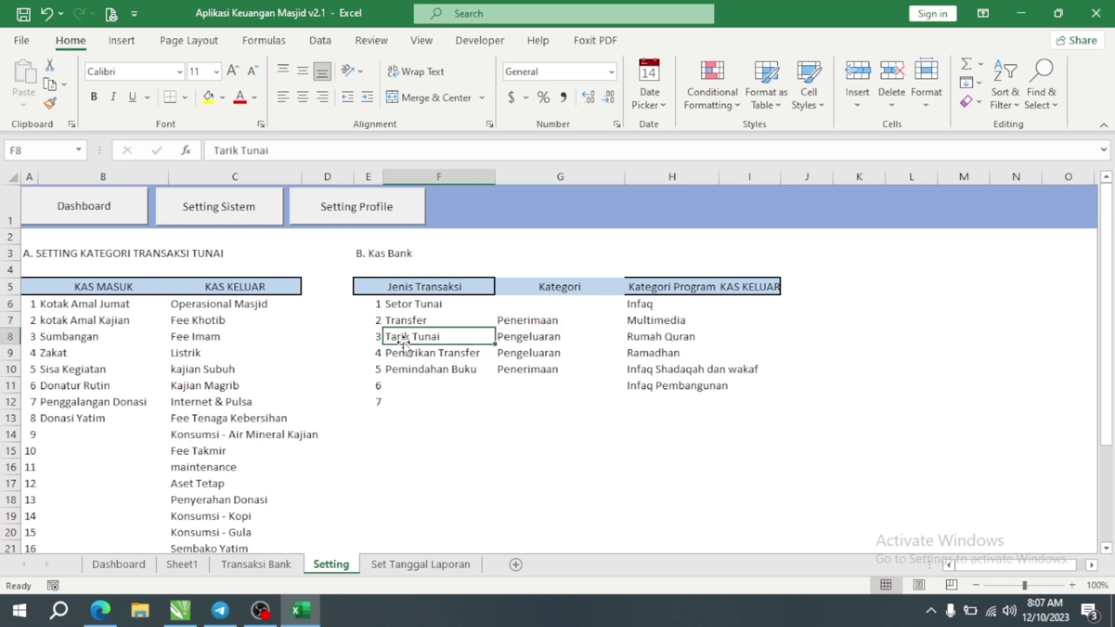
pyautogui.click(575, 334)
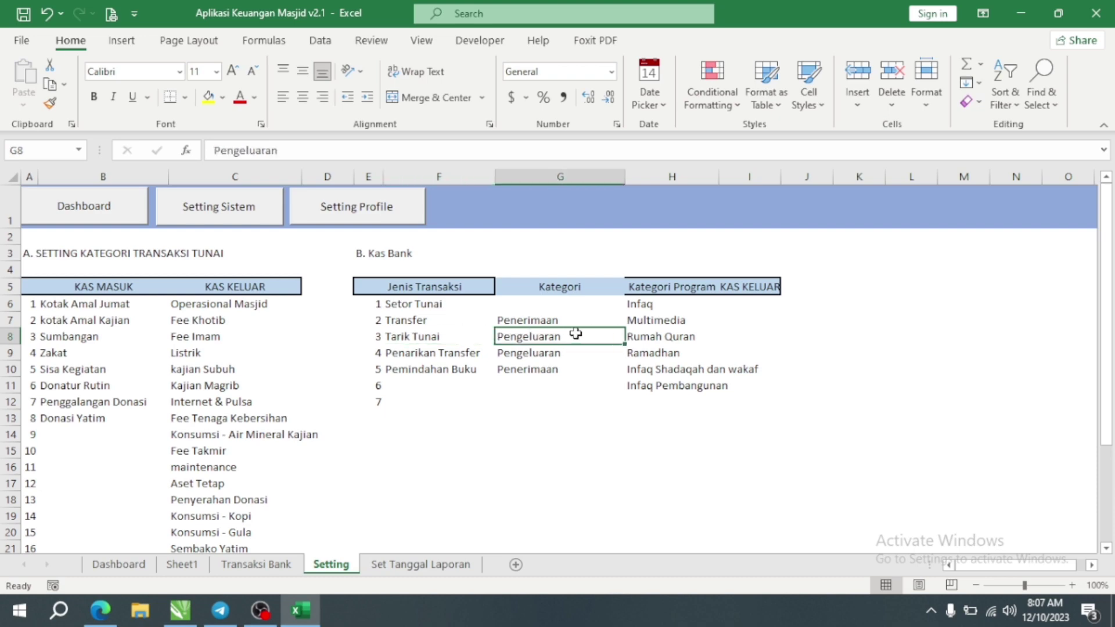
pyautogui.click(443, 355)
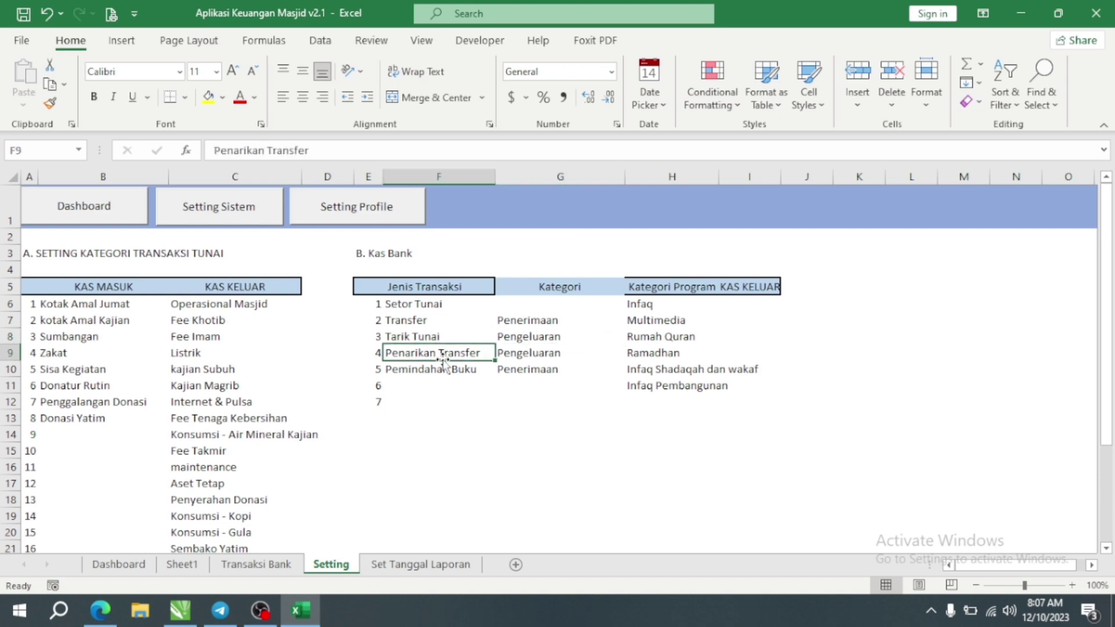
pyautogui.click(514, 356)
pyautogui.click(439, 373)
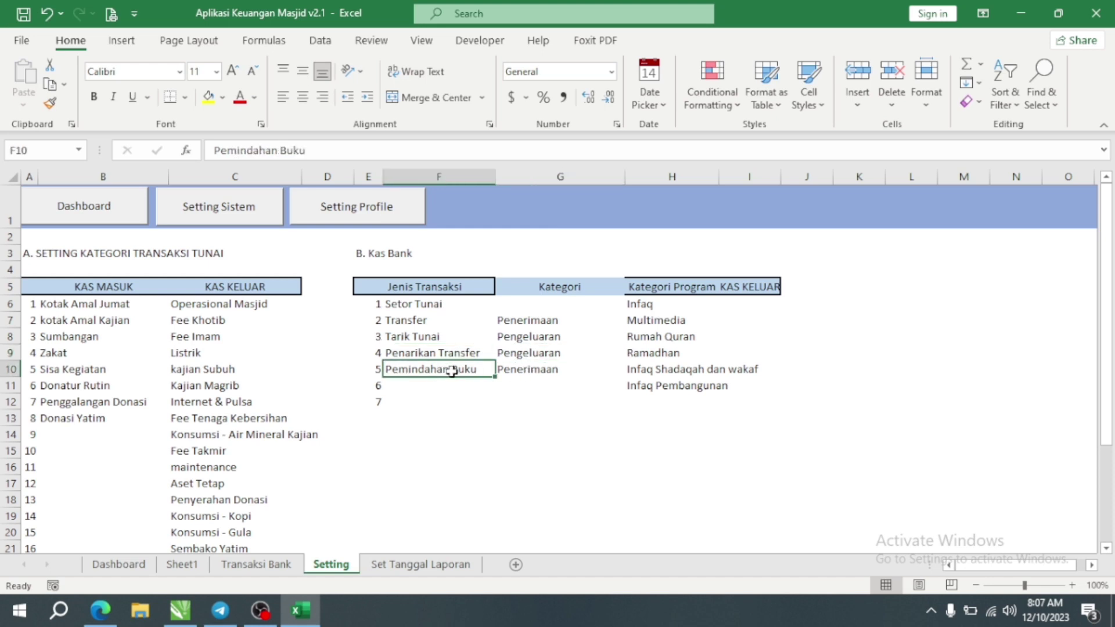
pyautogui.click(522, 368)
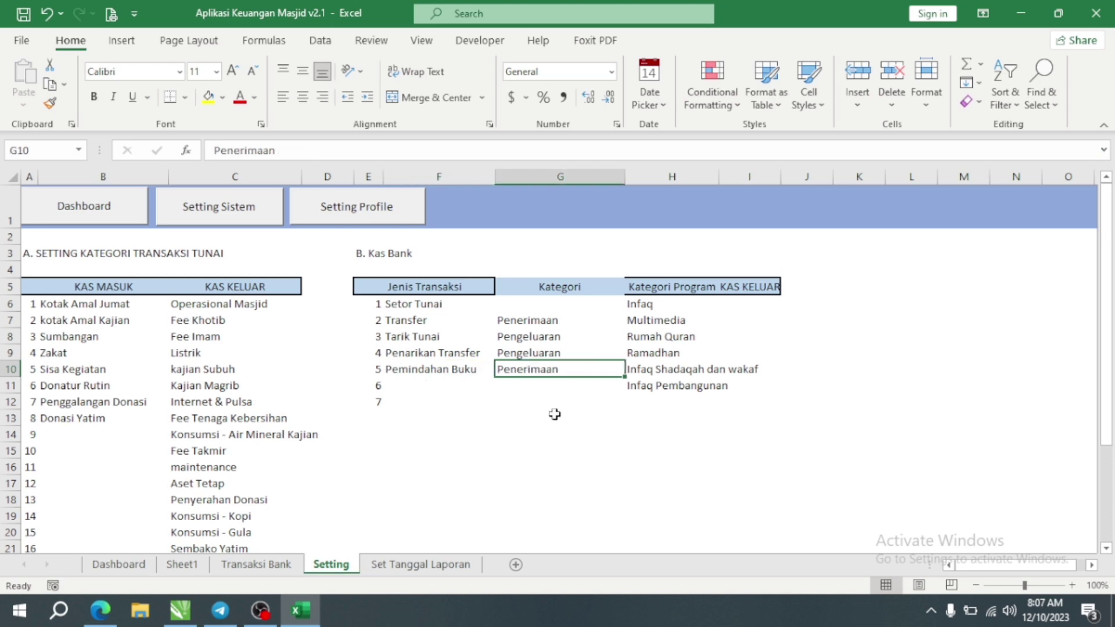
pyautogui.click(524, 444)
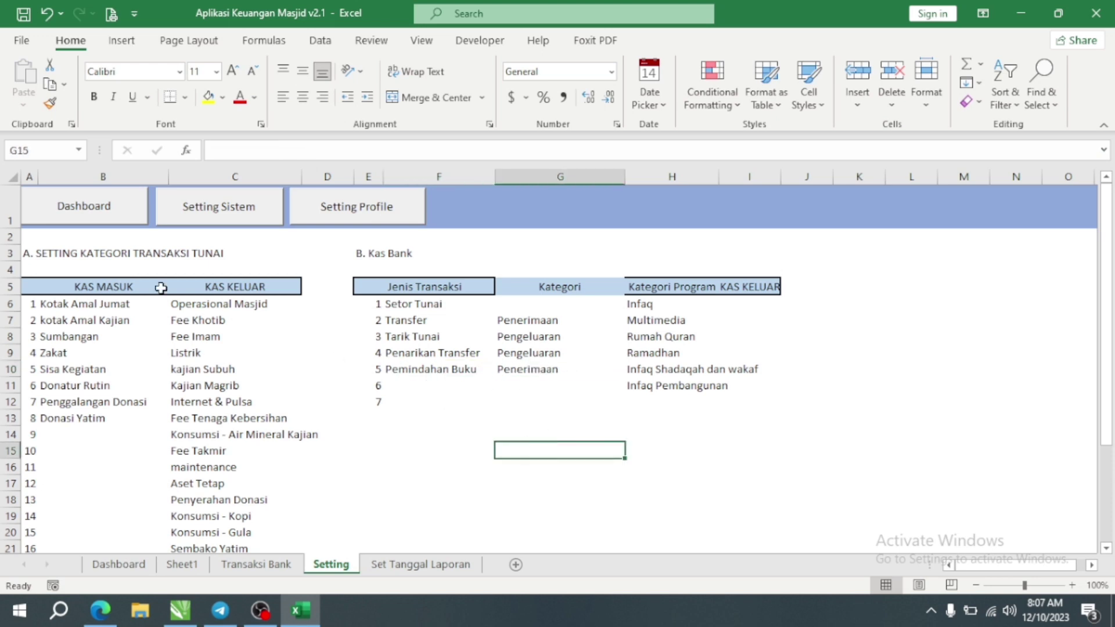
# Return to the Dashboard from the Setting sheet and hide the empty Sheet1.
pyautogui.click(83, 208)
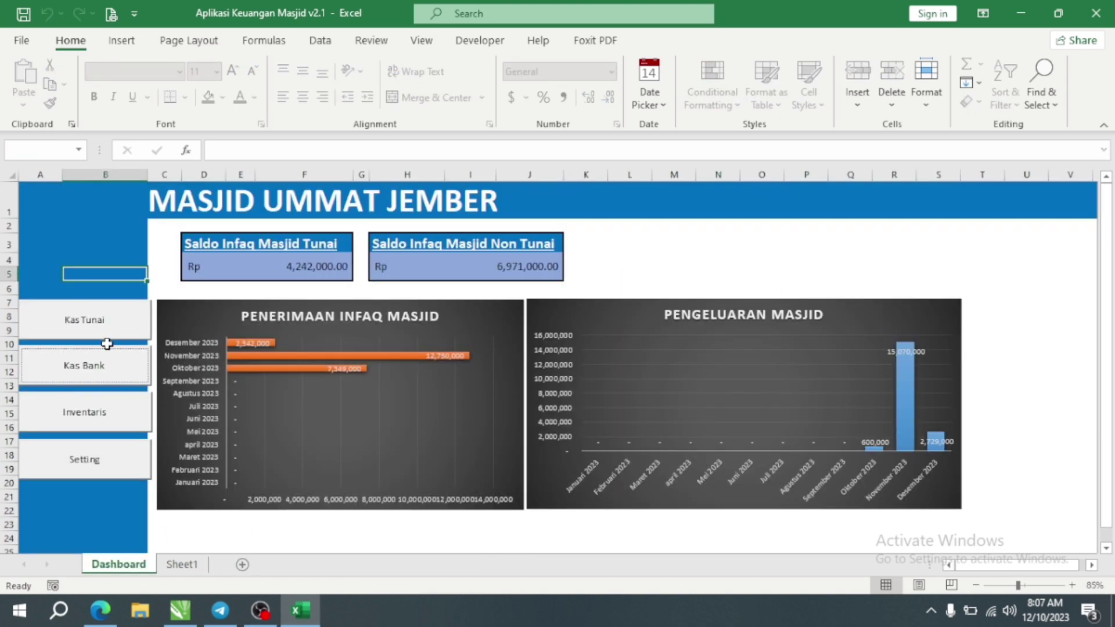
pyautogui.rightClick(185, 566)
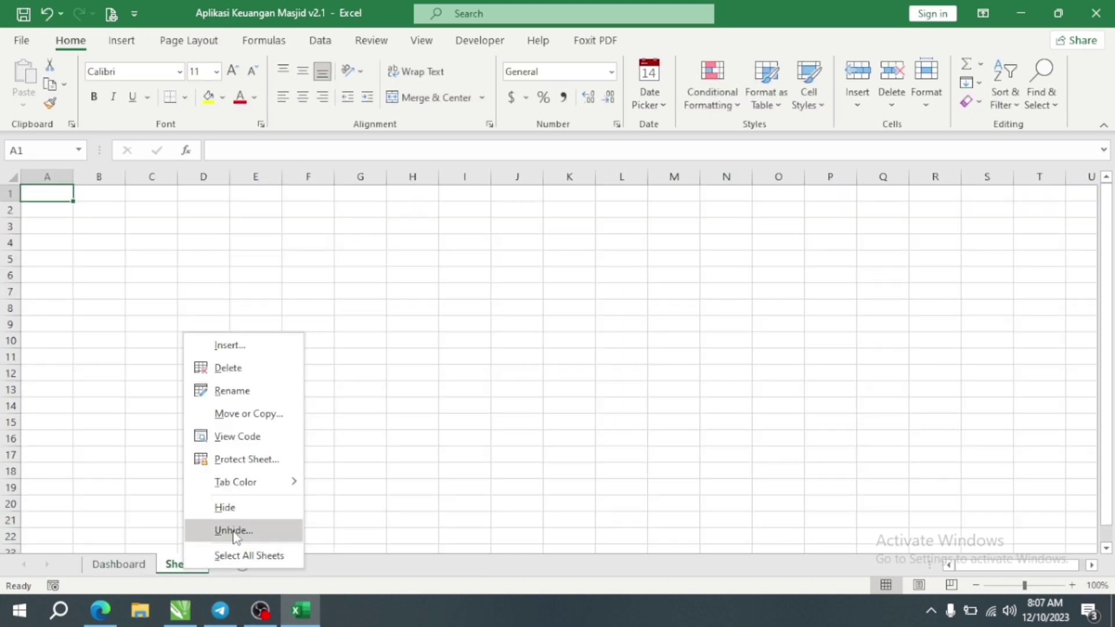
pyautogui.click(225, 507)
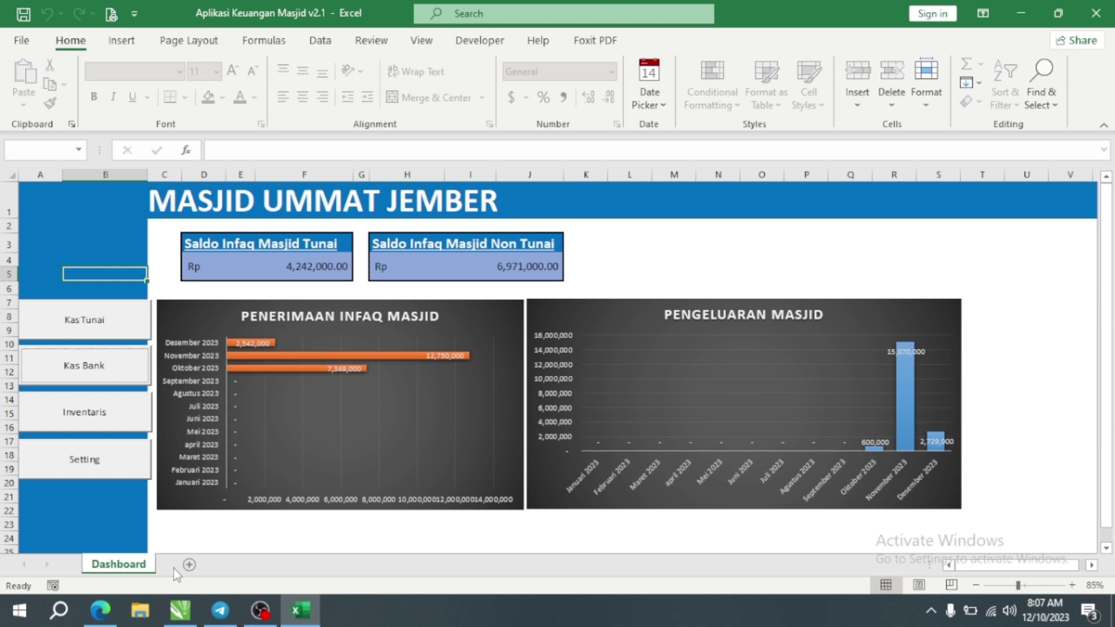
# Unhide the Transaksi Bank sheet and select its sheet name for copying before going back to the Dashboard.
pyautogui.rightClick(128, 567)
pyautogui.click(164, 525)
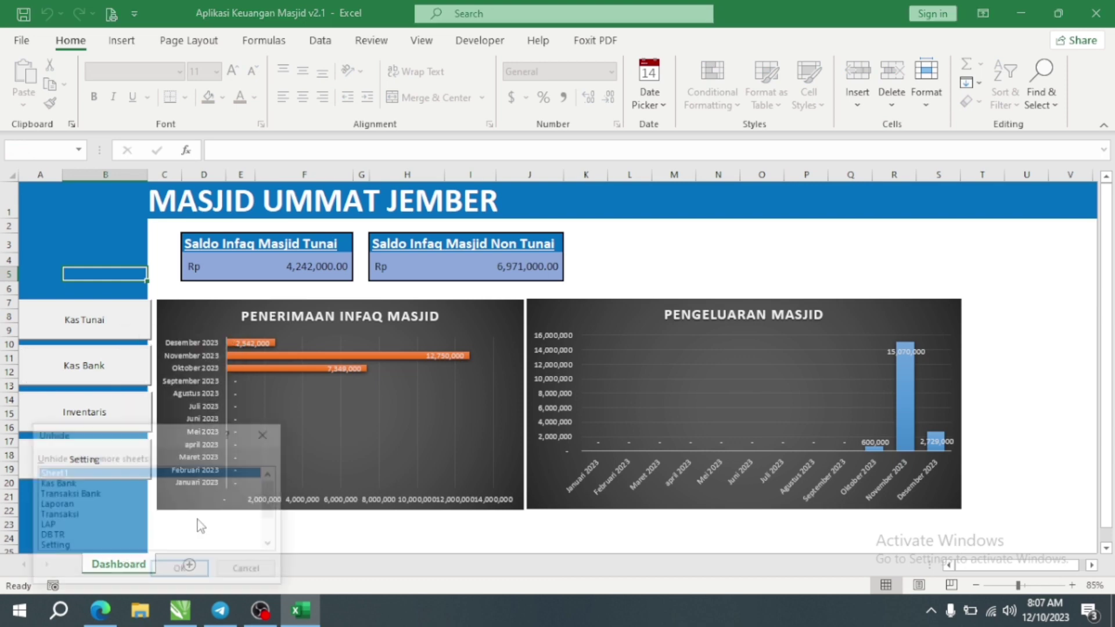
pyautogui.doubleClick(66, 494)
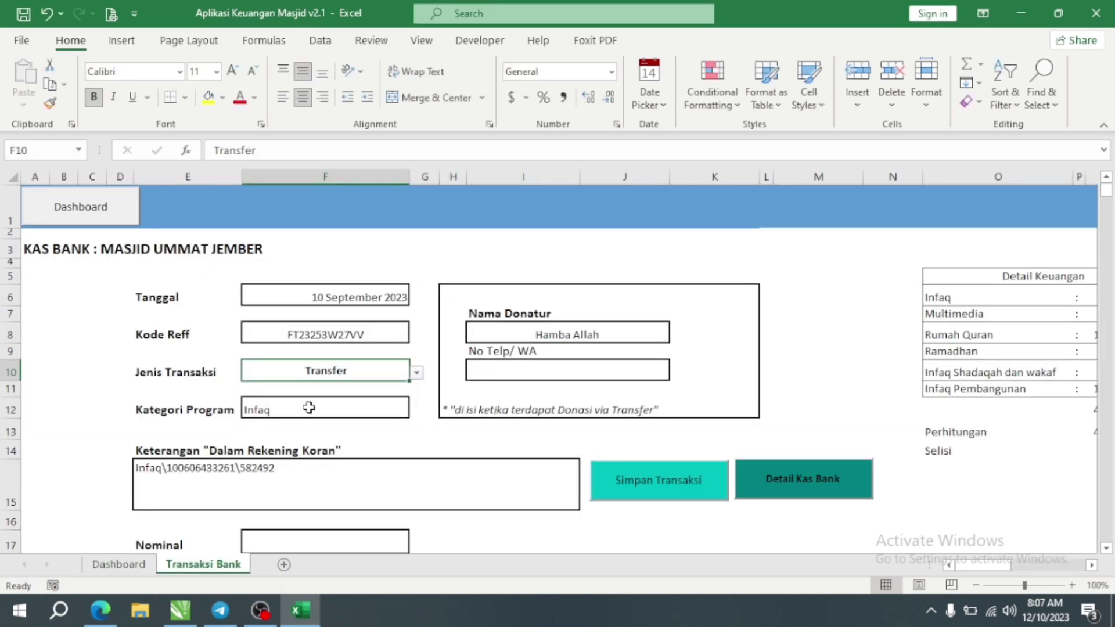
pyautogui.click(126, 567)
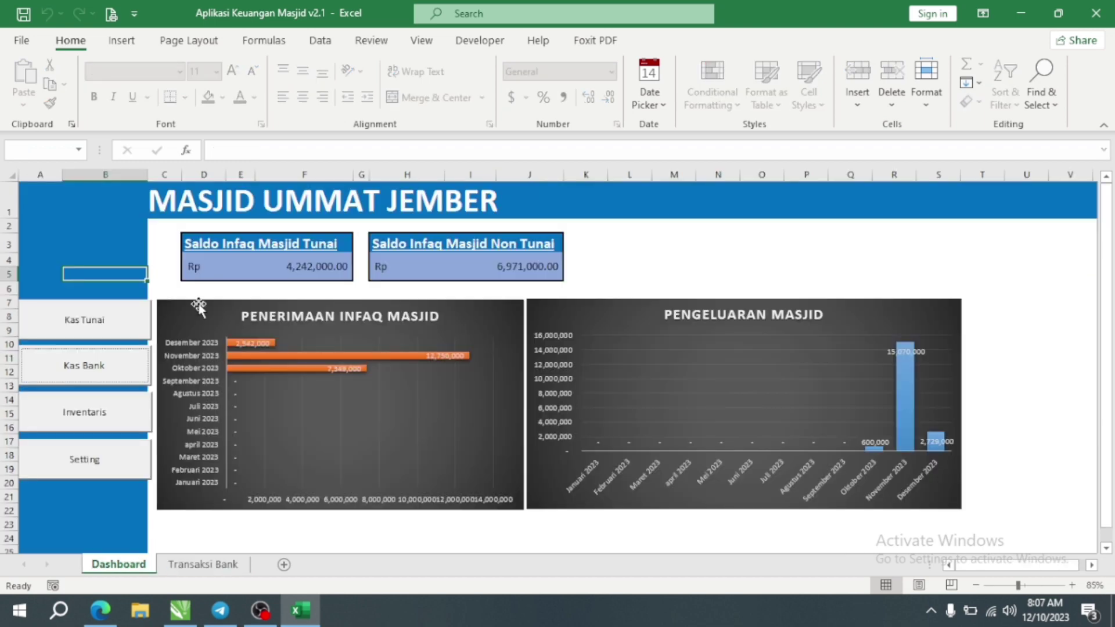
pyautogui.click(202, 564)
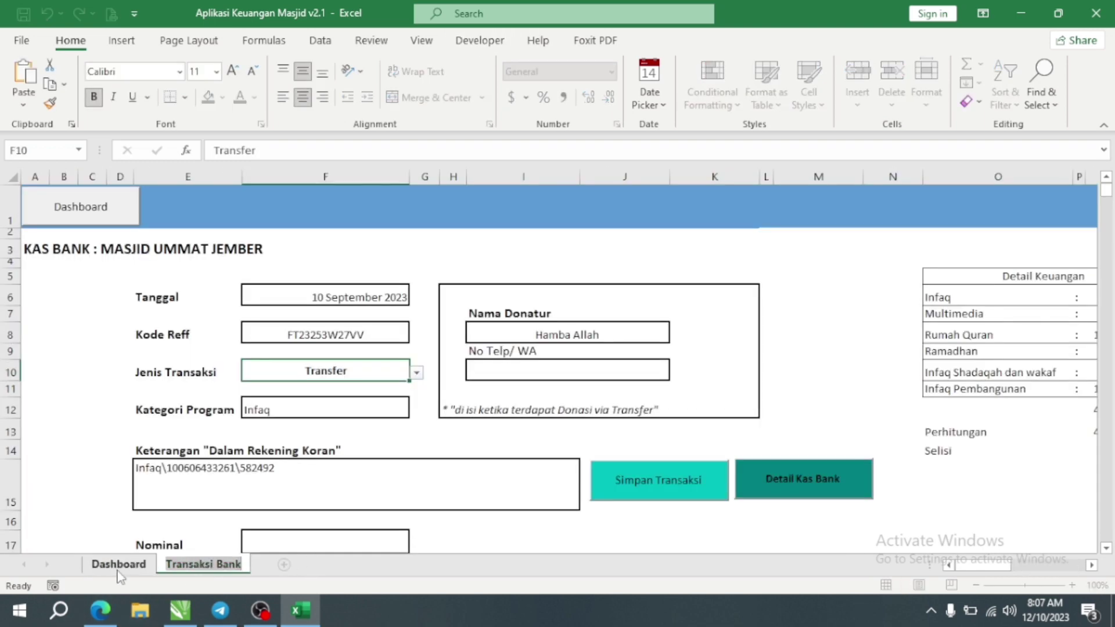
pyautogui.click(119, 564)
# Turn on design mode and open the click code of the Dashboard's Kas Bank button.
pyautogui.click(480, 40)
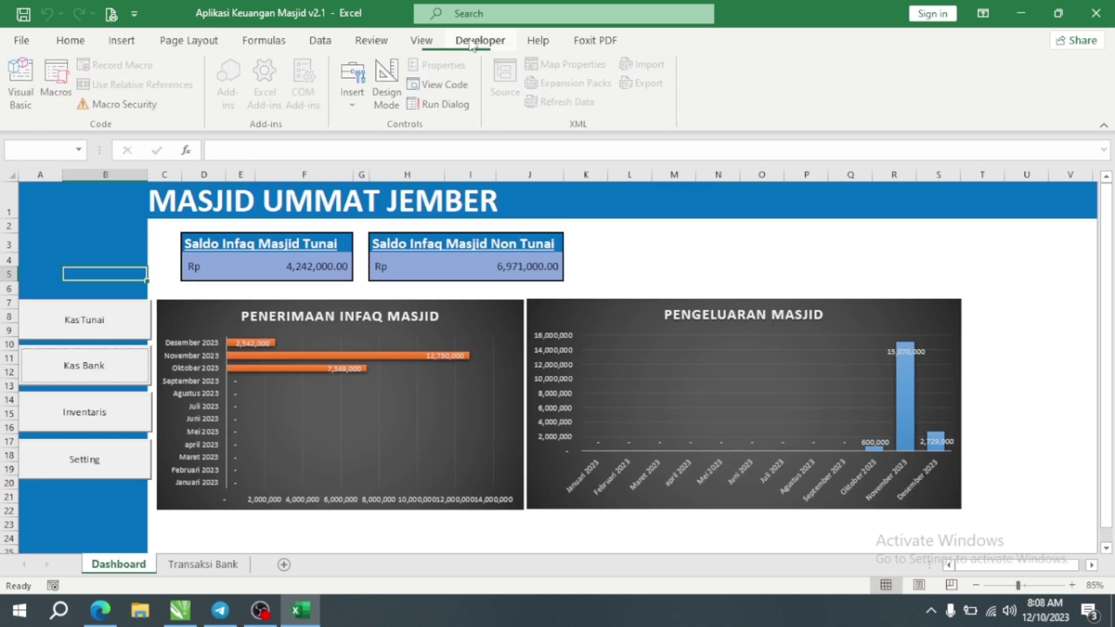
pyautogui.click(388, 84)
pyautogui.doubleClick(112, 367)
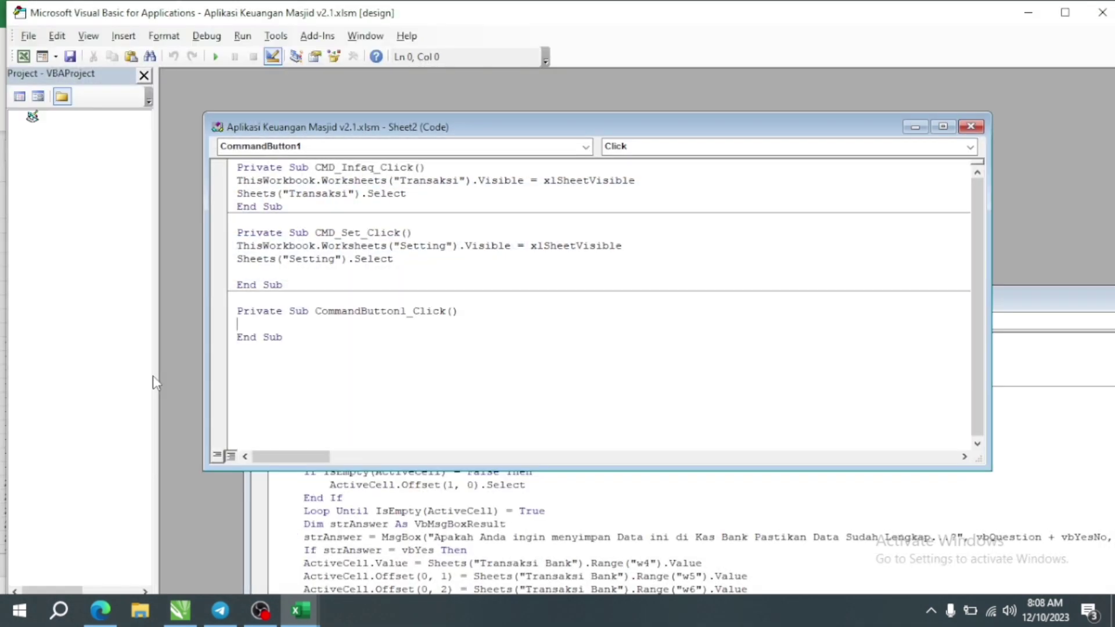
# Copy the two statements of CMD_Set_Click that show and select the Setting sheet into CommandButton1_Click.
pyautogui.moveTo(406, 259); pyautogui.dragTo(238, 246)
pyautogui.hotkey('ctrl', 'c')
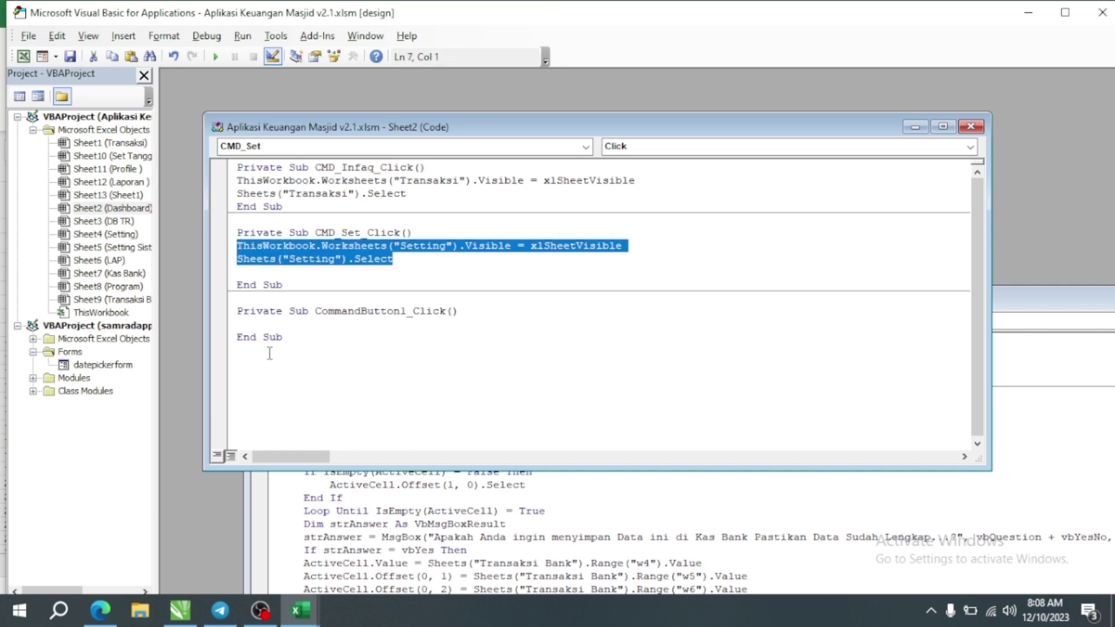
pyautogui.click(264, 325)
pyautogui.hotkey('ctrl', 'v')
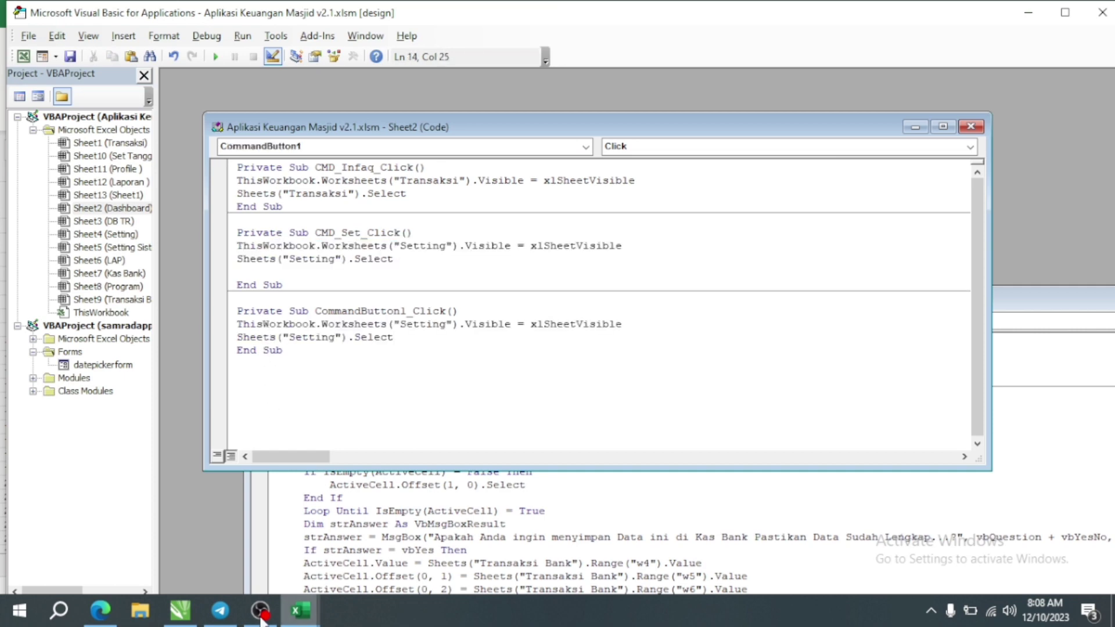
# Copy the bank sheet's name from the workbook and replace both "Setting" references in CommandButton1_Click with "Transaksi Bank".
pyautogui.click(300, 609)
pyautogui.click(261, 577)
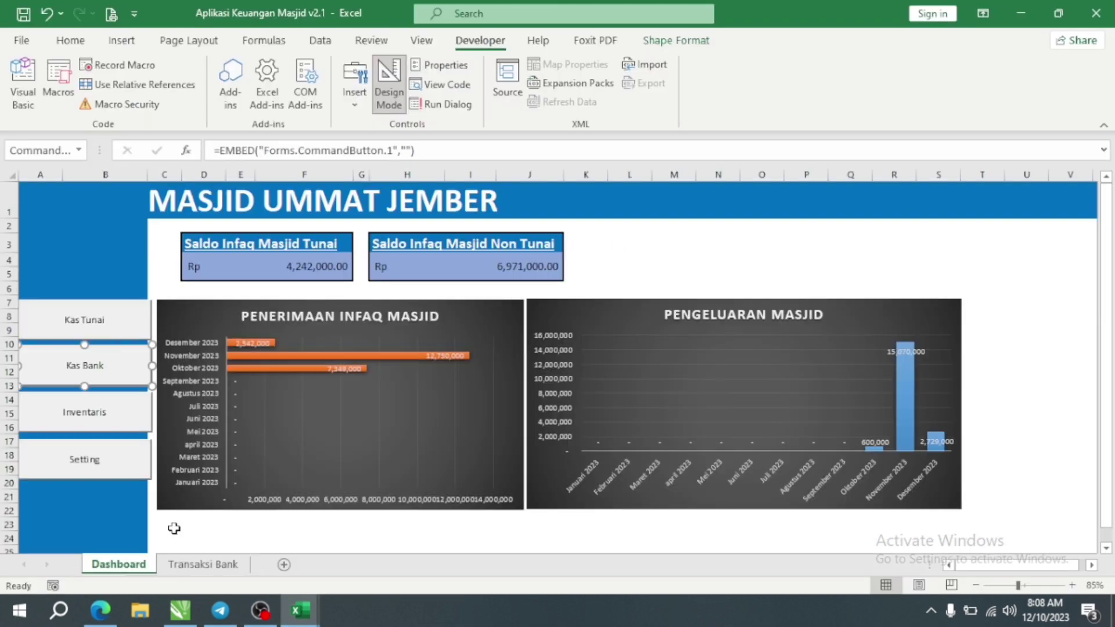
pyautogui.click(220, 565)
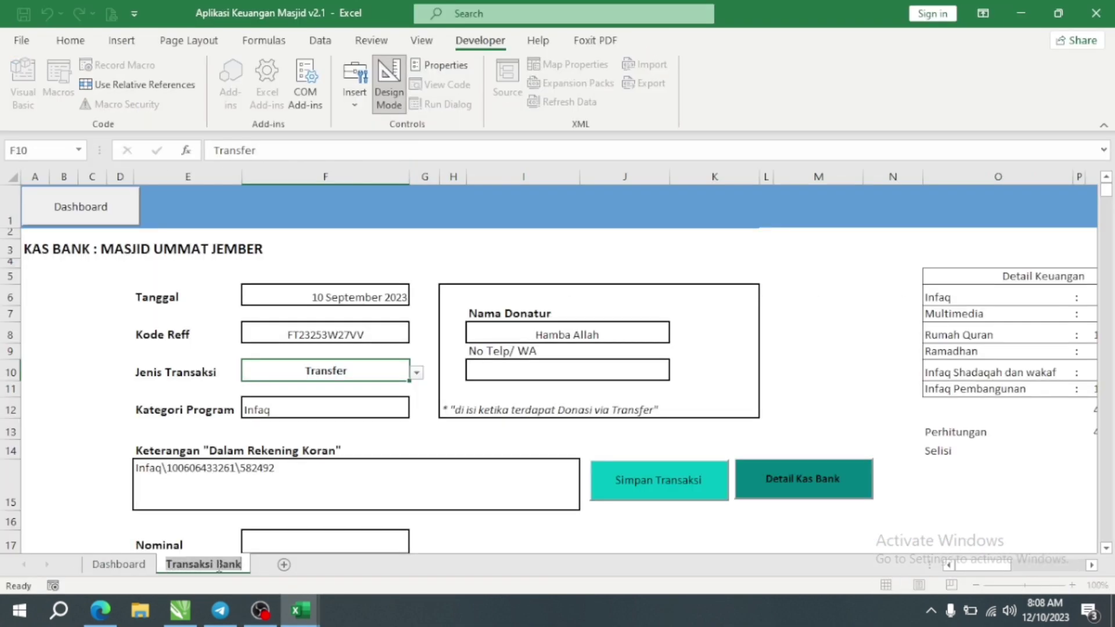
pyautogui.hotkey('alt', 'Tab')
pyautogui.doubleClick(425, 312)
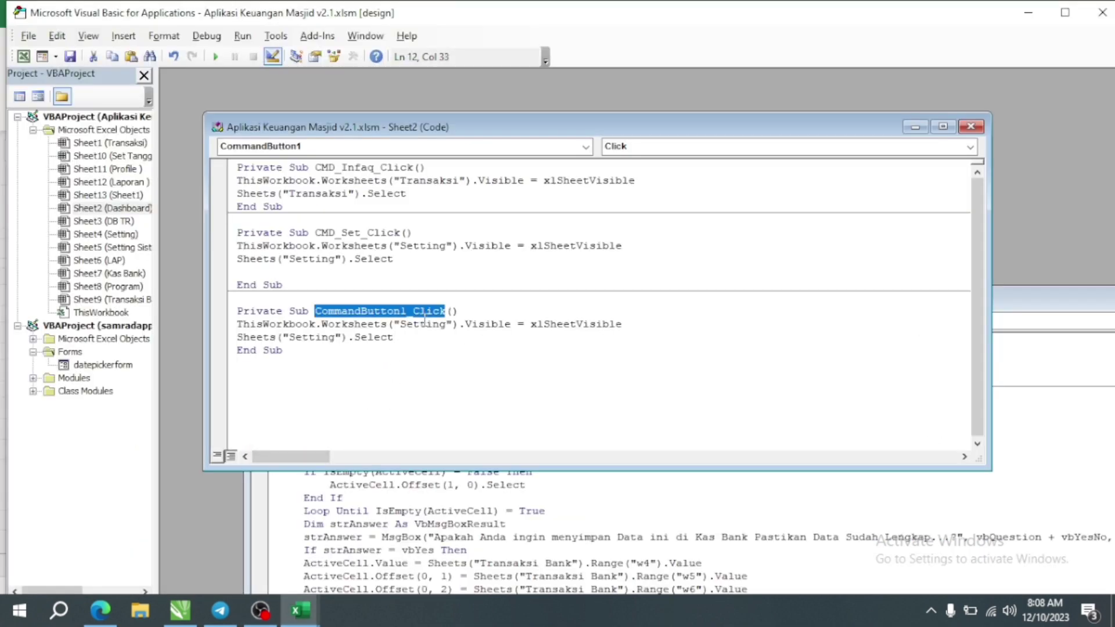
pyautogui.click(423, 323)
pyautogui.doubleClick(422, 325)
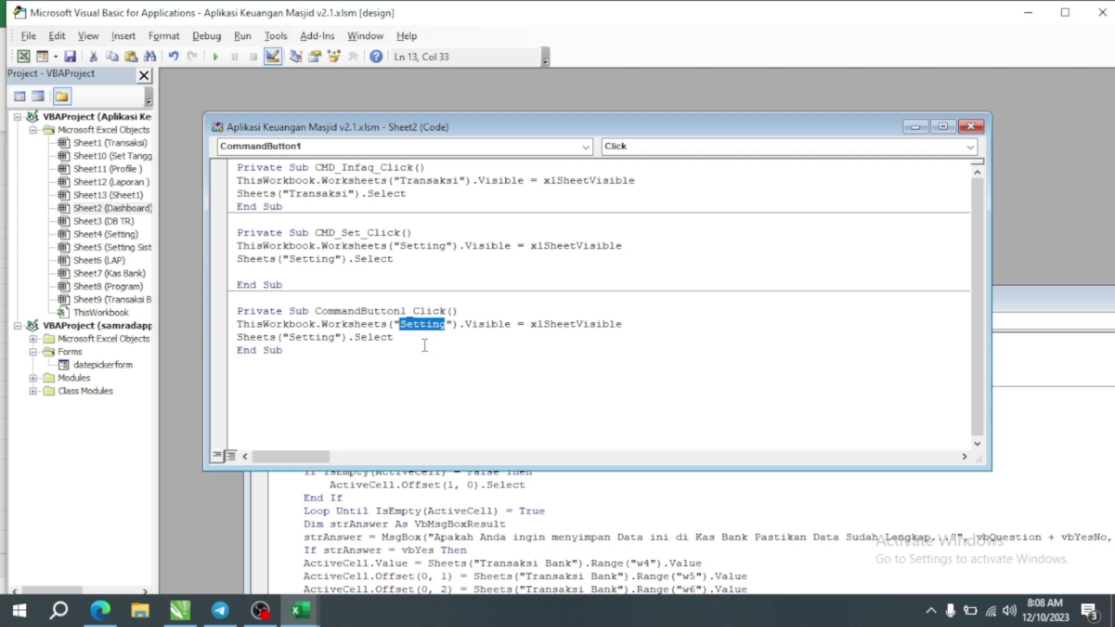
pyautogui.write('Transaksi Bank')
pyautogui.doubleClick(310, 339)
pyautogui.write('Transaksi Bank')
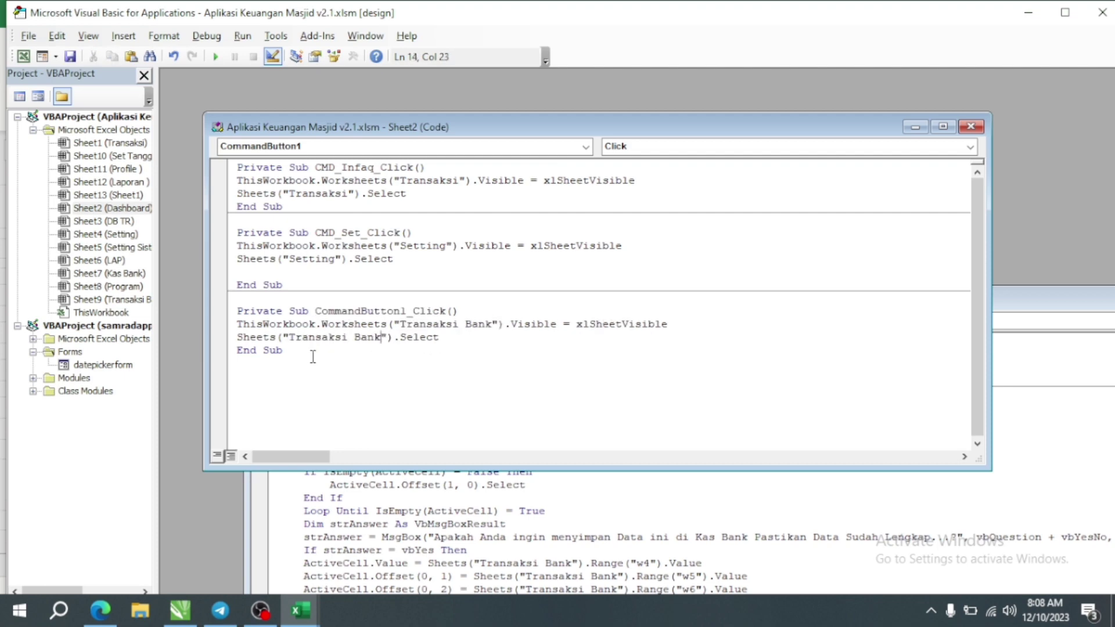
pyautogui.click(419, 400)
# Review the xlSheetVisible statement for the Transaksi Bank sheet in CommandButton1_Click.
pyautogui.moveTo(393, 324); pyautogui.dragTo(577, 324)
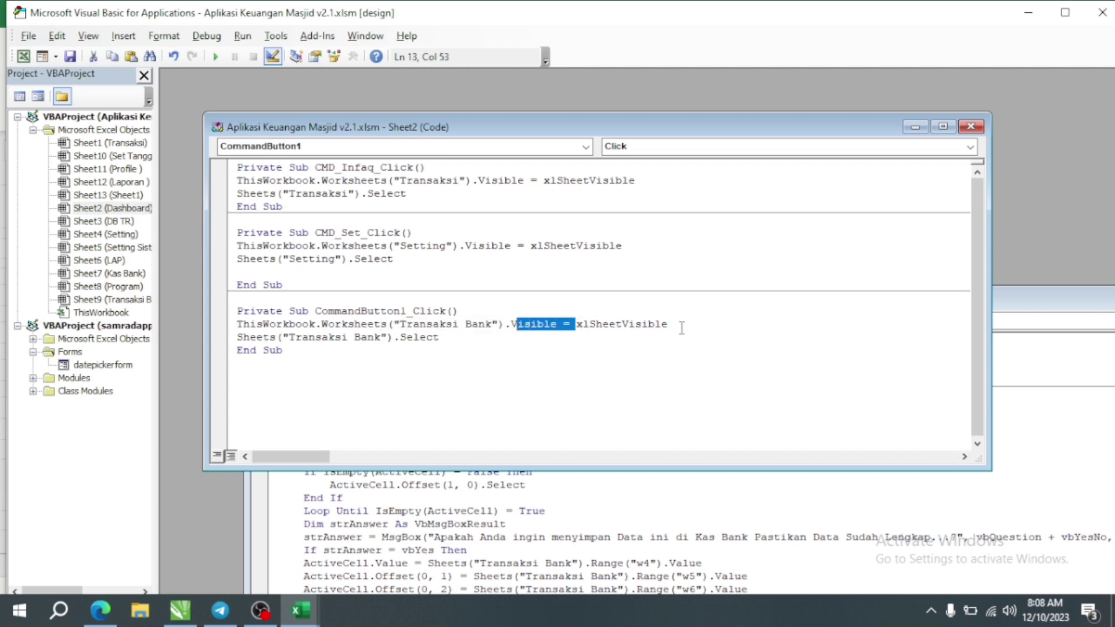
pyautogui.moveTo(682, 328); pyautogui.dragTo(568, 326)
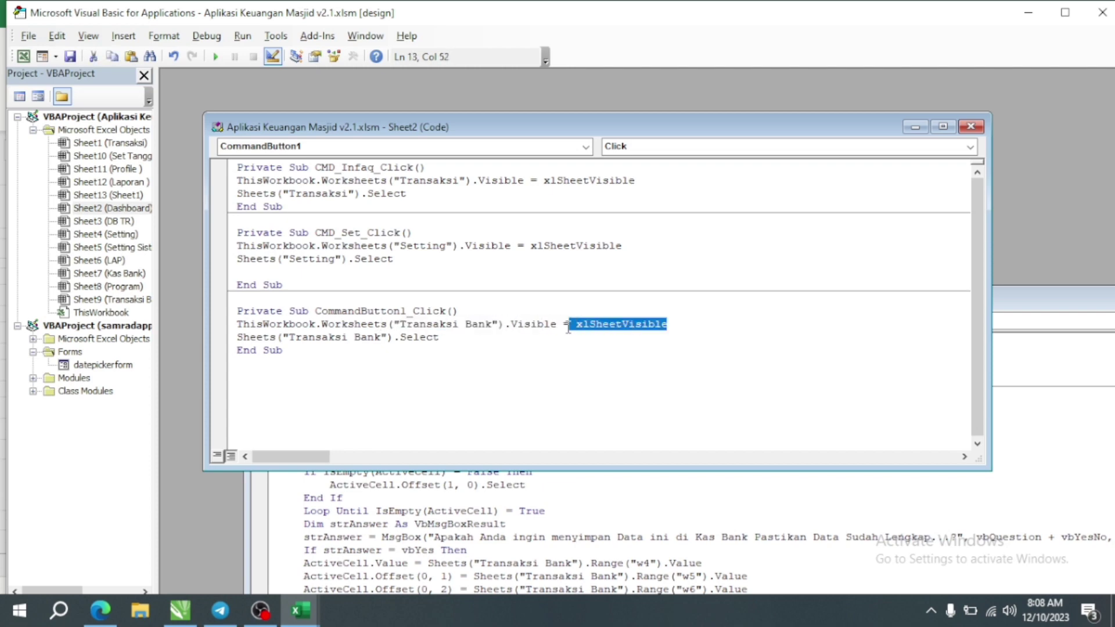
pyautogui.click(360, 400)
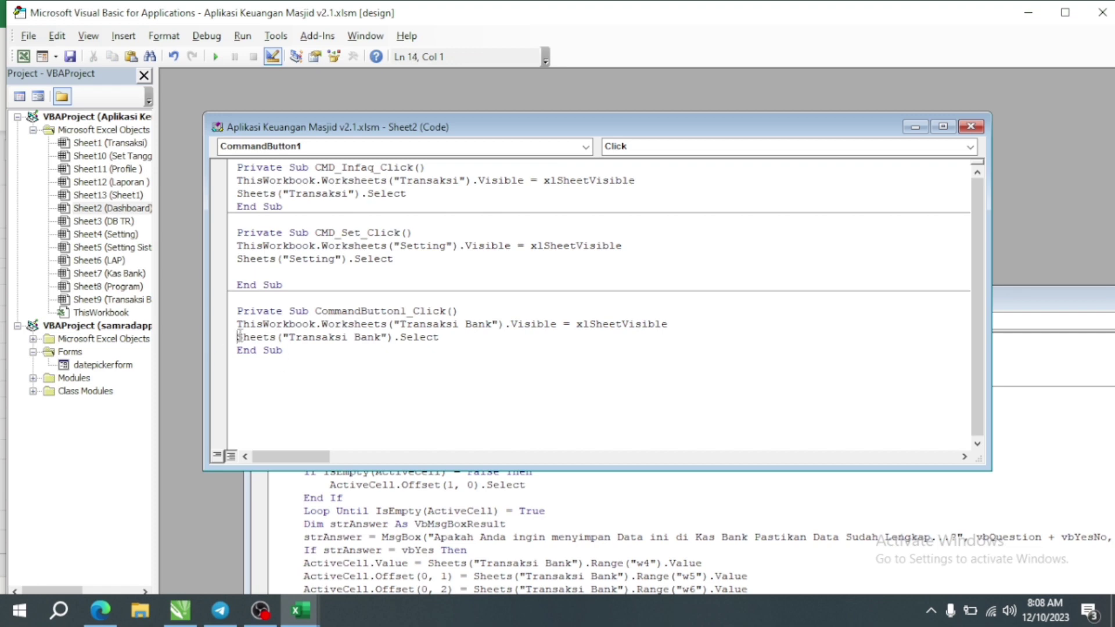
# Review the Select statement for the Transaksi Bank sheet in CommandButton1_Click and switch back to the Excel workbook.
pyautogui.moveTo(238, 335); pyautogui.dragTo(442, 339)
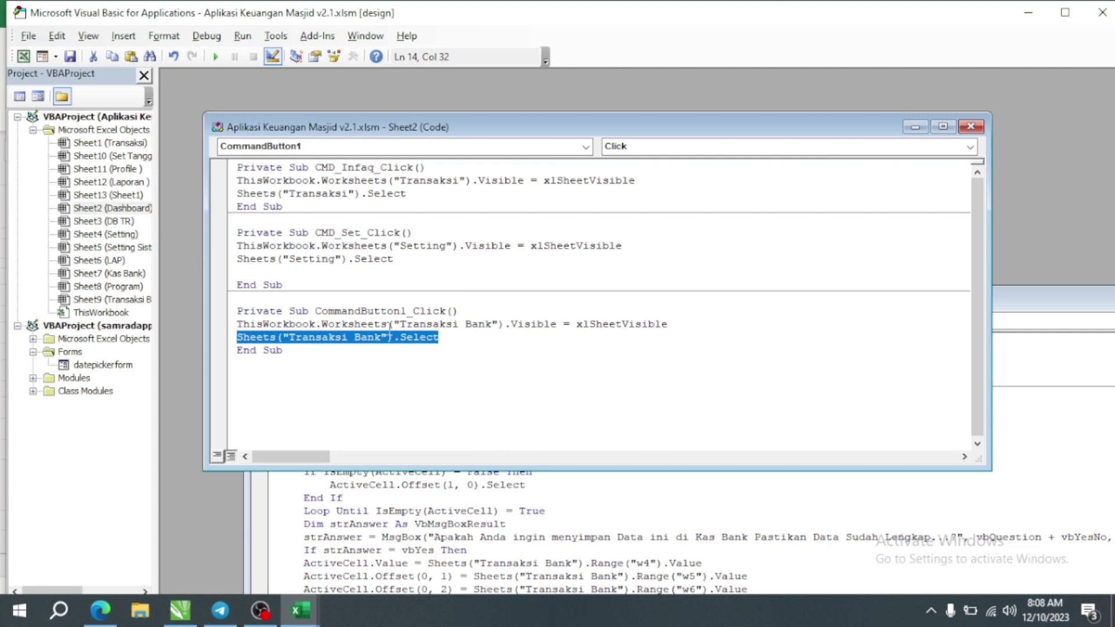
pyautogui.click(429, 342)
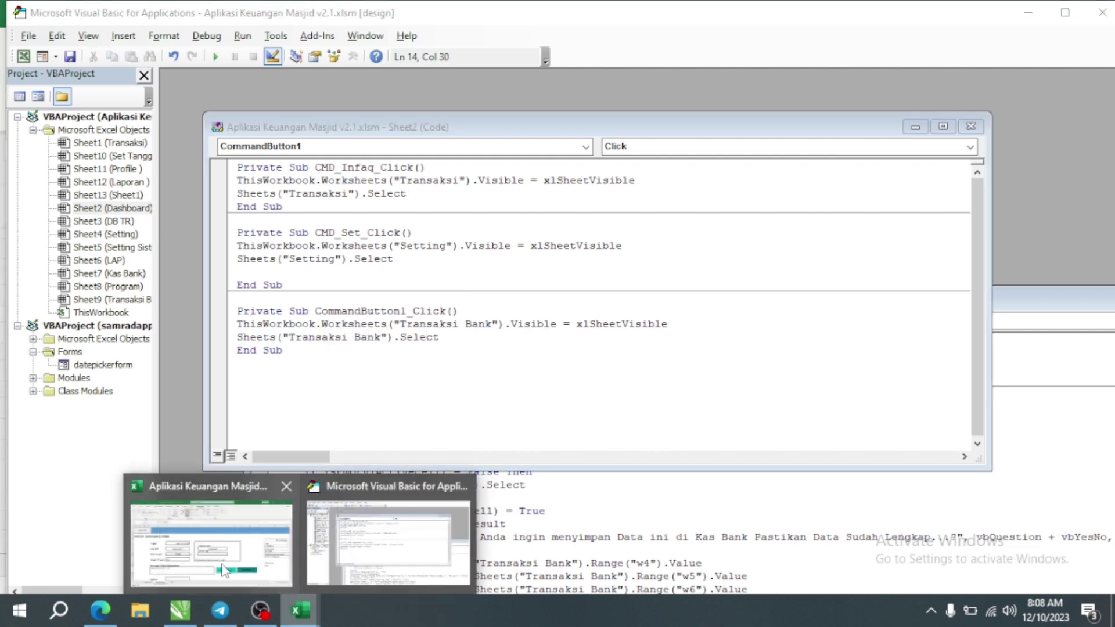
pyautogui.click(218, 528)
pyautogui.click(449, 474)
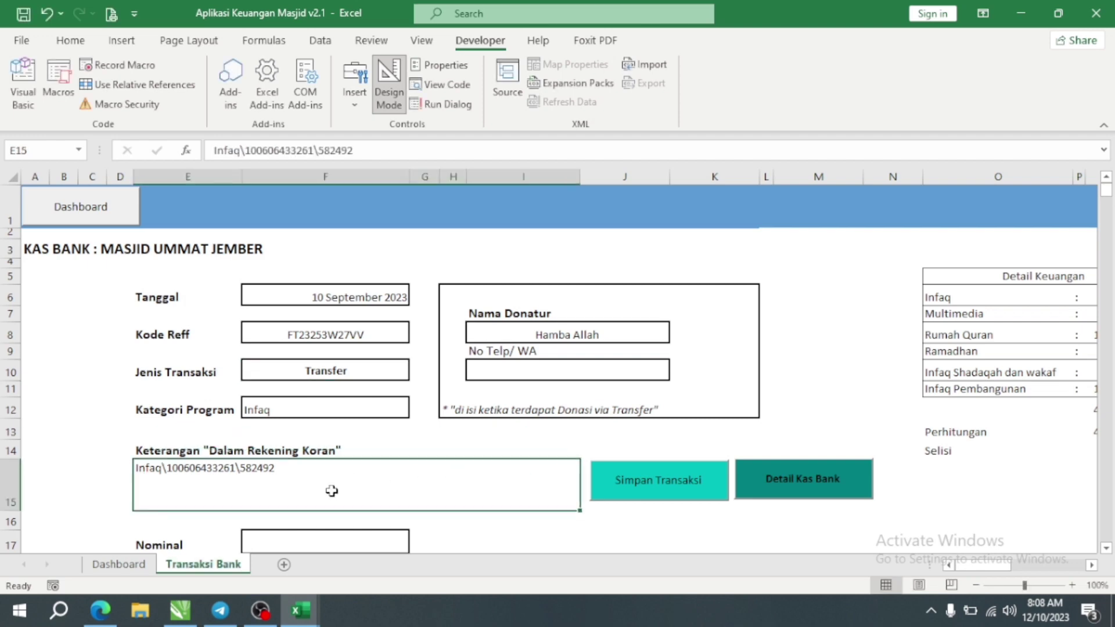
# Turn off design mode, return to the Dashboard and test its Kas Bank button.
pyautogui.click(87, 218)
pyautogui.click(389, 84)
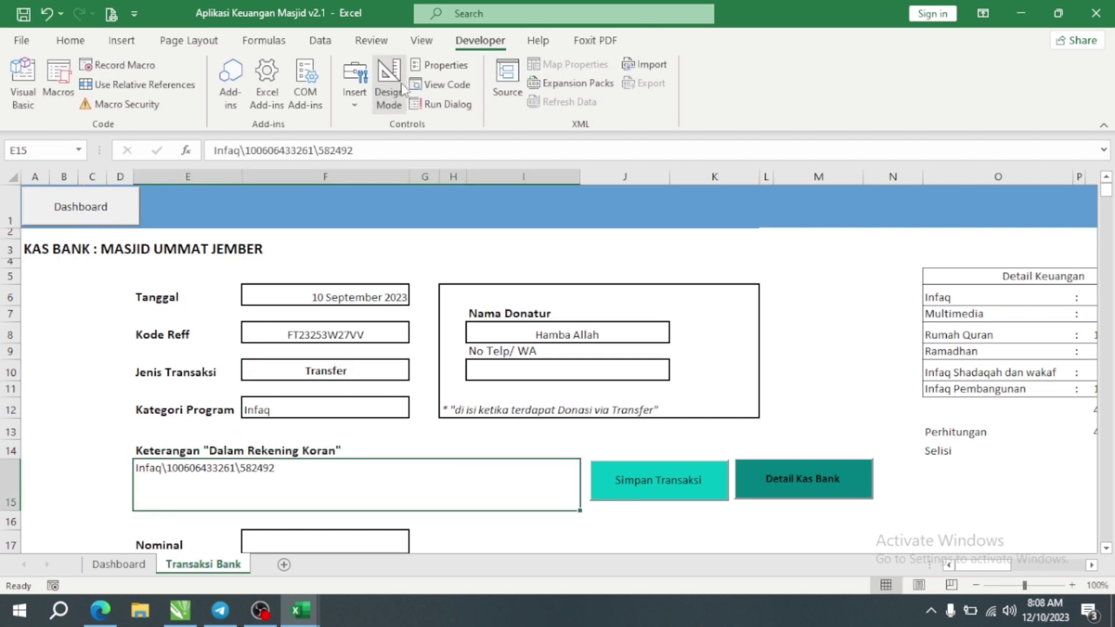
pyautogui.click(87, 216)
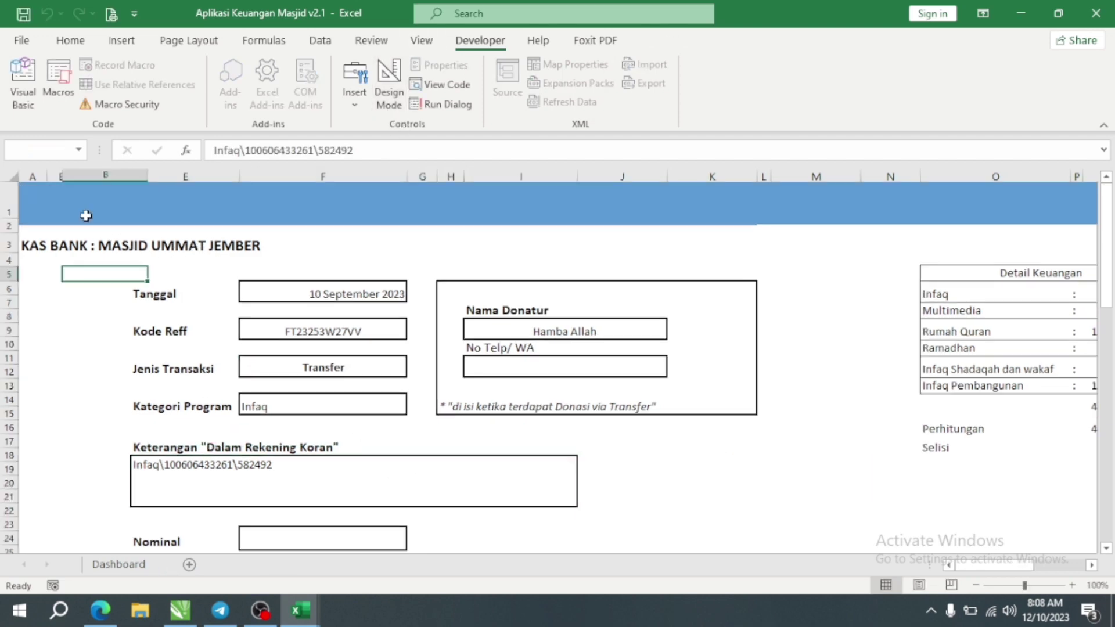
pyautogui.click(100, 376)
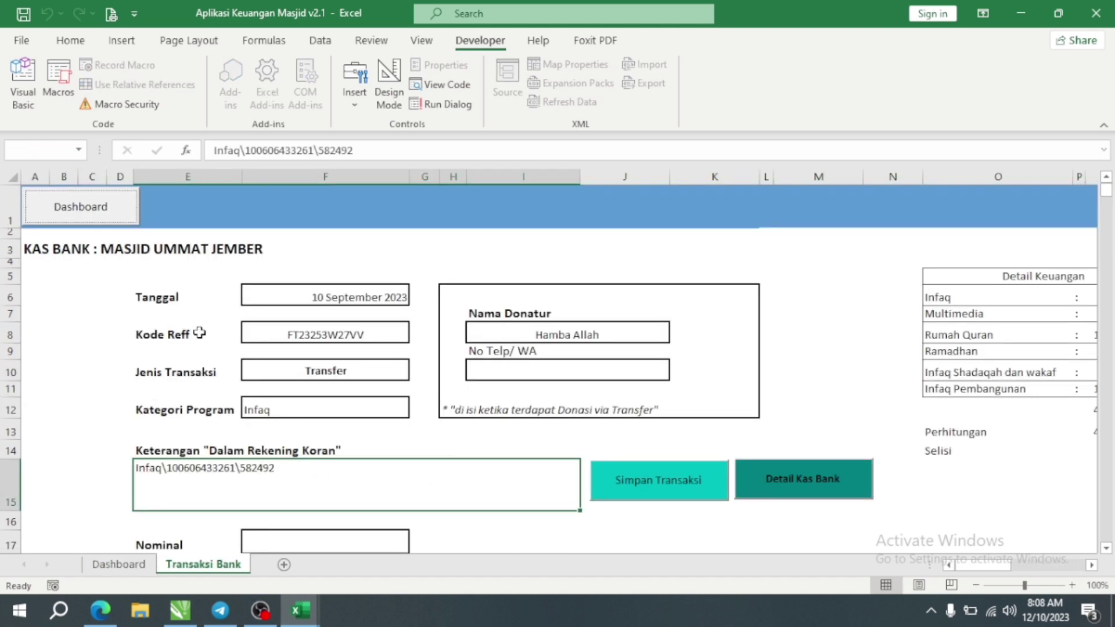
# Examine the Kode Reff field and the available Jenis Transaksi and Kategori Program choices on the Transaksi Bank form.
pyautogui.click(272, 332)
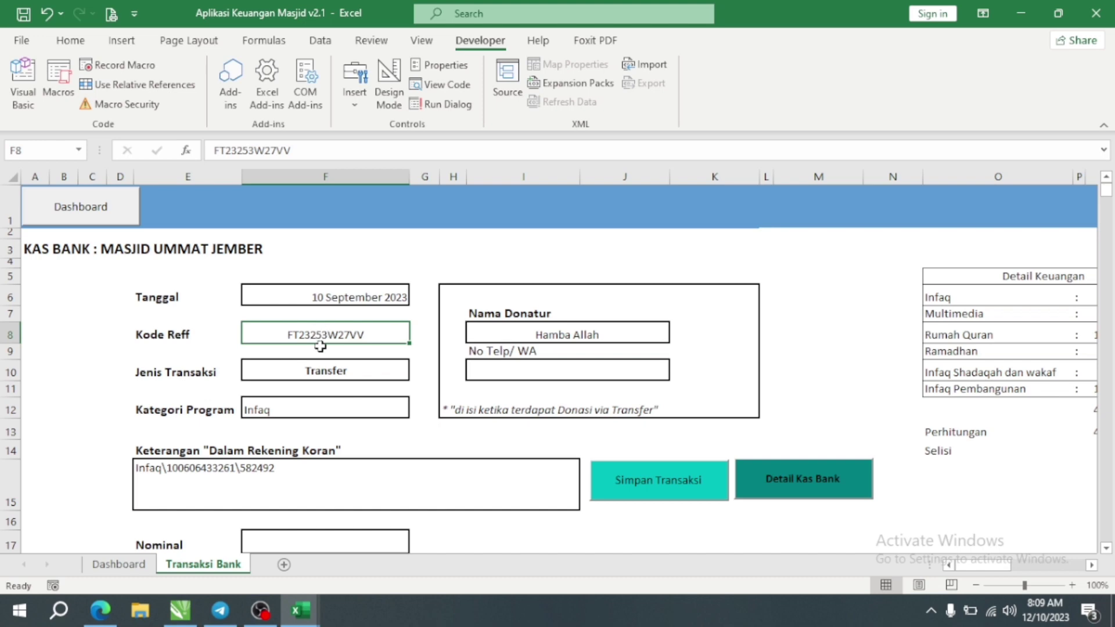
pyautogui.click(405, 373)
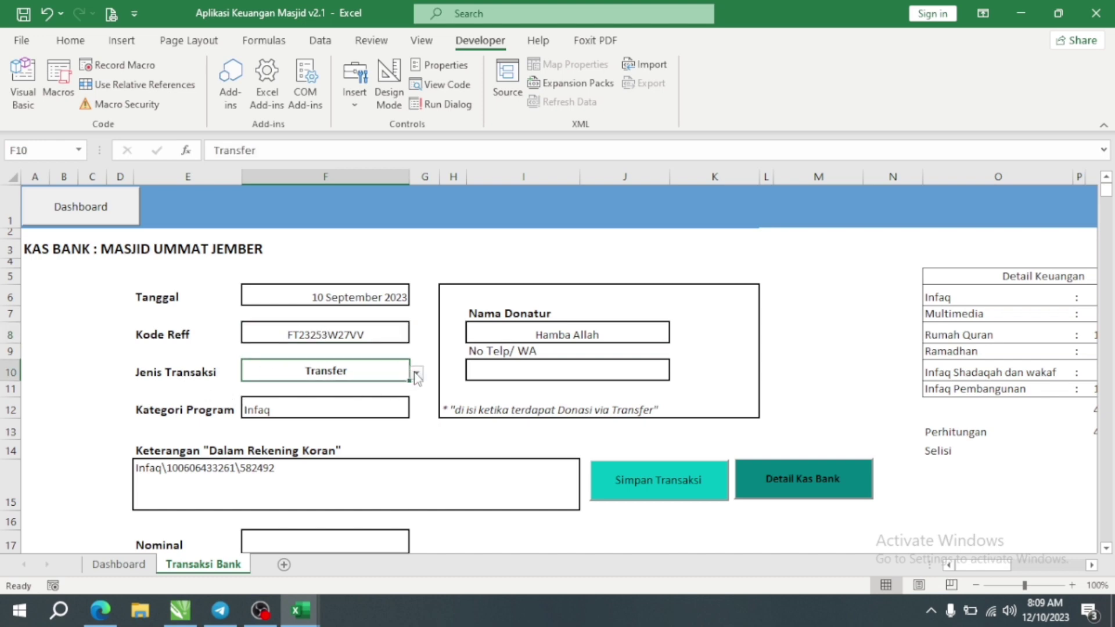
pyautogui.click(416, 372)
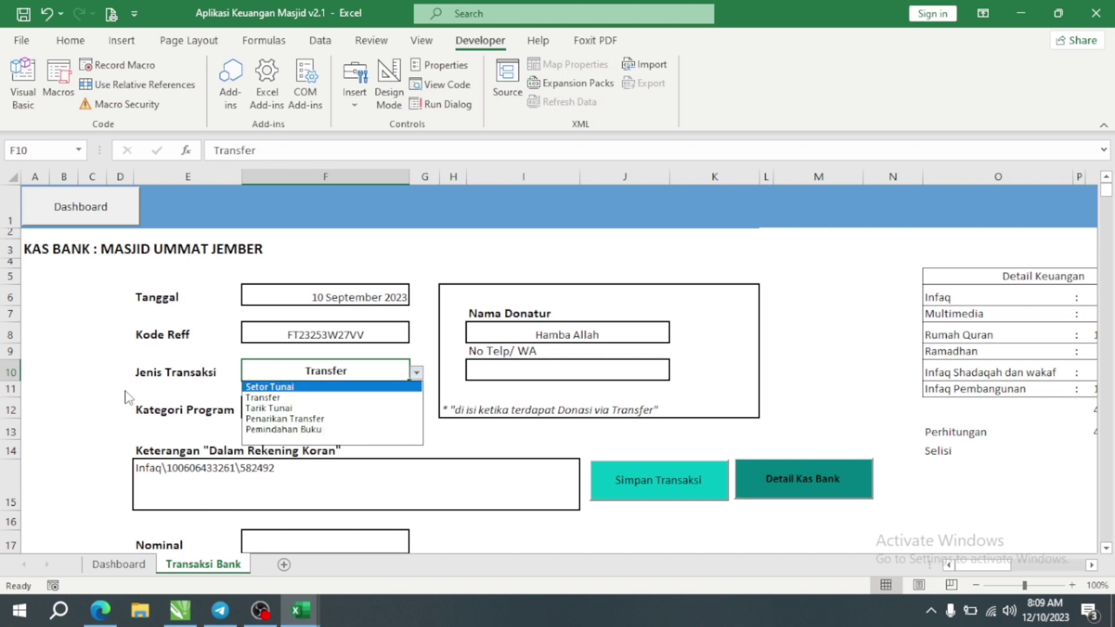
pyautogui.press('Escape')
pyautogui.click(270, 410)
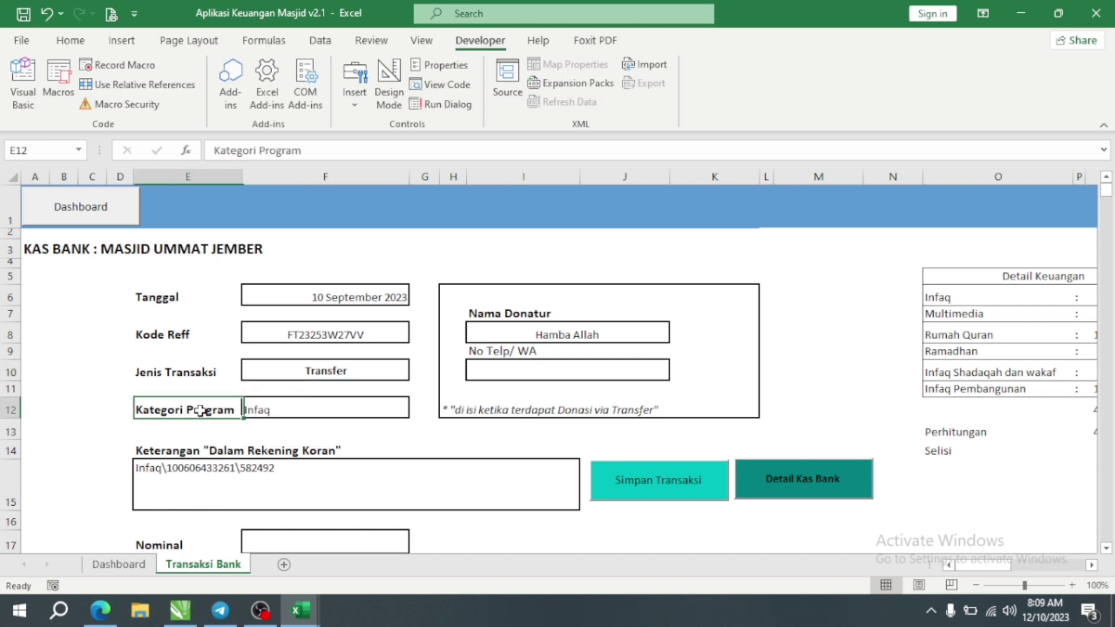
pyautogui.click(417, 411)
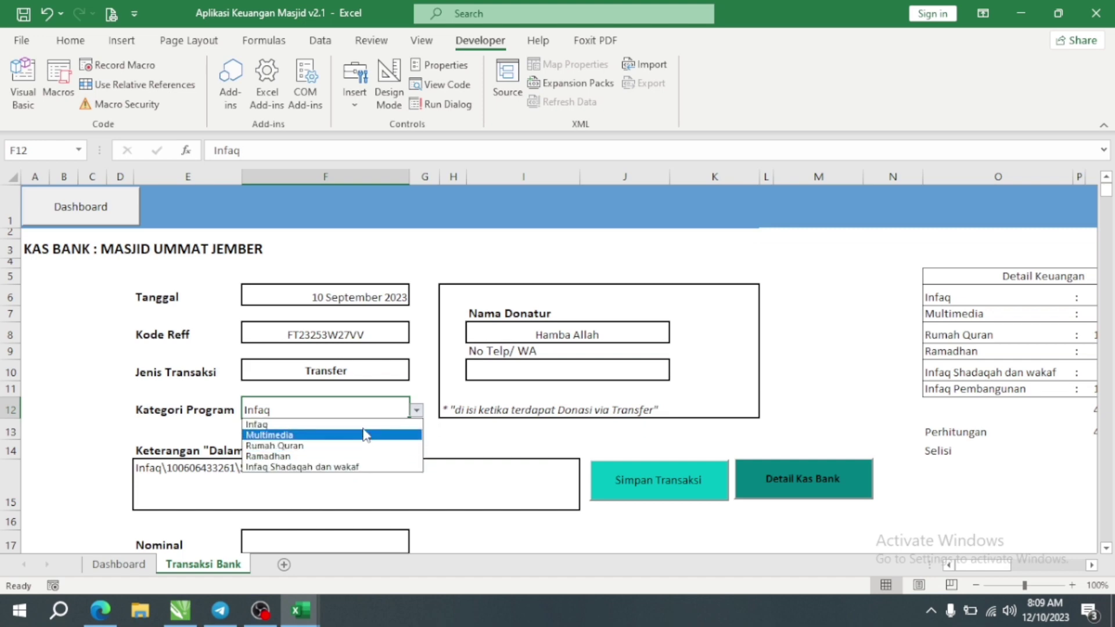
pyautogui.press('Escape')
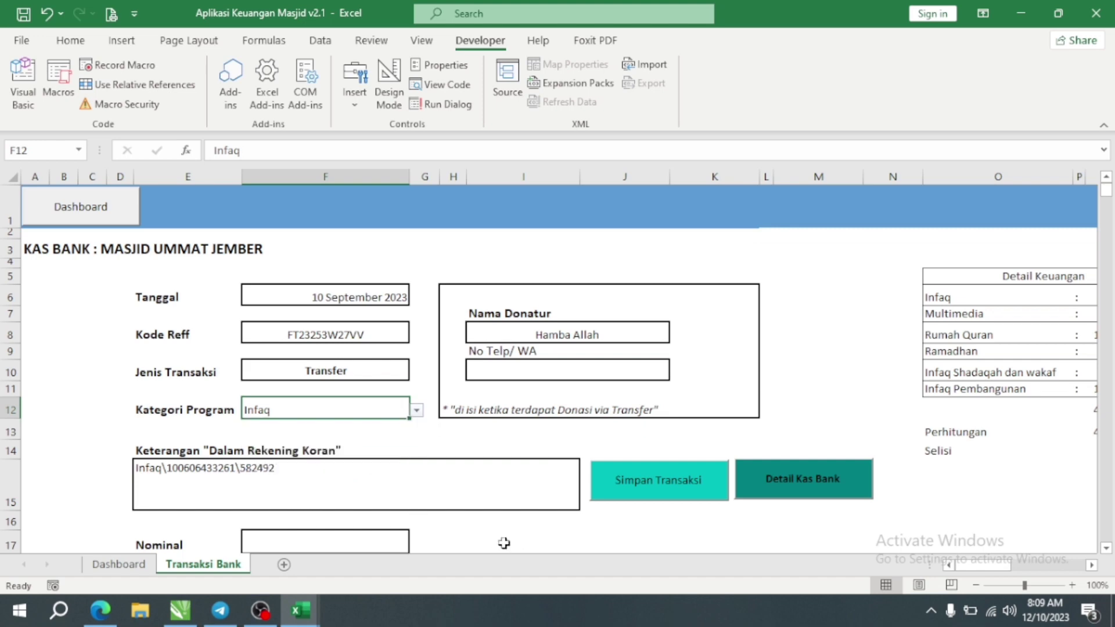
# Open the Setting sheet from the Dashboard and widen the Kategori Program and KAS KELUAR columns of the Kas Bank table.
pyautogui.click(112, 569)
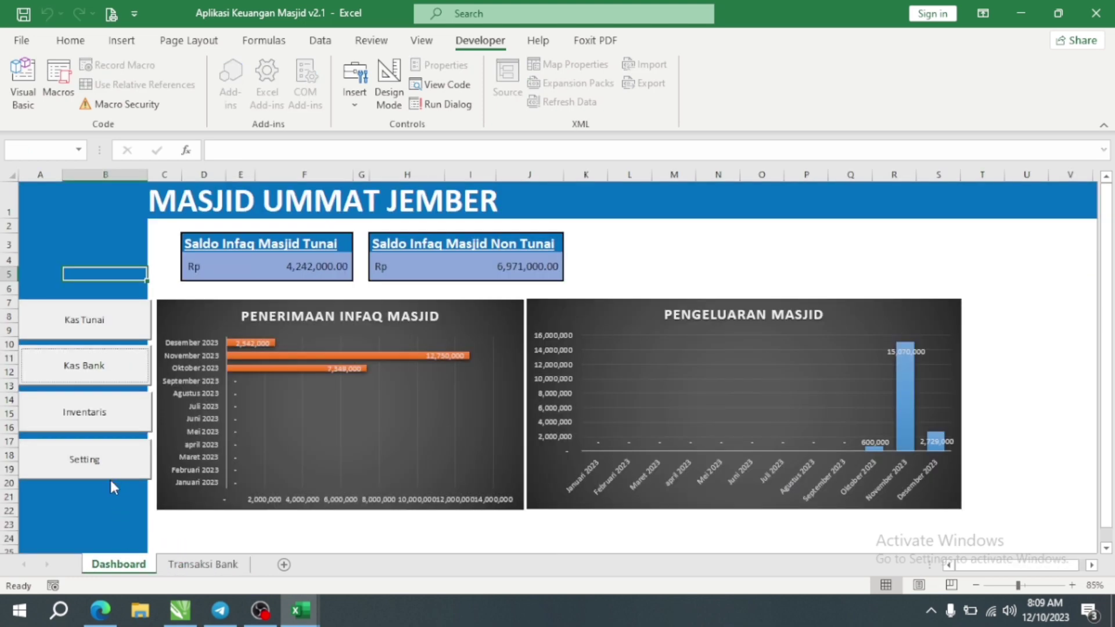
pyautogui.click(99, 464)
pyautogui.click(794, 432)
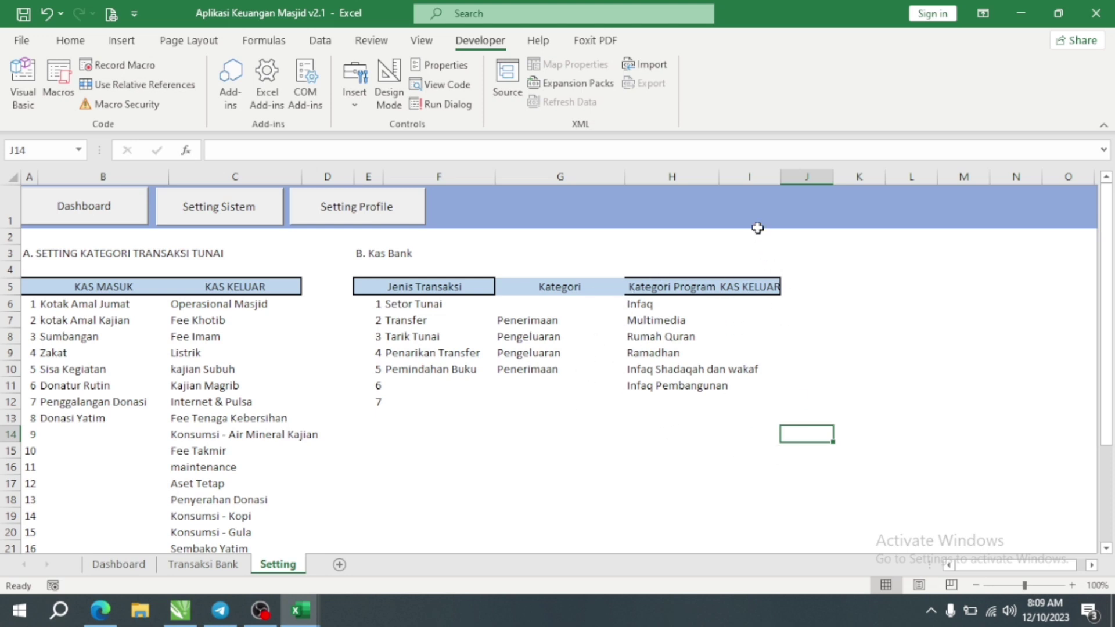
pyautogui.moveTo(780, 176); pyautogui.dragTo(803, 176)
pyautogui.click(821, 341)
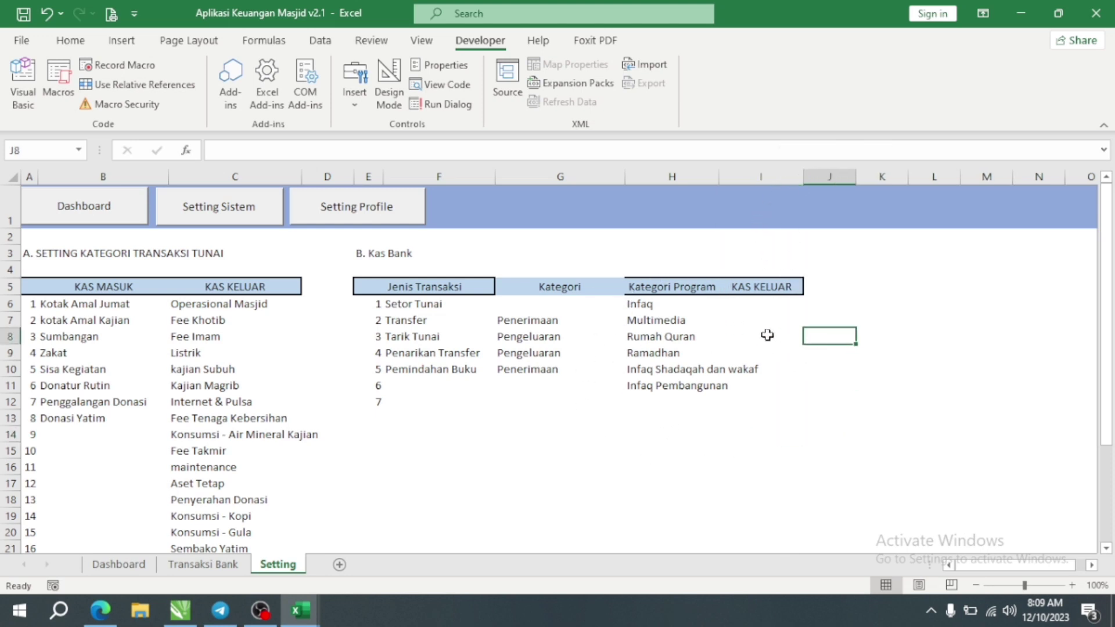
pyautogui.moveTo(717, 177); pyautogui.dragTo(777, 177)
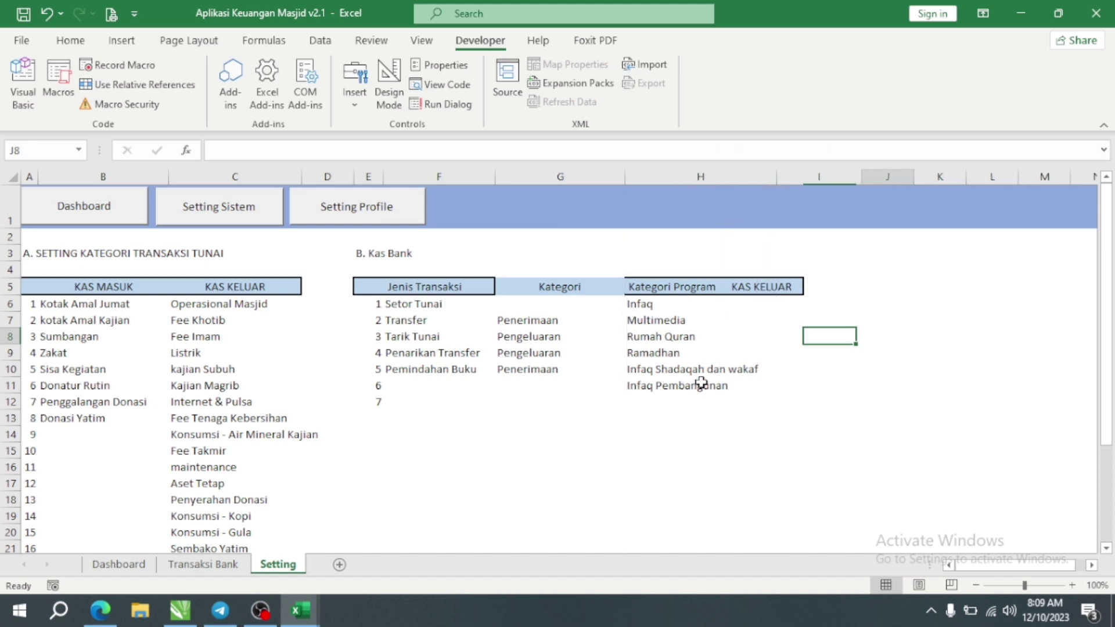
pyautogui.click(700, 450)
pyautogui.click(813, 302)
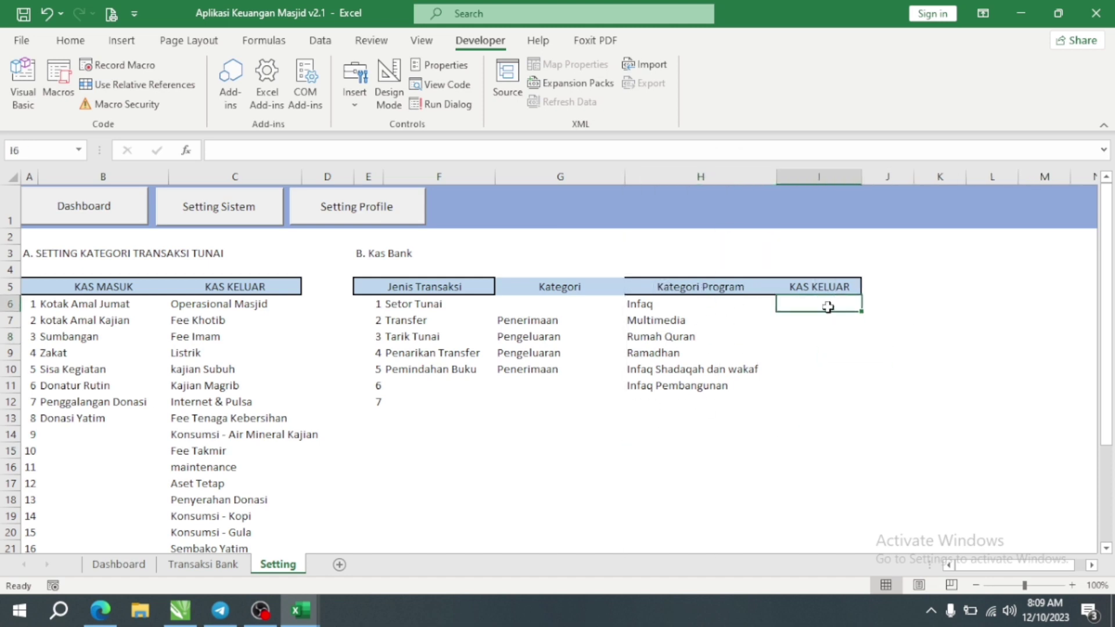
pyautogui.moveTo(863, 176); pyautogui.dragTo(890, 176)
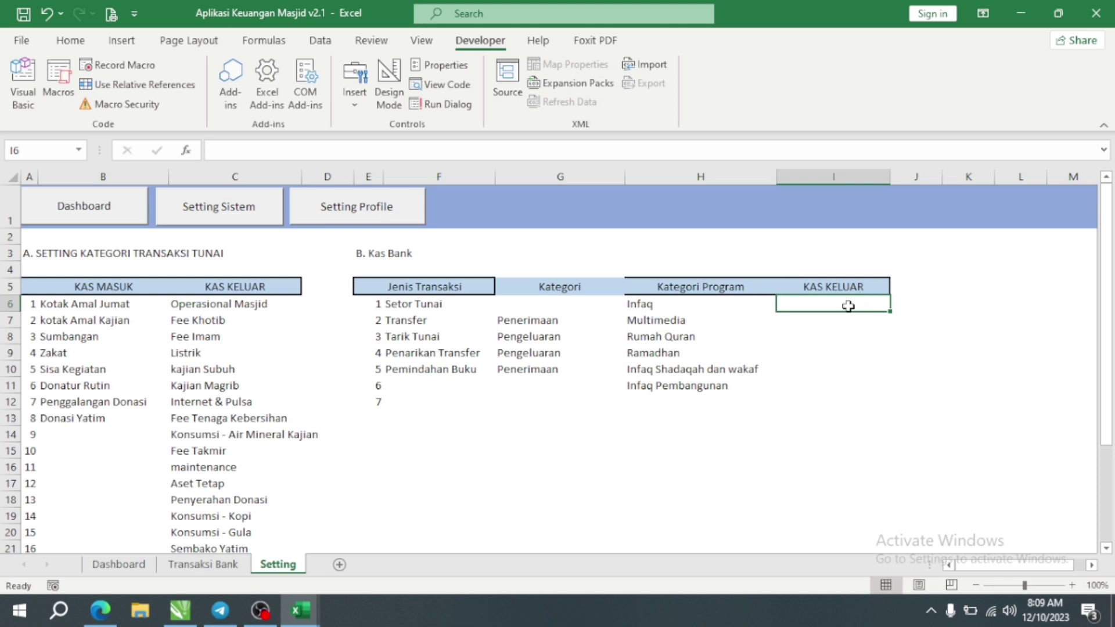
# Review the Kategori Program entries and the KAS KELUAR heading in the Kas Bank settings.
pyautogui.click(680, 305)
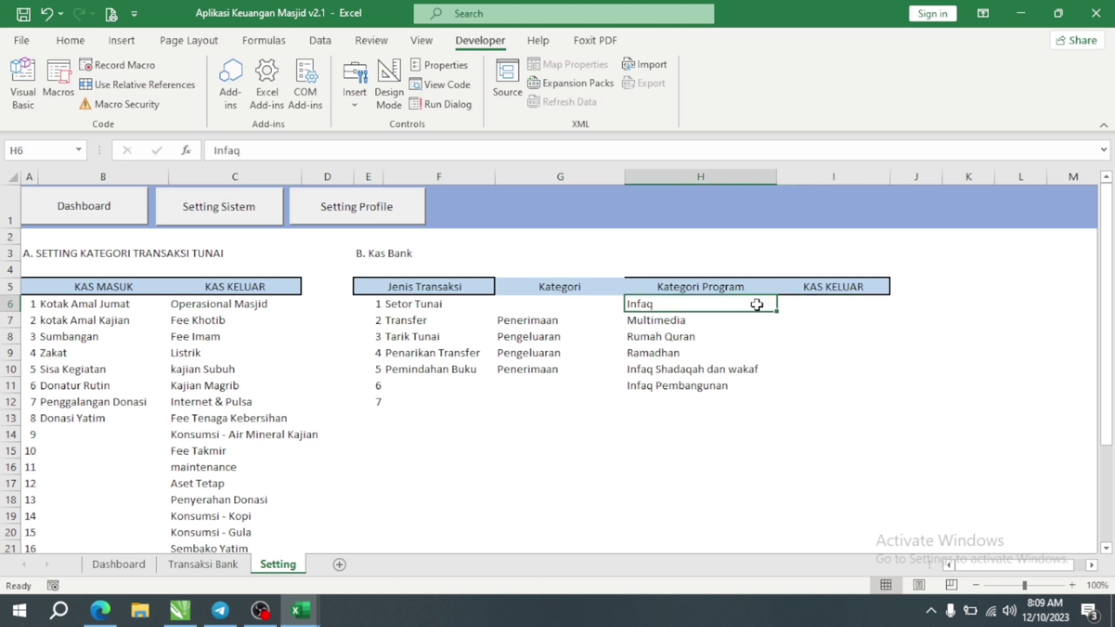
pyautogui.click(848, 287)
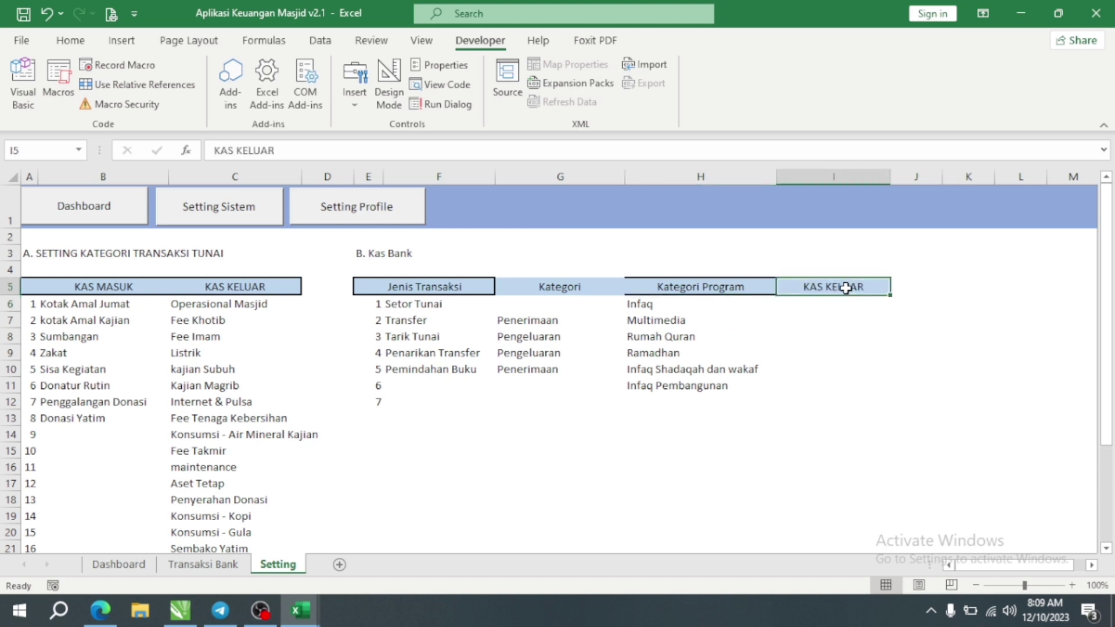
pyautogui.click(671, 307)
pyautogui.click(646, 321)
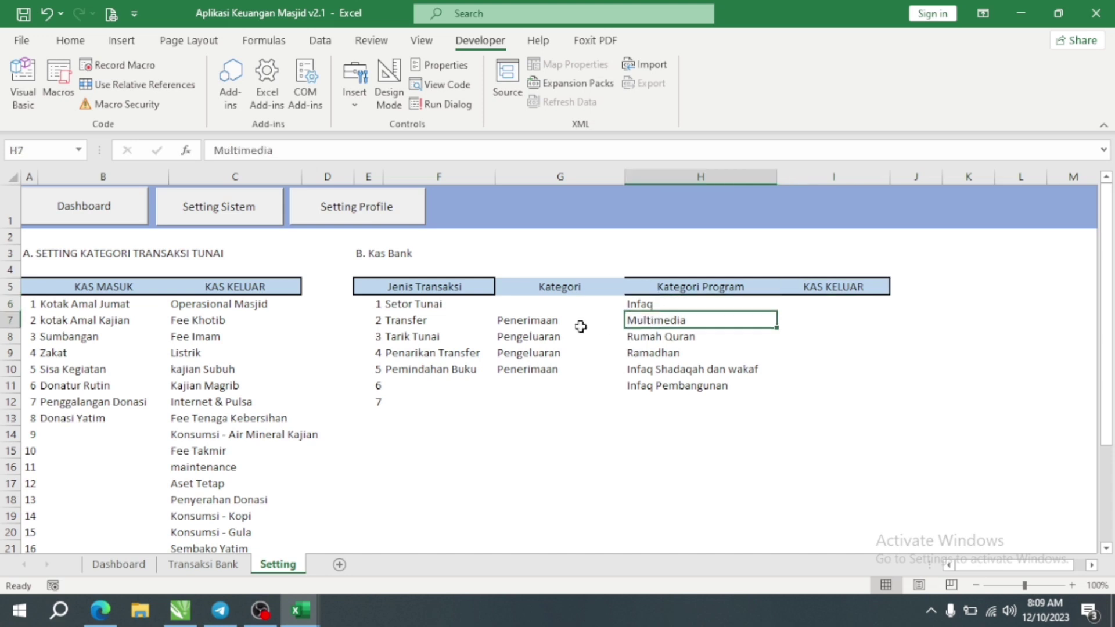
pyautogui.click(672, 336)
pyautogui.click(669, 414)
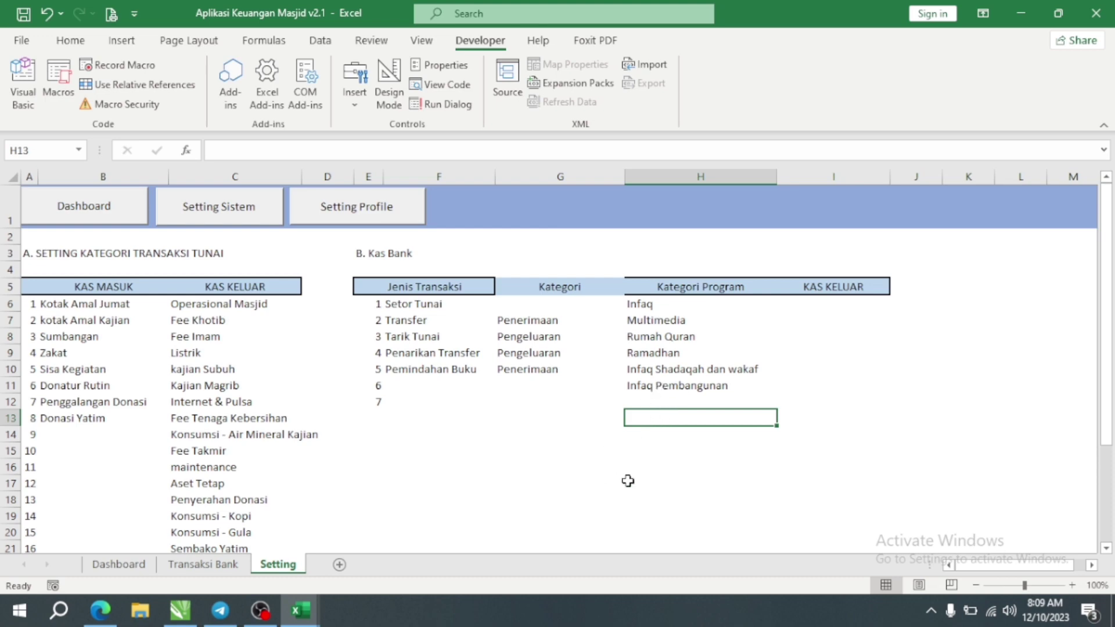
# Go back to the Transaksi Bank sheet and examine the Nama Donatur, No Telp/ WA and Nominal fields.
pyautogui.click(202, 564)
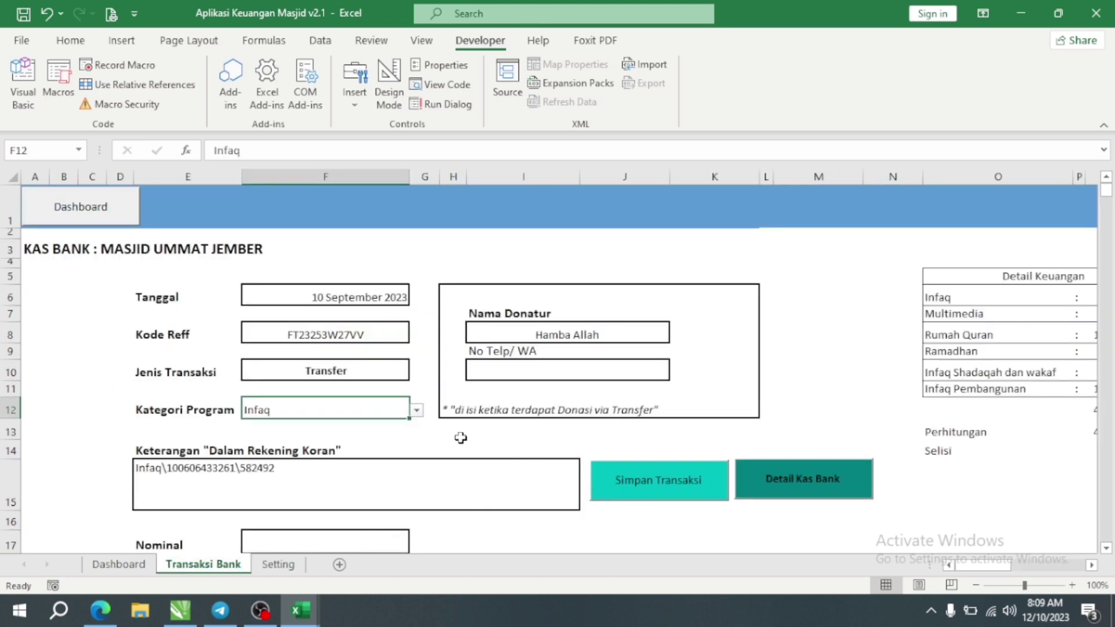
pyautogui.click(493, 329)
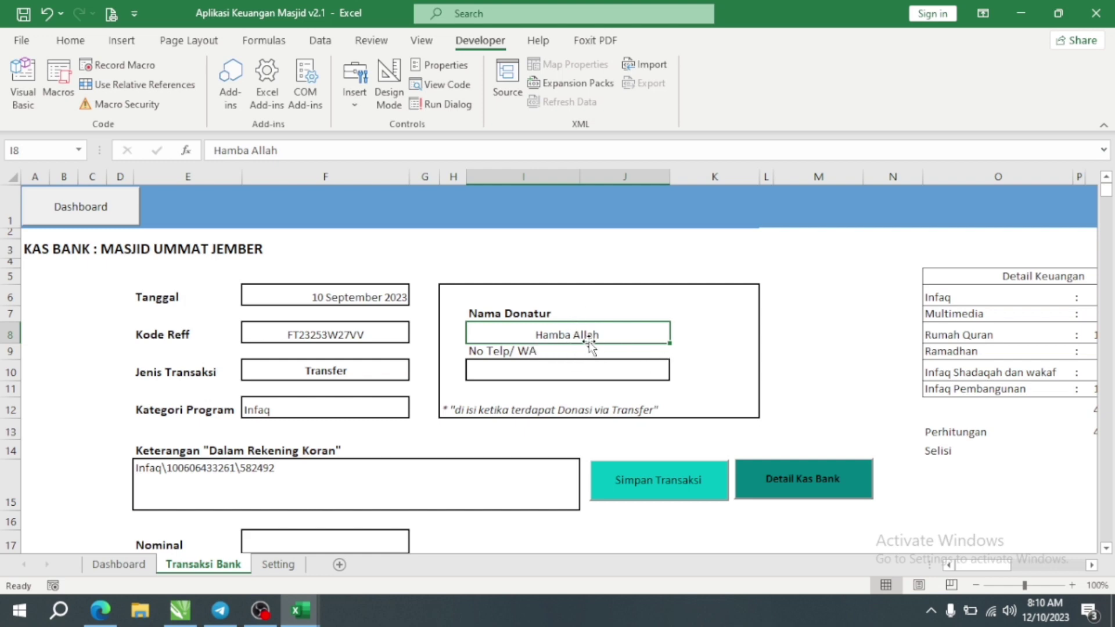
pyautogui.click(578, 378)
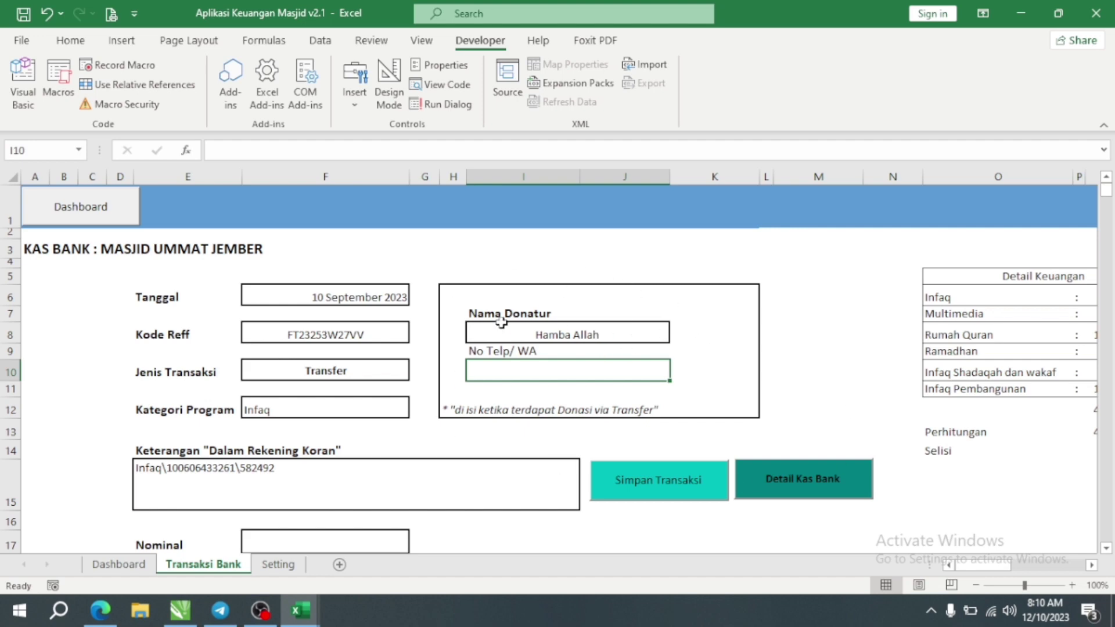
pyautogui.scroll(-2, 598, 328)
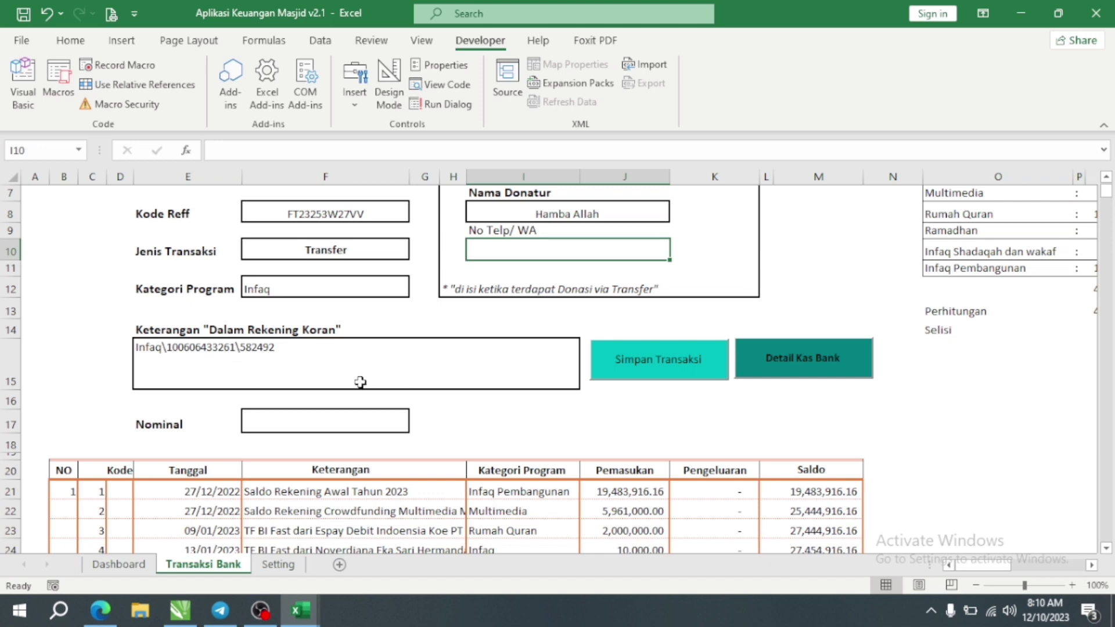
# Open the Detail Kas Bank records and review the recorded bank transactions and their D/K column.
pyautogui.click(823, 373)
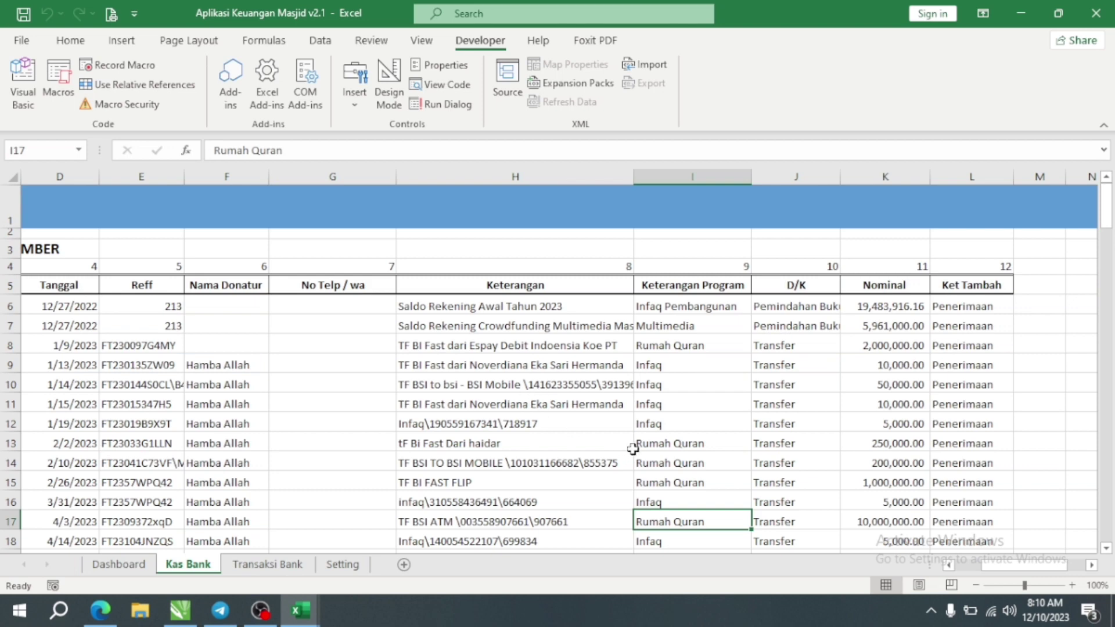
pyautogui.scroll(-3, 632, 449)
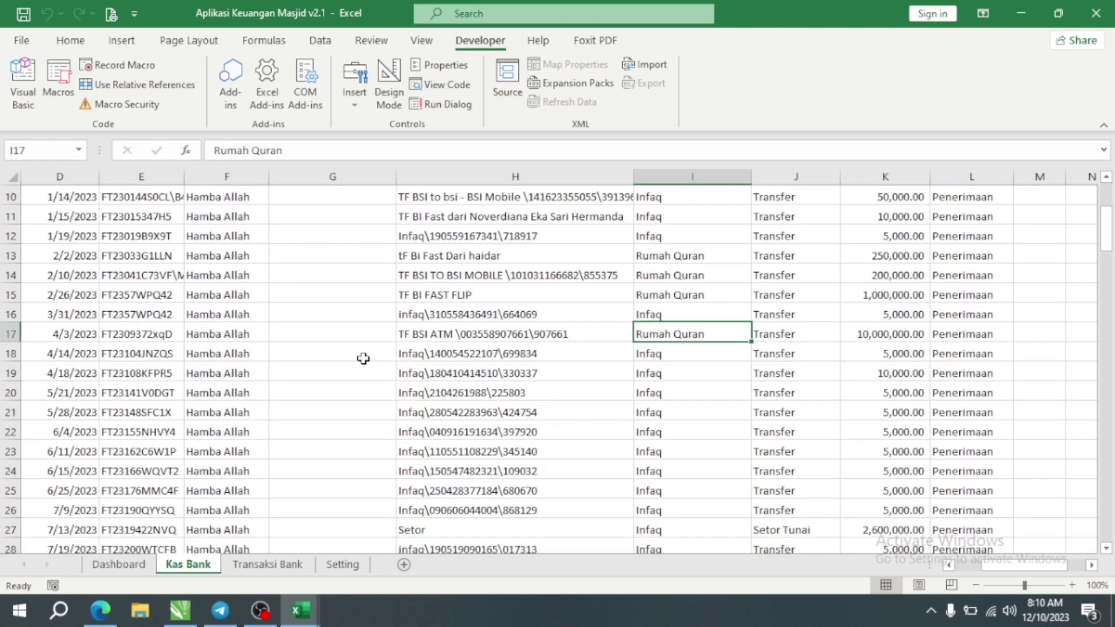
pyautogui.scroll(3, 480, 450)
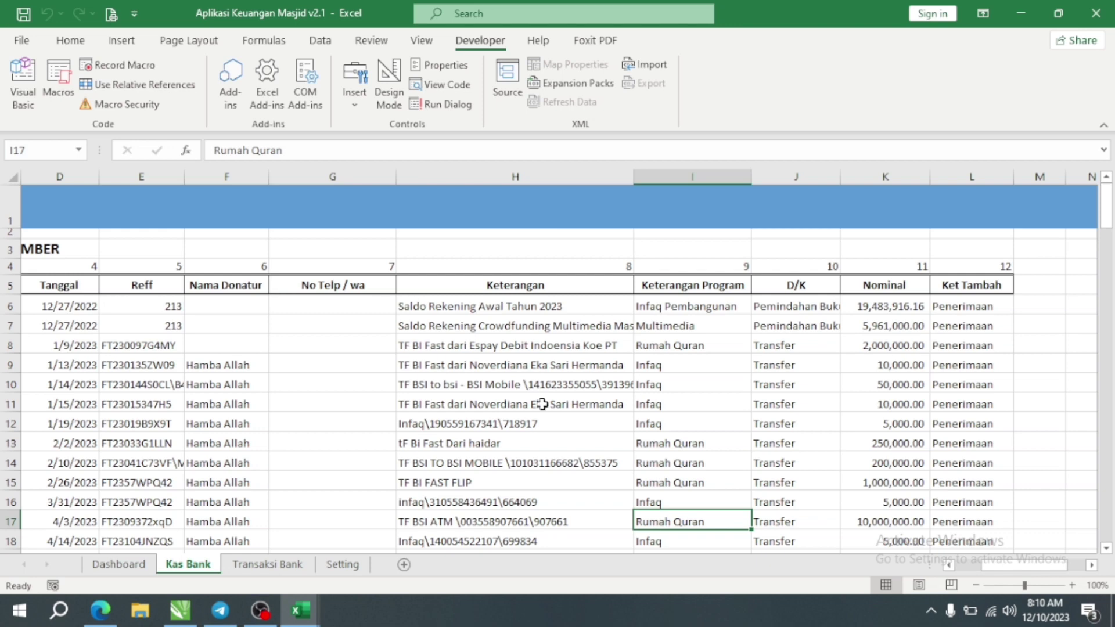
pyautogui.click(790, 315)
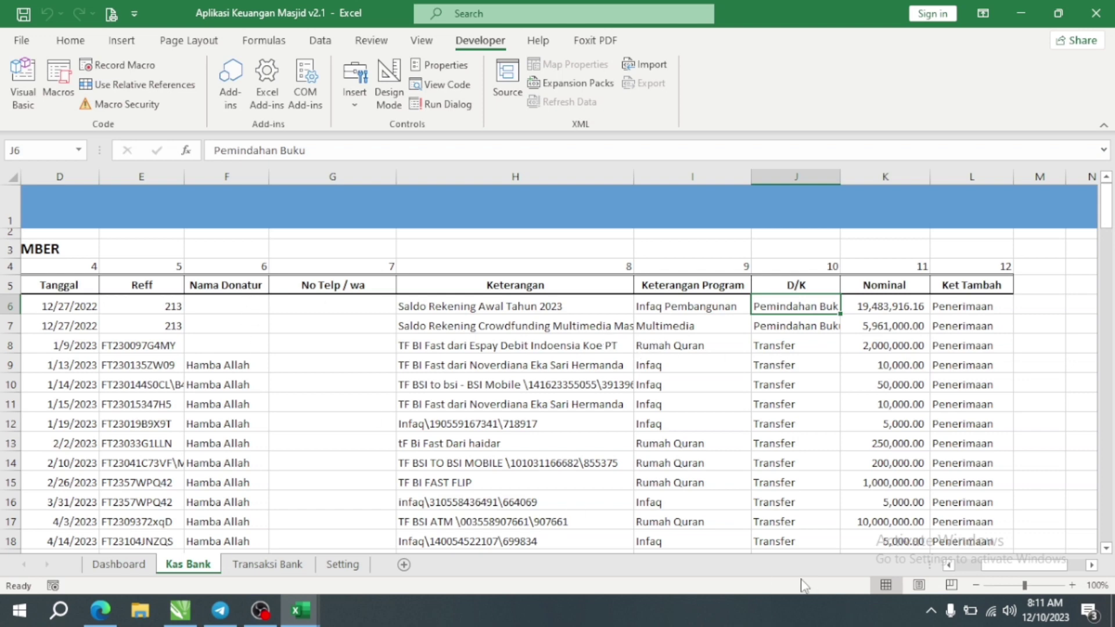
# Return from the Kas Bank sheet to the Dashboard and open the Transaksi Bank sheet with the Kas Bank button.
pyautogui.moveTo(978, 567); pyautogui.dragTo(952, 568)
pyautogui.click(95, 200)
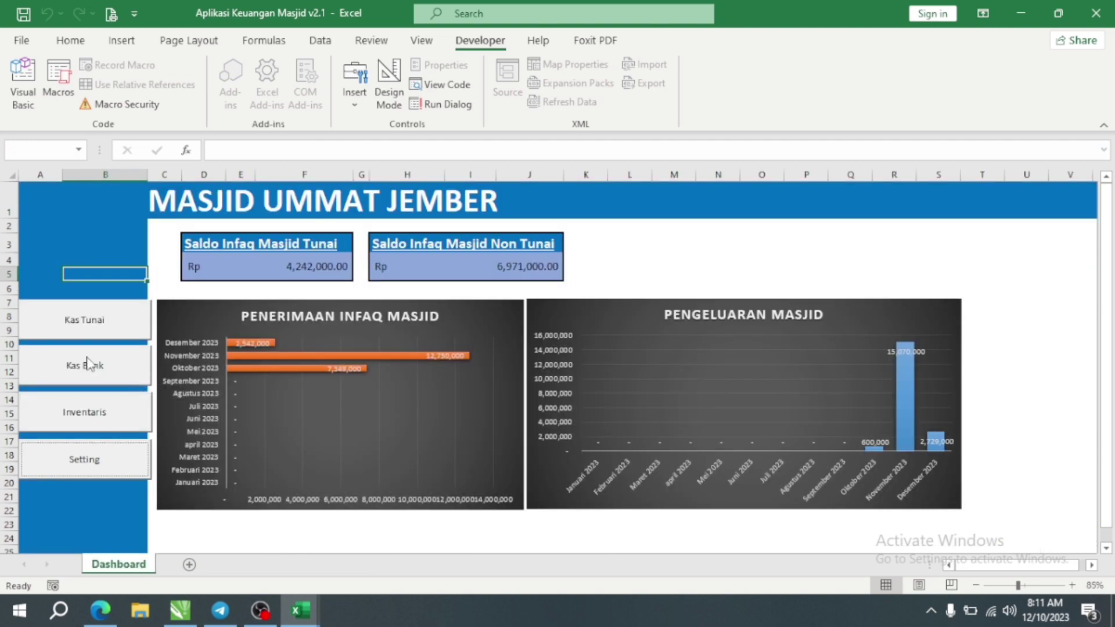
pyautogui.click(90, 366)
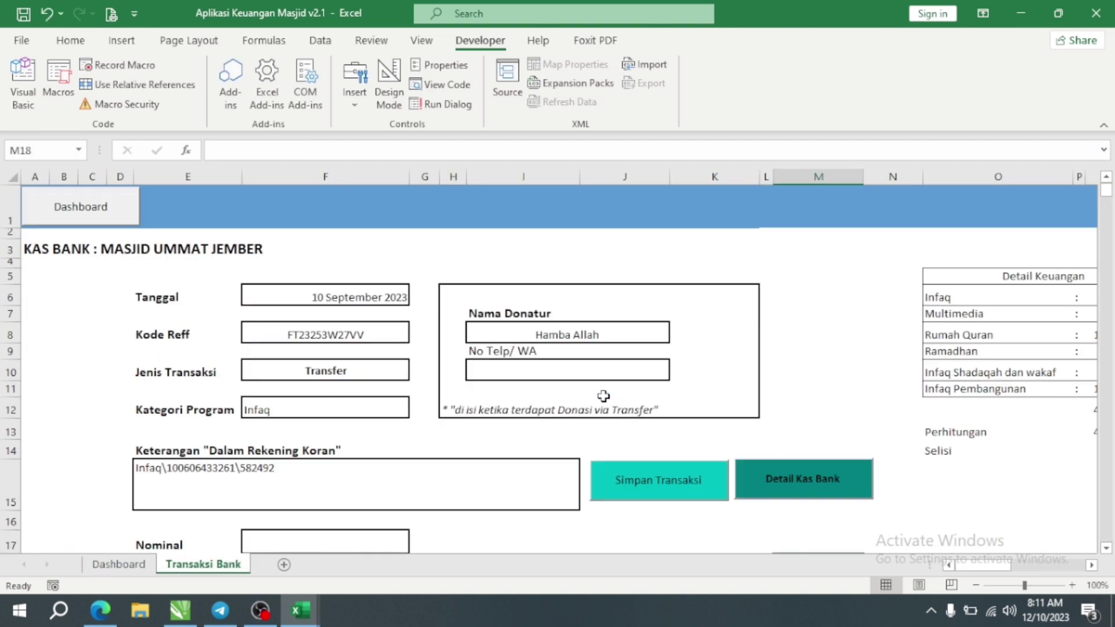
# Look over the Nominal field and the transaction table below the Transaksi Bank form.
pyautogui.scroll(4, 521, 362)
pyautogui.scroll(-1, 323, 407)
pyautogui.click(273, 465)
pyautogui.scroll(-3, 492, 463)
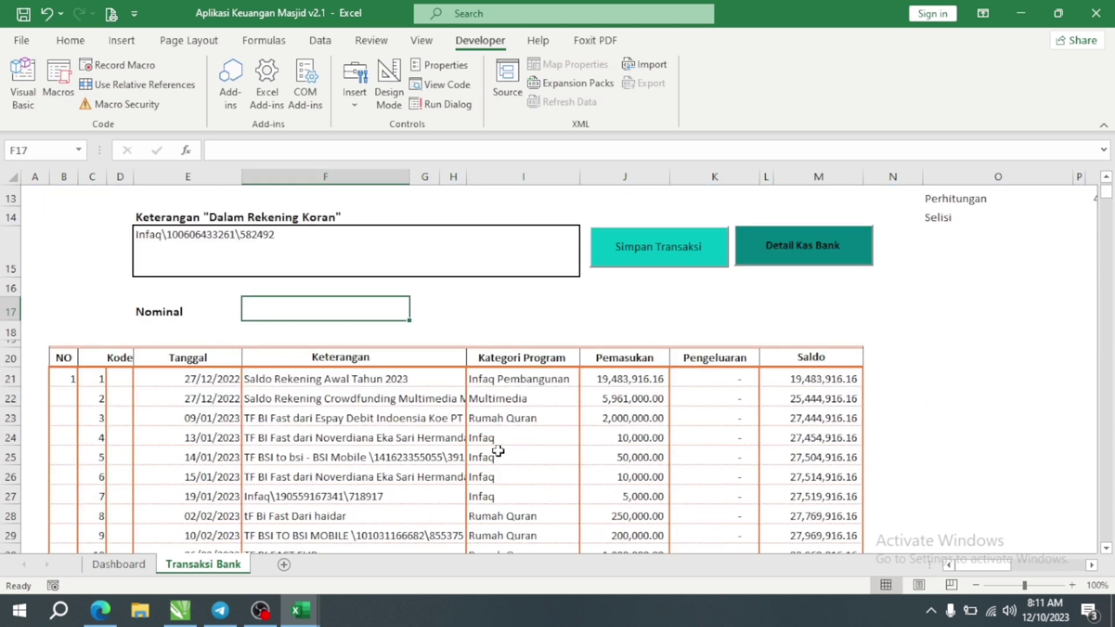
pyautogui.scroll(-1, 494, 435)
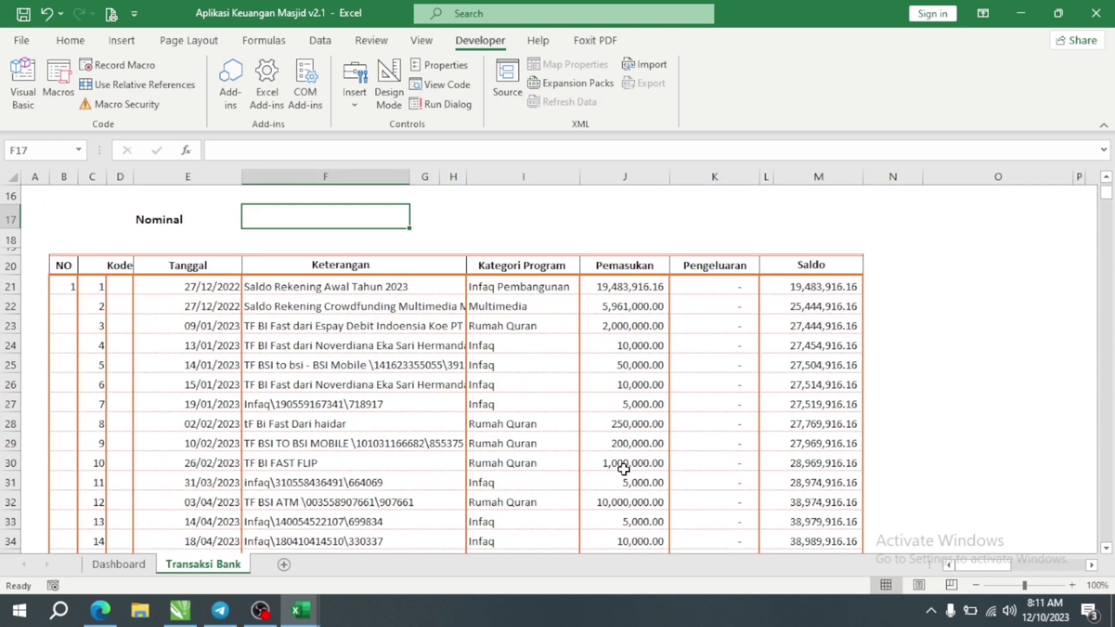
pyautogui.scroll(5, 308, 309)
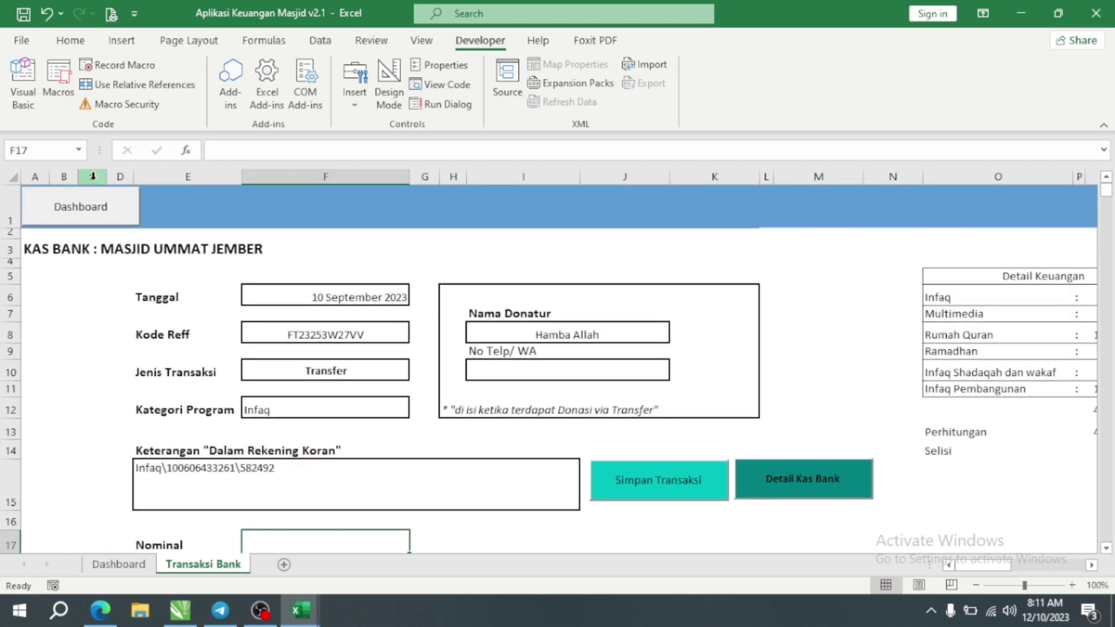
# Rewrite the condition of the NO formula in cell B22 so that it tests whether E22 is blank.
pyautogui.moveTo(92, 177); pyautogui.dragTo(120, 176)
pyautogui.scroll(-4, 221, 463)
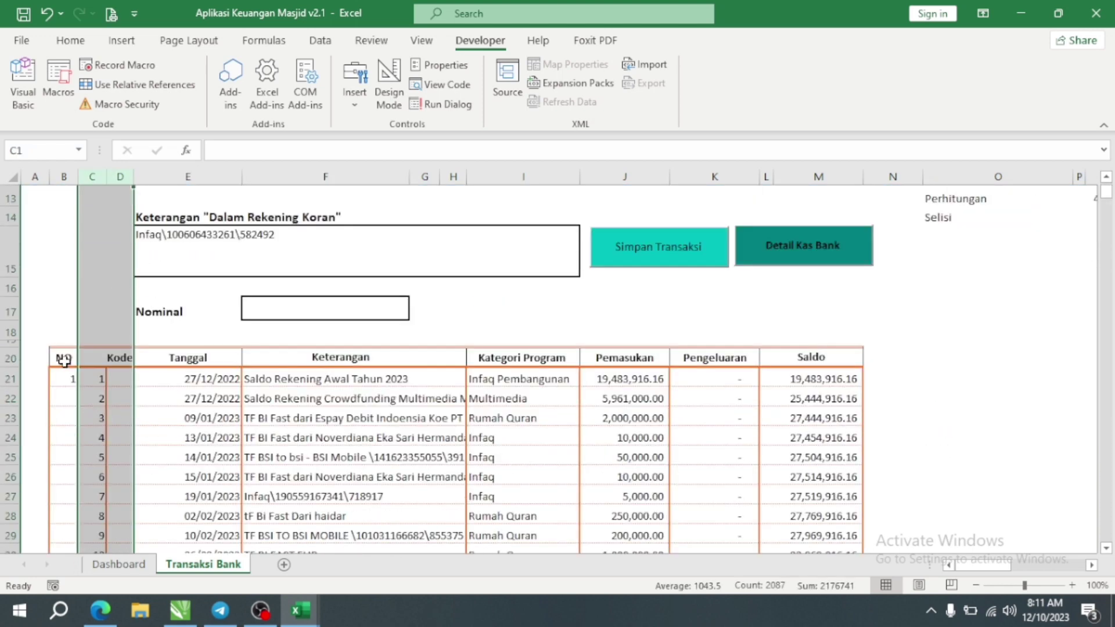
pyautogui.click(69, 376)
pyautogui.click(66, 397)
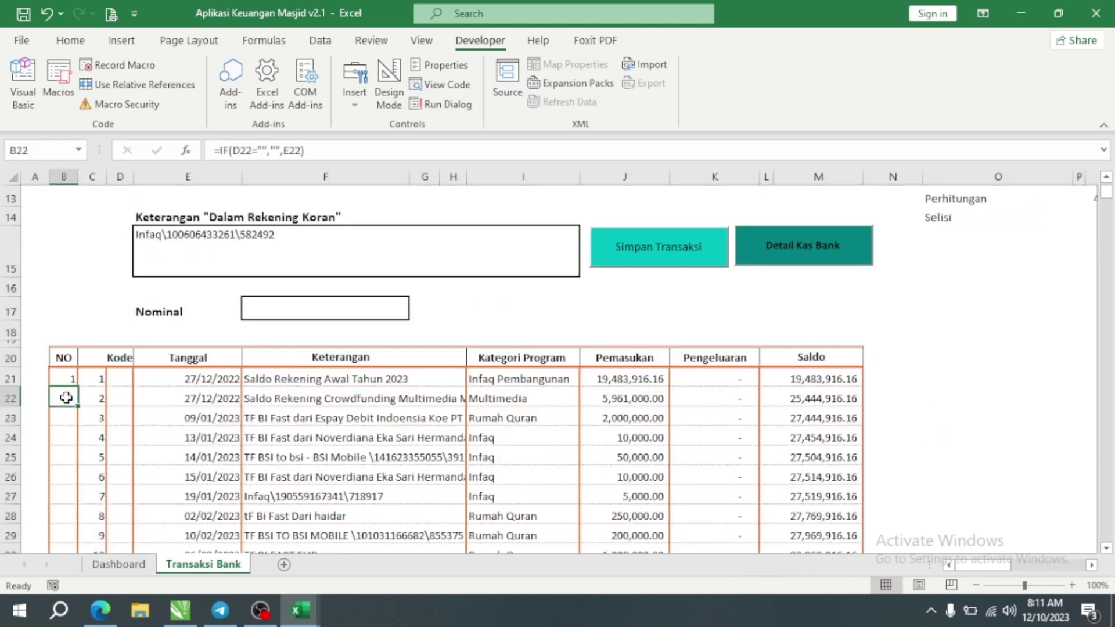
pyautogui.doubleClick(65, 398)
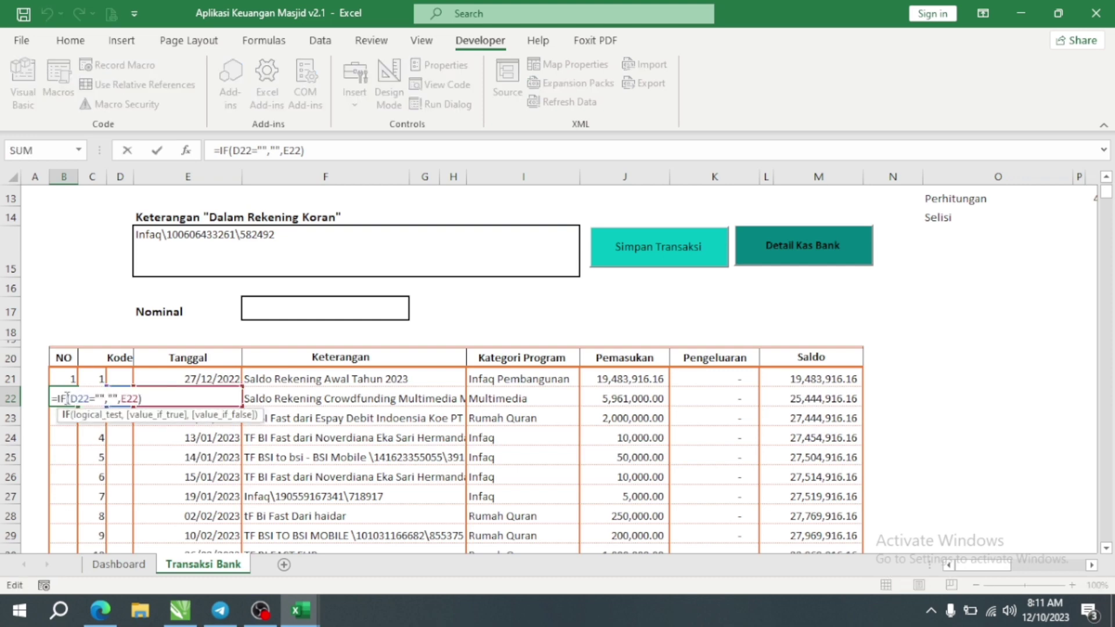
pyautogui.click(133, 398)
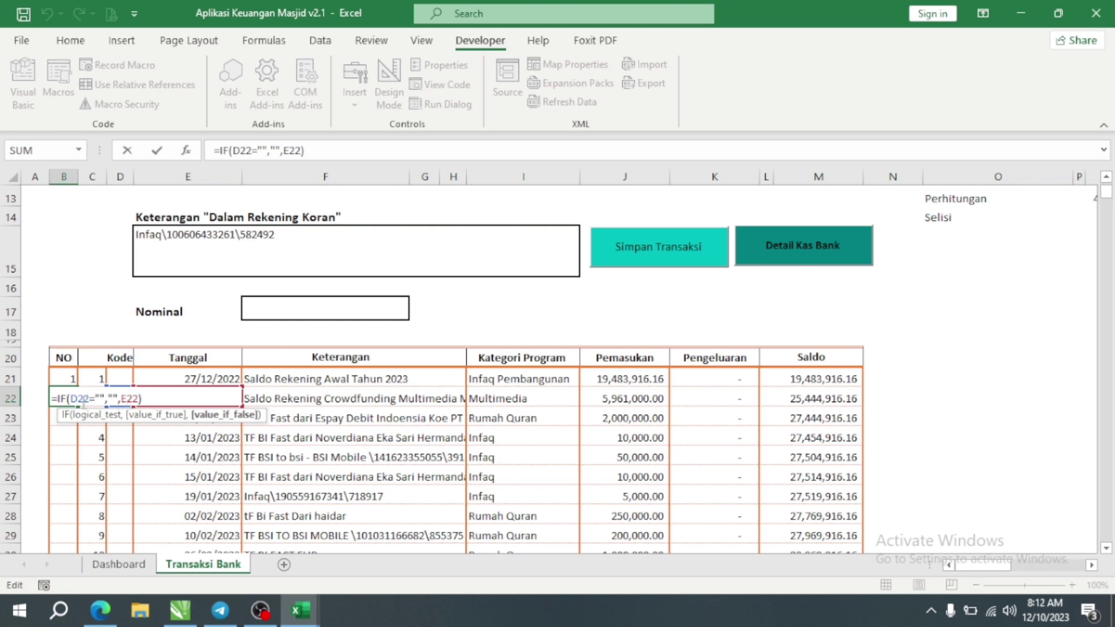
pyautogui.click(79, 398)
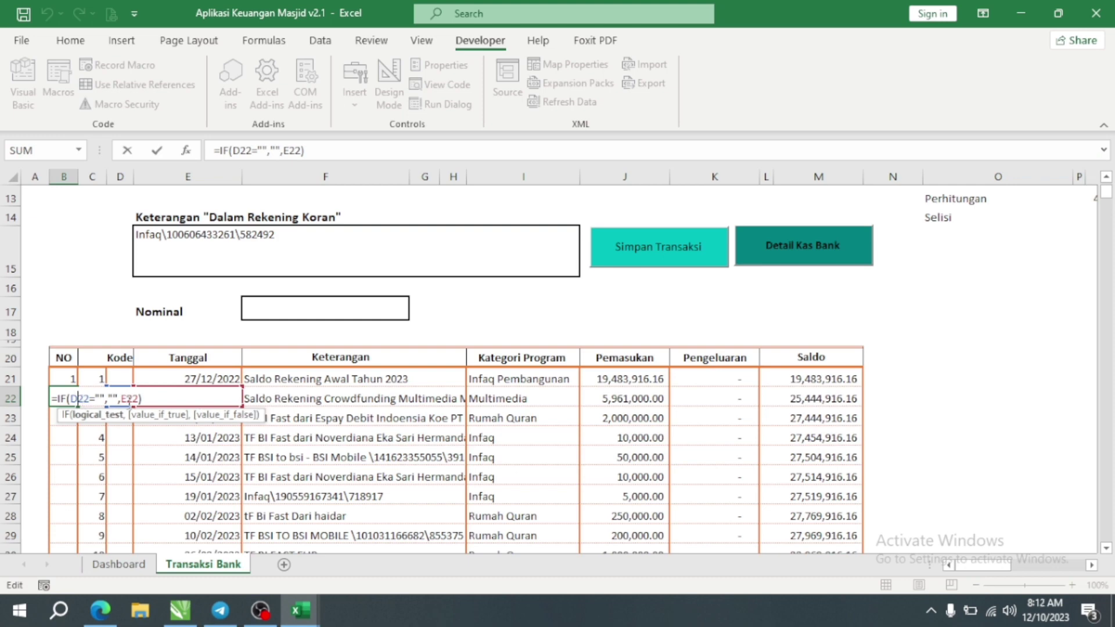
pyautogui.press('BackSpace')
pyautogui.write('e')
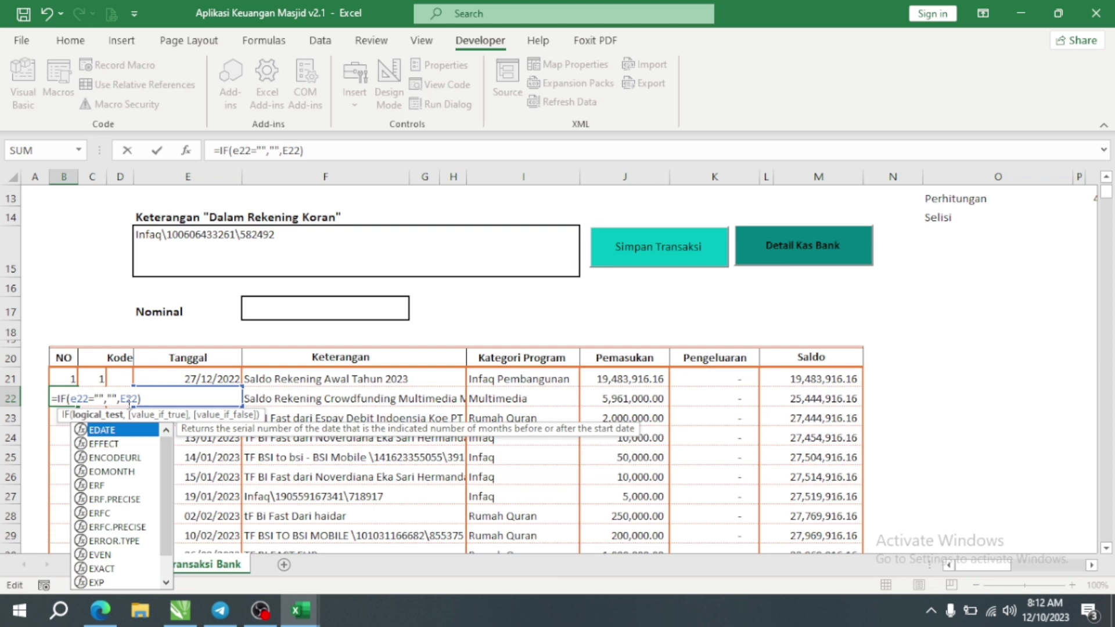
pyautogui.press('Return')
# Make the NO formula in B22 return C22 when the date is filled, as =IF(E22="","",C22).
pyautogui.click(58, 398)
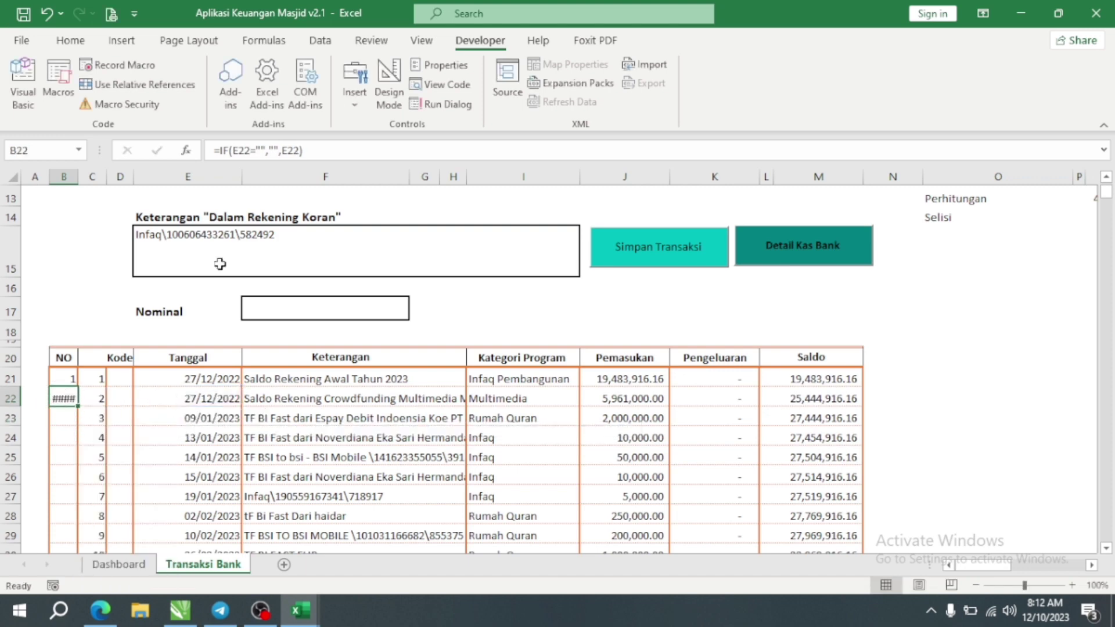
pyautogui.click(290, 154)
pyautogui.click(285, 151)
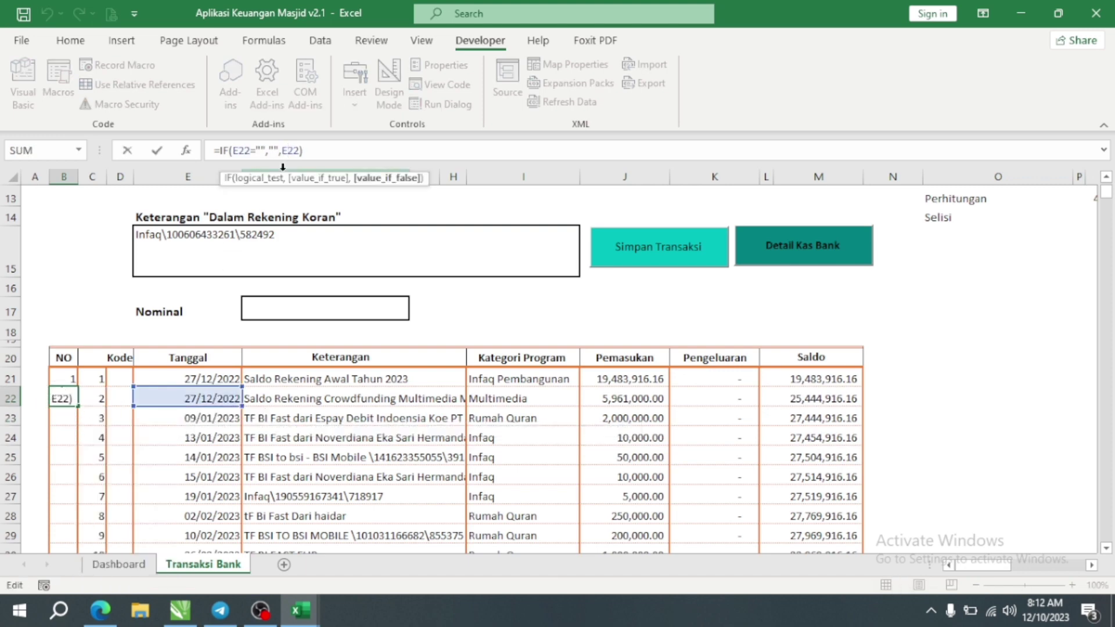
pyautogui.press('BackSpace')
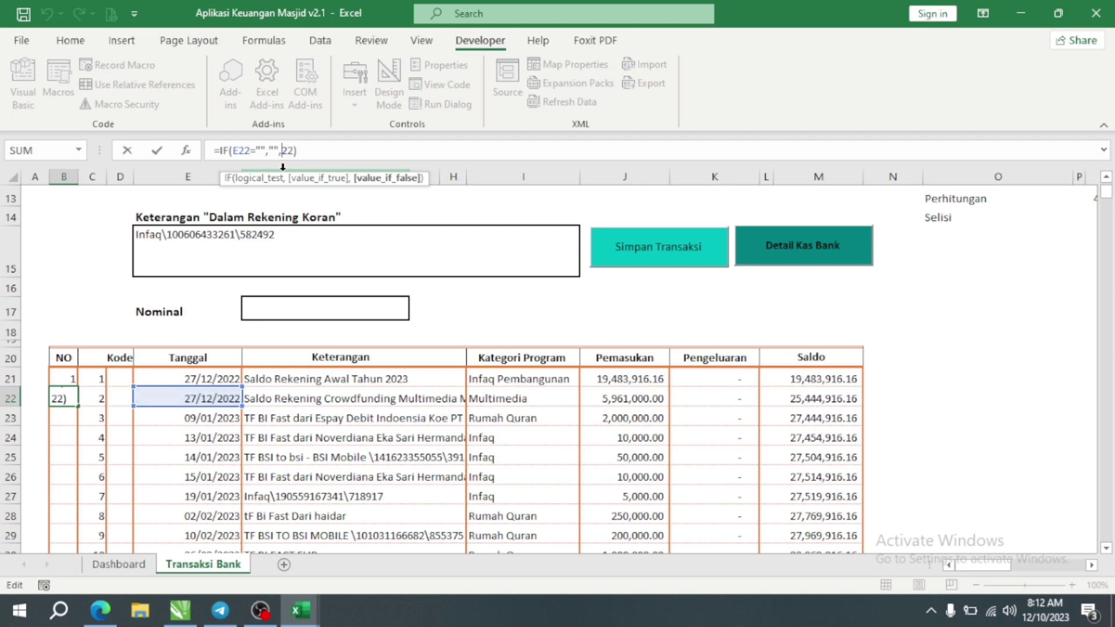
pyautogui.write('d')
pyautogui.press('BackSpace')
pyautogui.write('E')
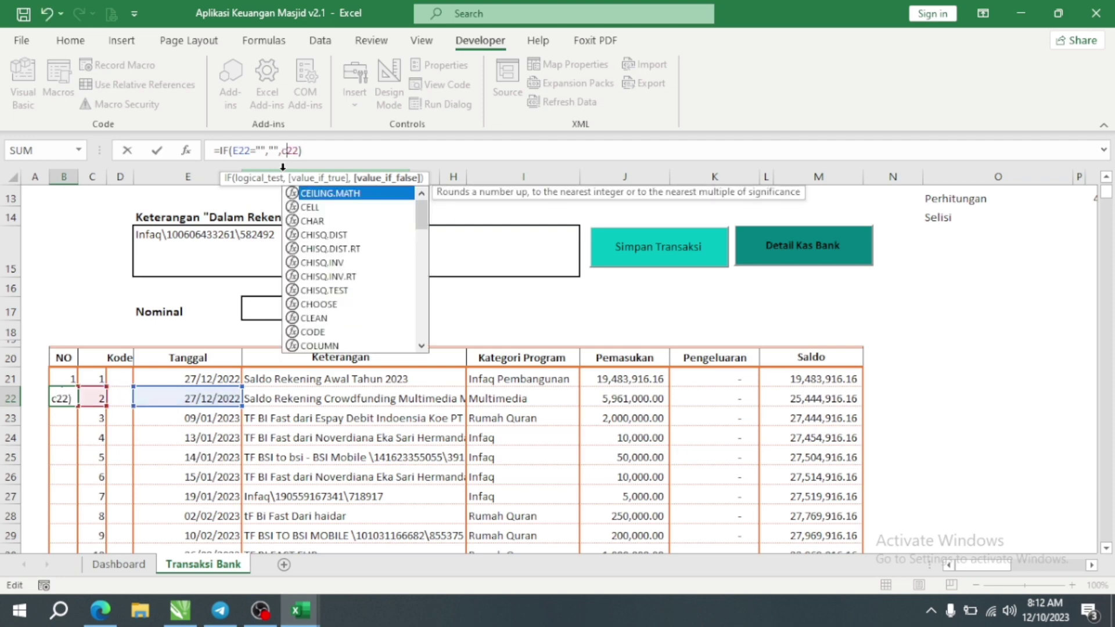
pyautogui.press('Return')
# Fill the NO formula from B22 down the transaction table and check the numbering through the rows.
pyautogui.click(68, 400)
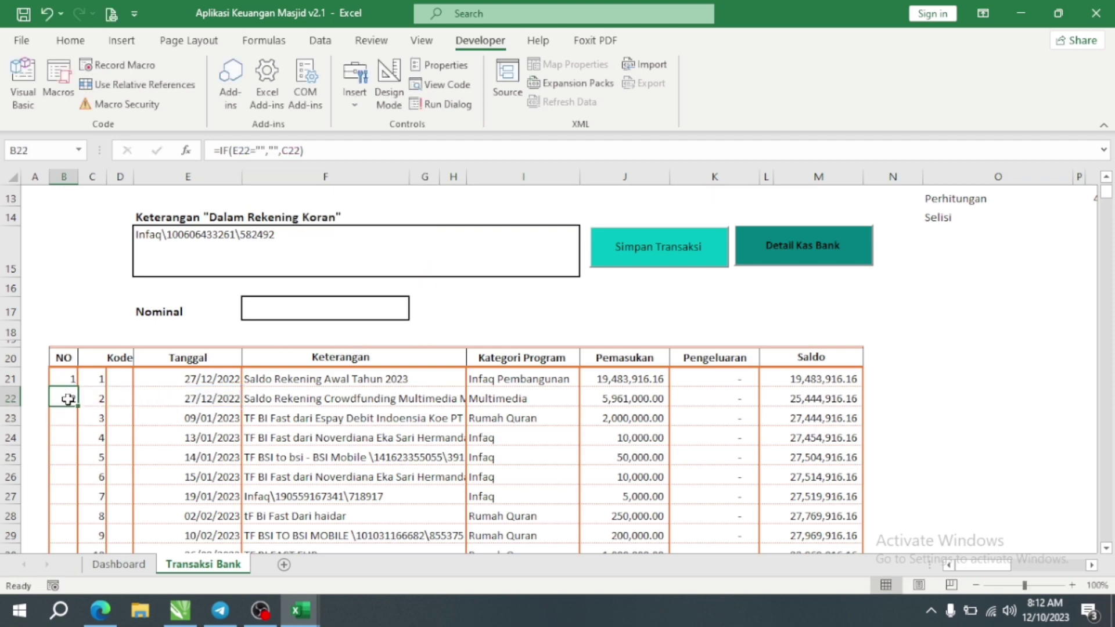
pyautogui.doubleClick(80, 407)
pyautogui.click(94, 399)
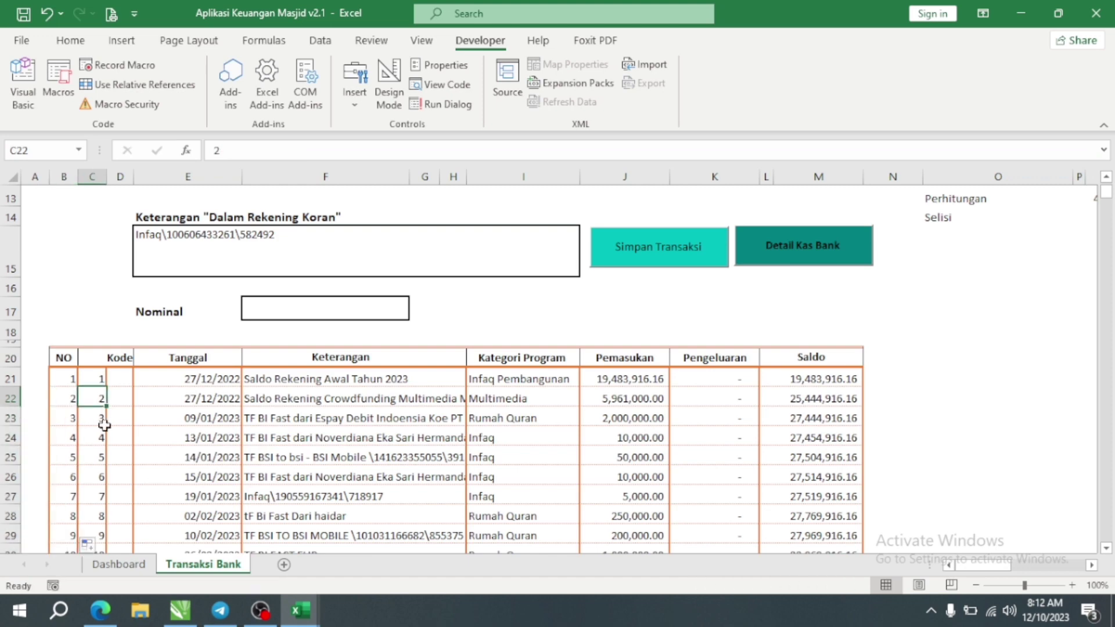
pyautogui.scroll(-20, 97, 435)
pyautogui.scroll(-20, 94, 451)
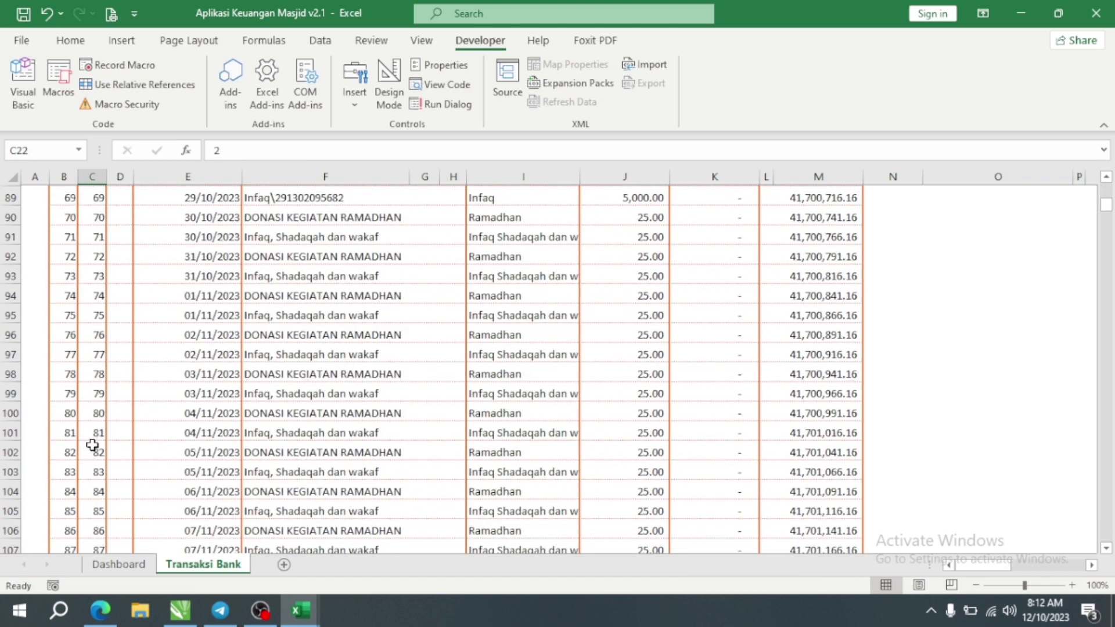
pyautogui.scroll(20, 104, 444)
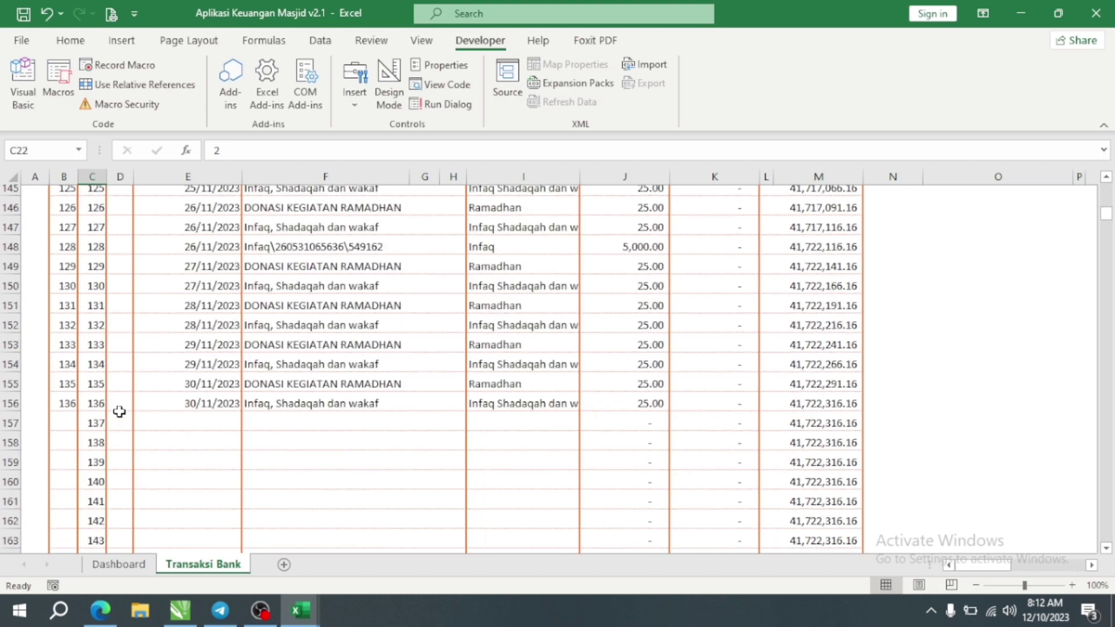
pyautogui.scroll(20, 98, 433)
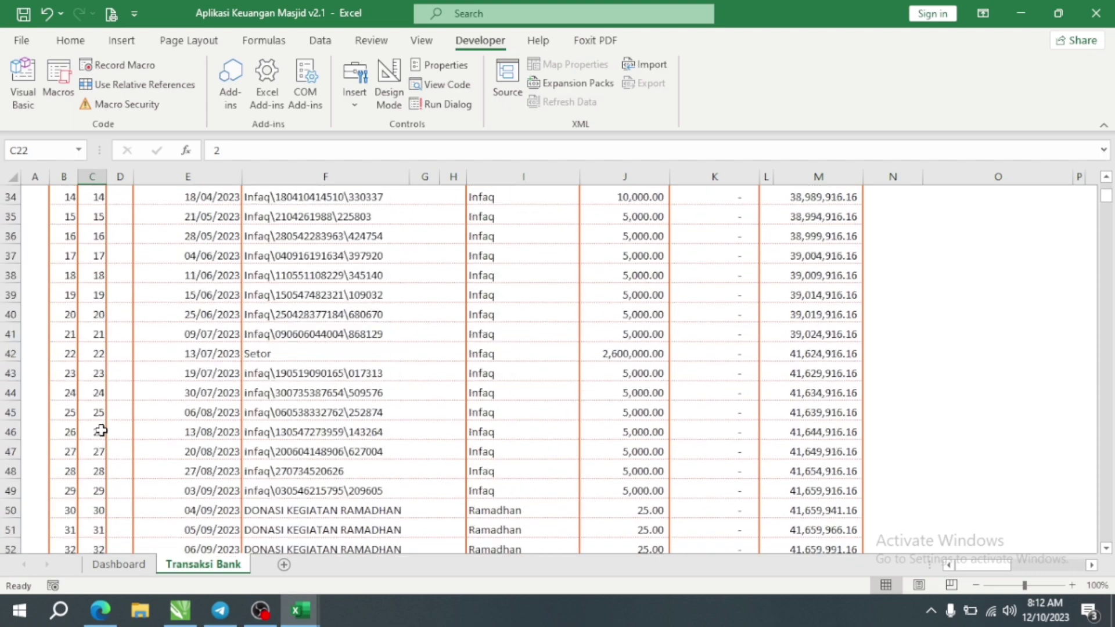
pyautogui.scroll(-5, 99, 428)
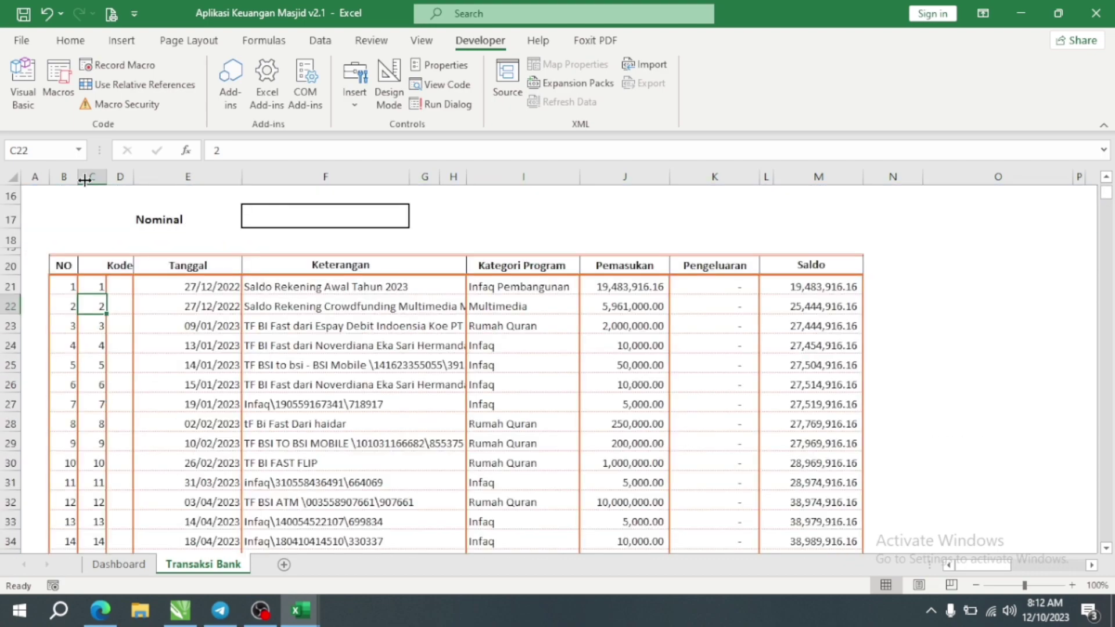
# Hide the Kode helper columns C and D on the Transaksi Bank sheet.
pyautogui.moveTo(93, 176); pyautogui.dragTo(113, 176)
pyautogui.rightClick(114, 176)
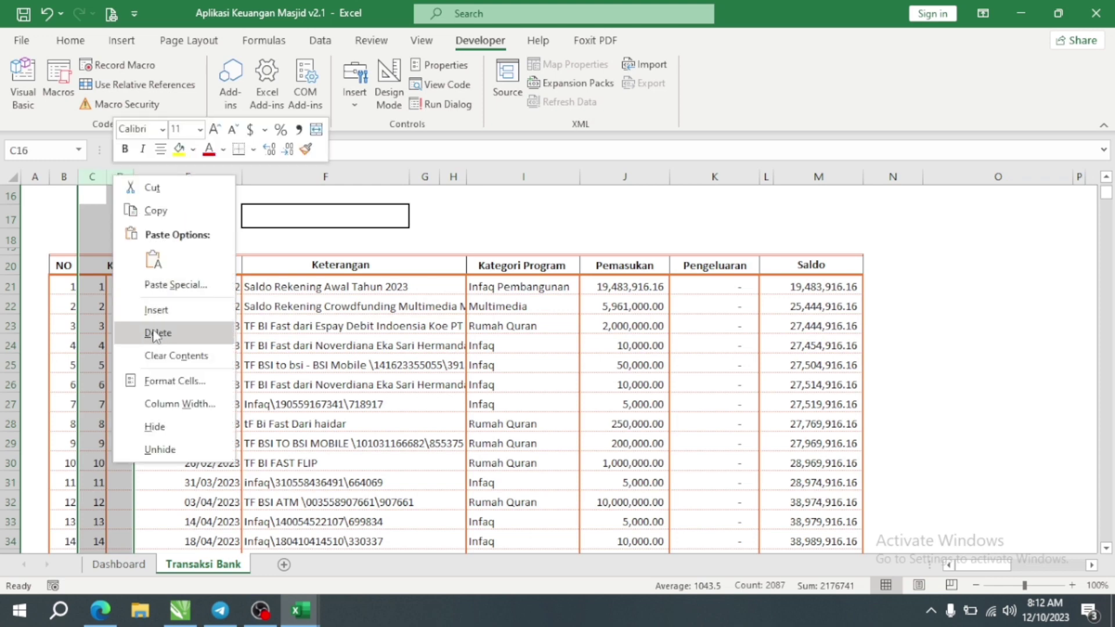
pyautogui.click(155, 426)
pyautogui.click(279, 441)
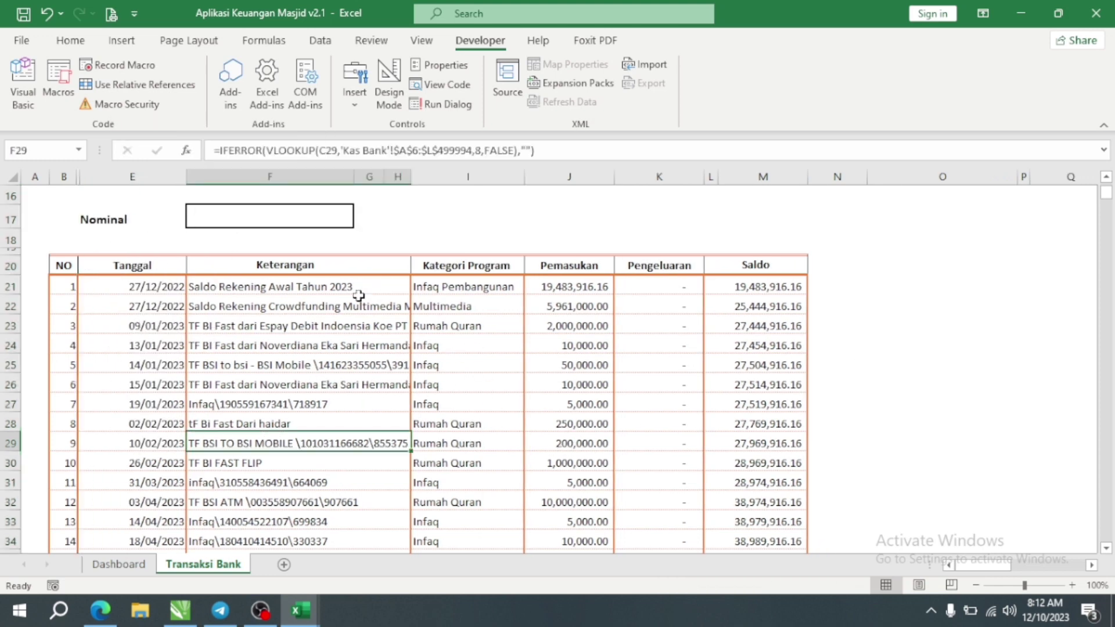
# Return to the Dashboard and unhide the Laporan sheet.
pyautogui.scroll(5, 344, 316)
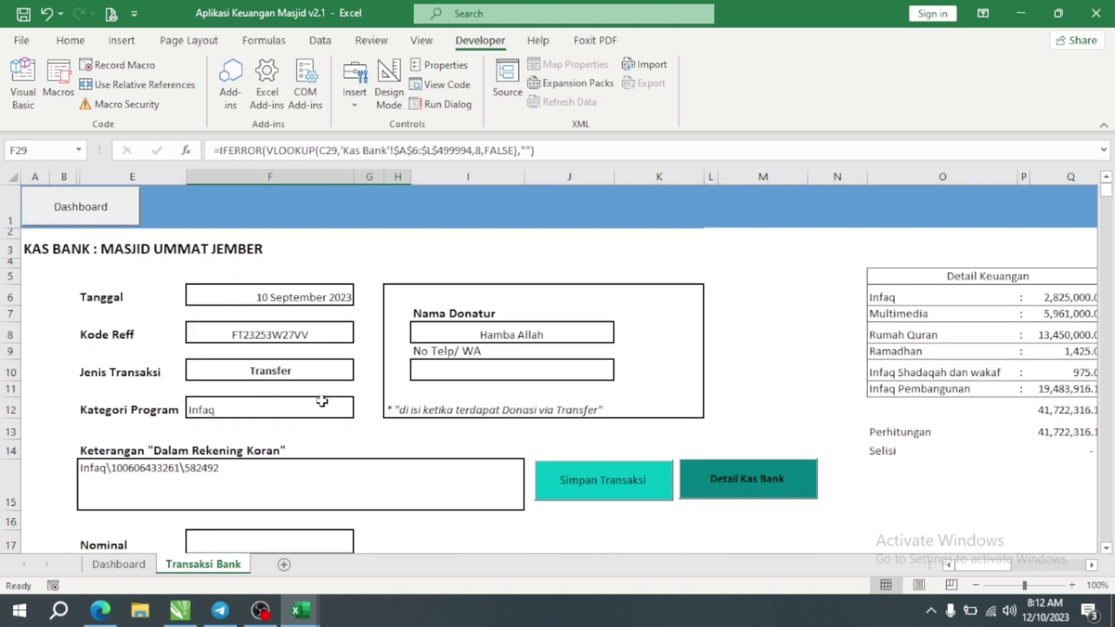
pyautogui.click(63, 210)
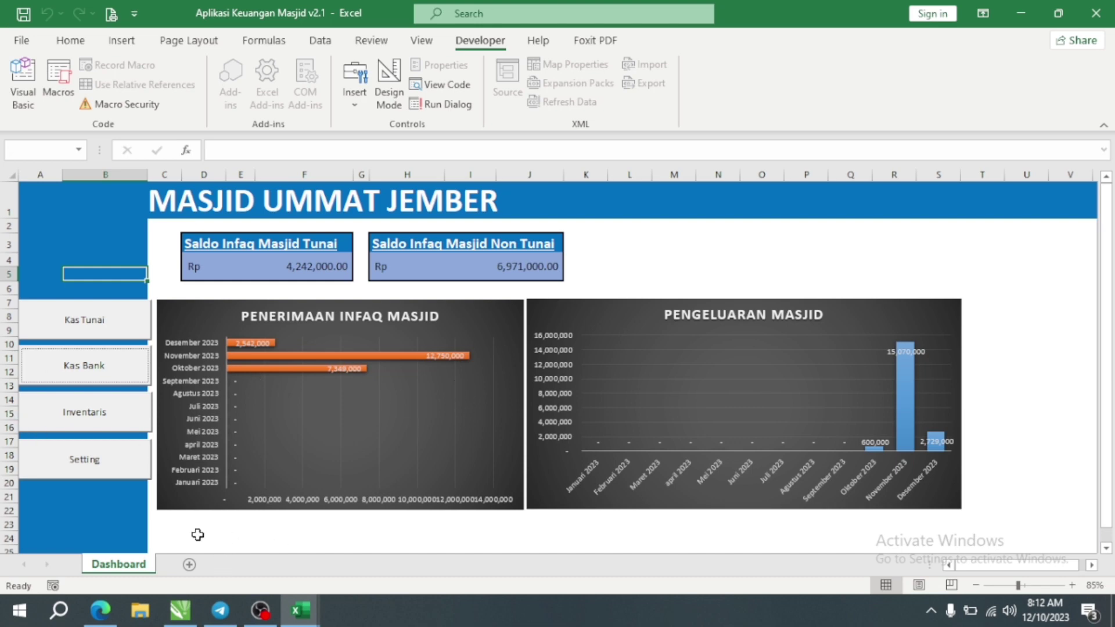
pyautogui.rightClick(131, 564)
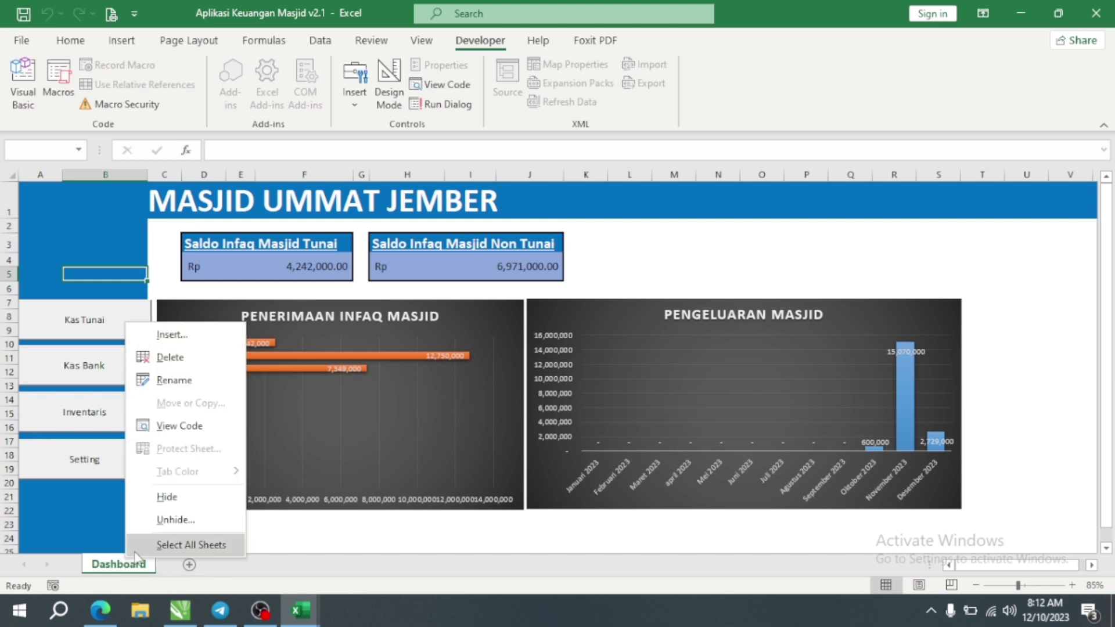
pyautogui.click(174, 517)
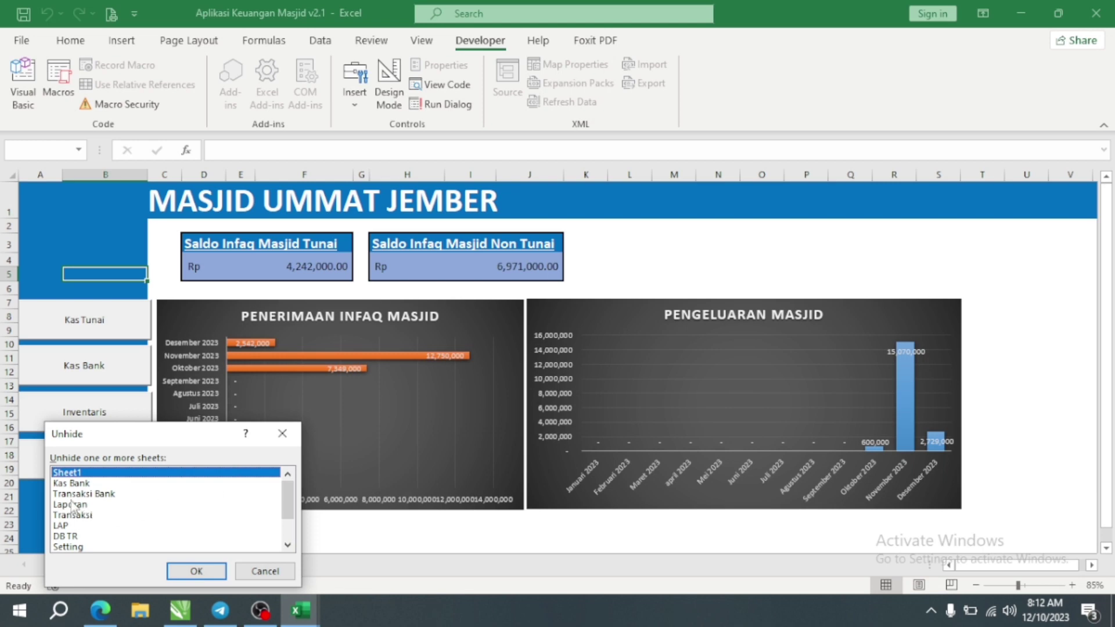
pyautogui.doubleClick(70, 505)
# Clear the mosque name in cell J11 beneath the LAPORAN KEUANGAN heading of the report.
pyautogui.scroll(8, 383, 418)
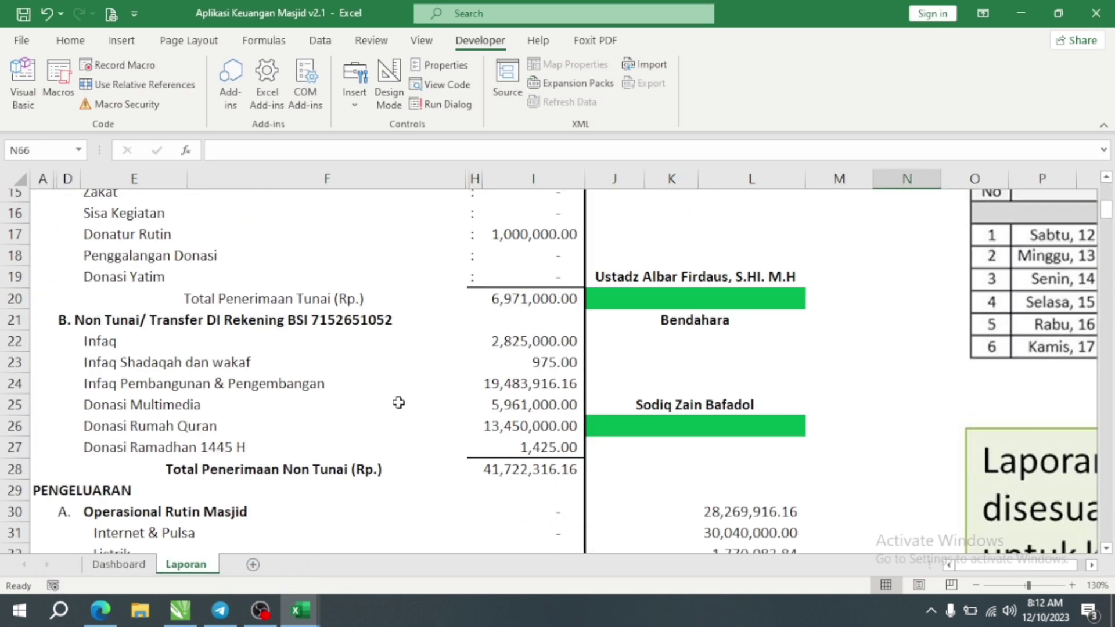
pyautogui.scroll(1, 398, 403)
pyautogui.scroll(5, 398, 401)
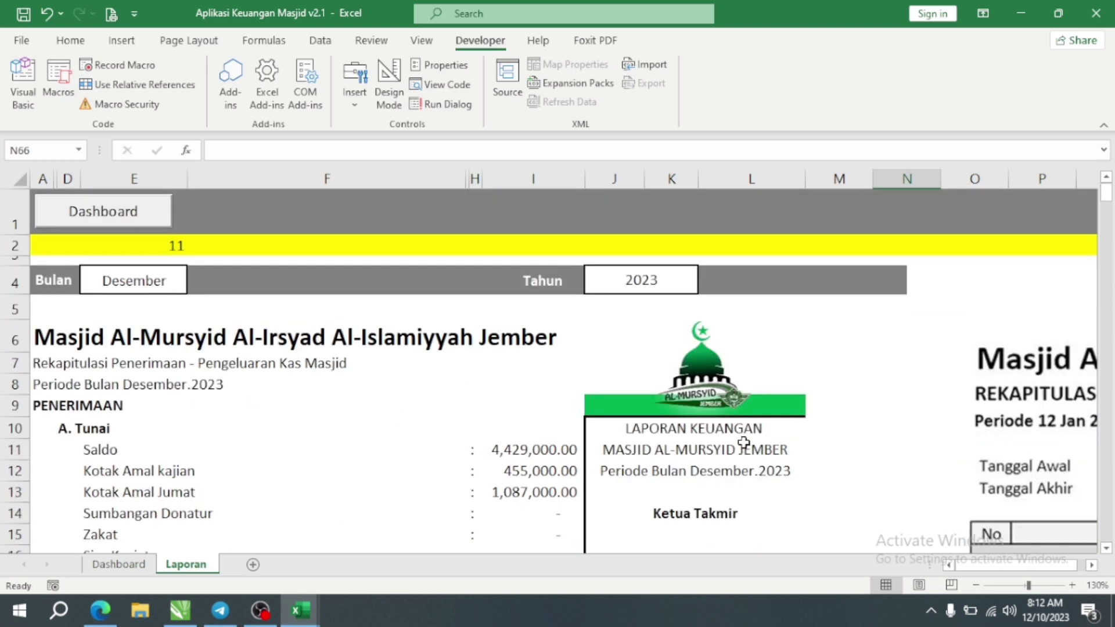
pyautogui.click(703, 451)
pyautogui.press('Delete')
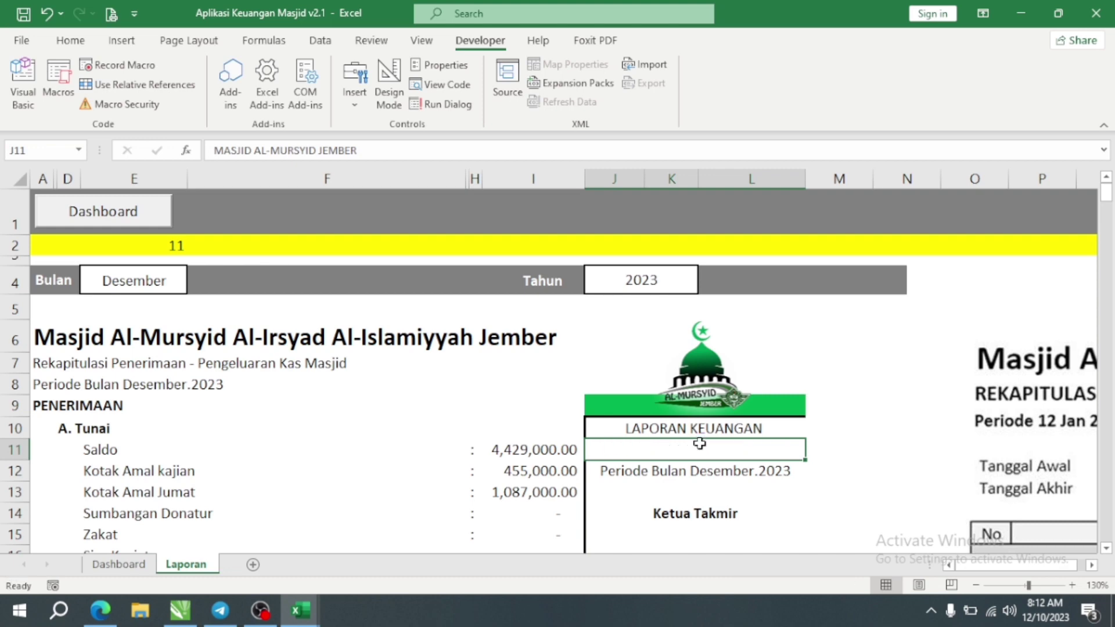
pyautogui.click(841, 451)
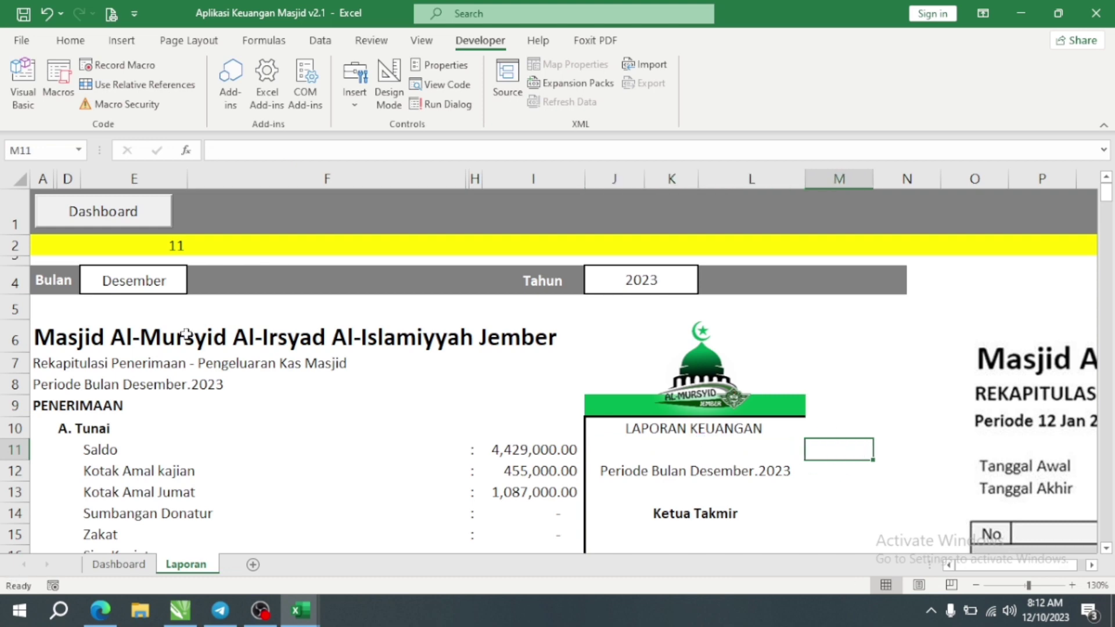
# Change the report title in cell A6 to "Masjid ummat Jember".
pyautogui.click(71, 333)
pyautogui.click(42, 332)
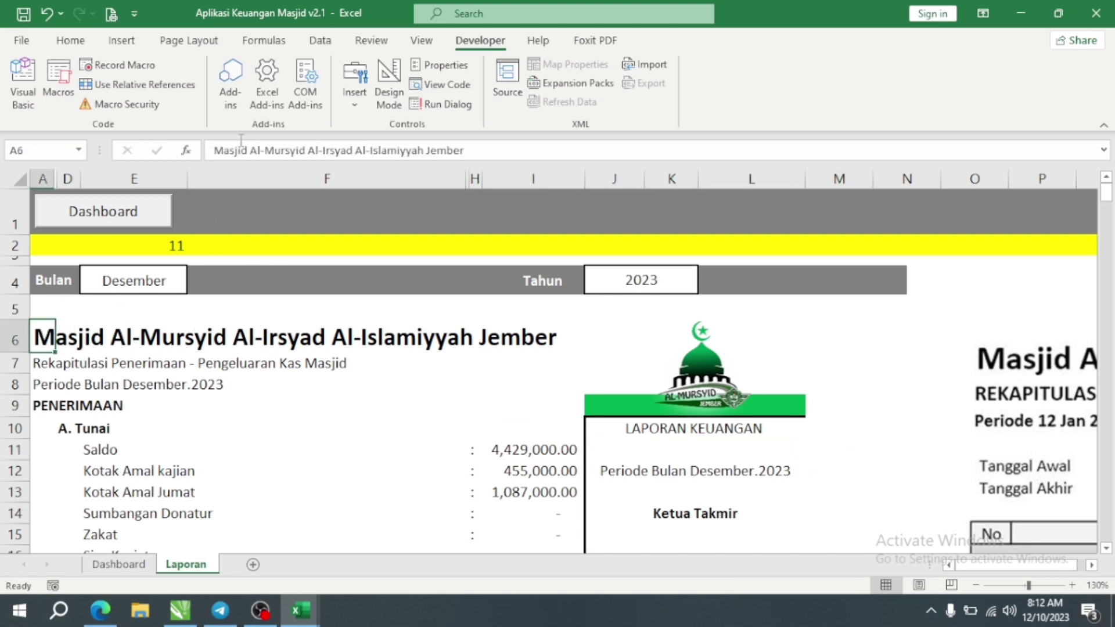
pyautogui.moveTo(250, 151); pyautogui.dragTo(423, 152)
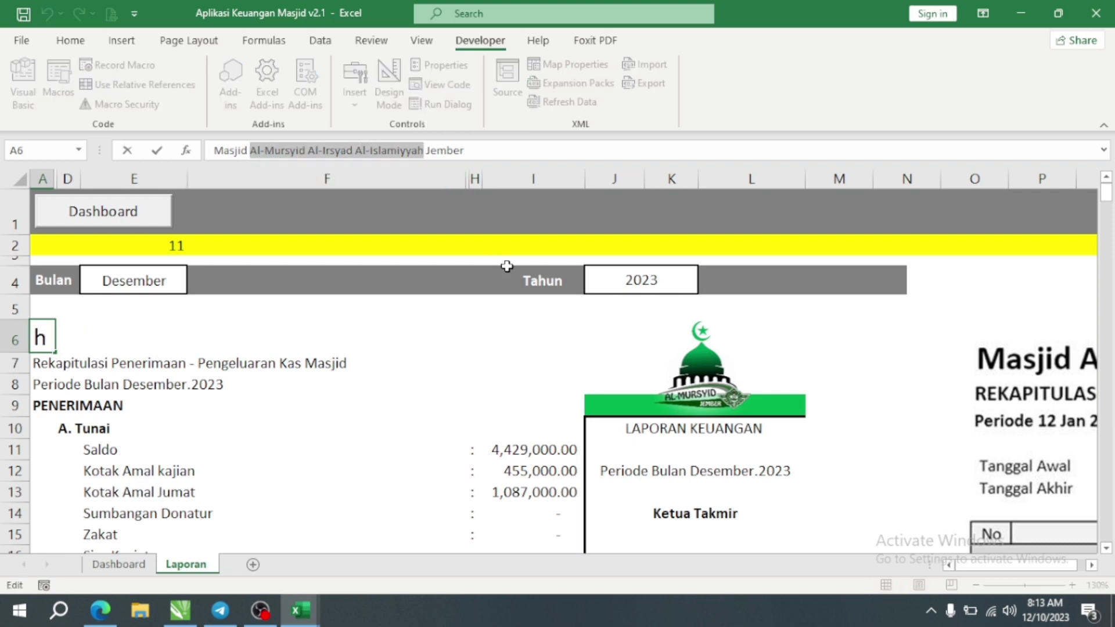
pyautogui.write('ummat')
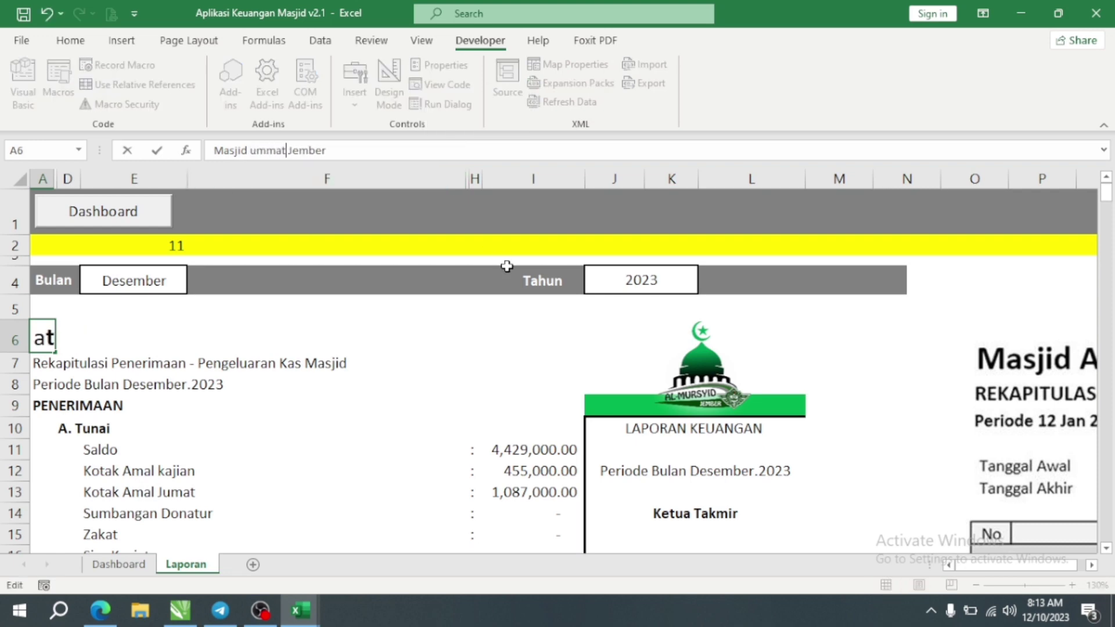
pyautogui.press('Return')
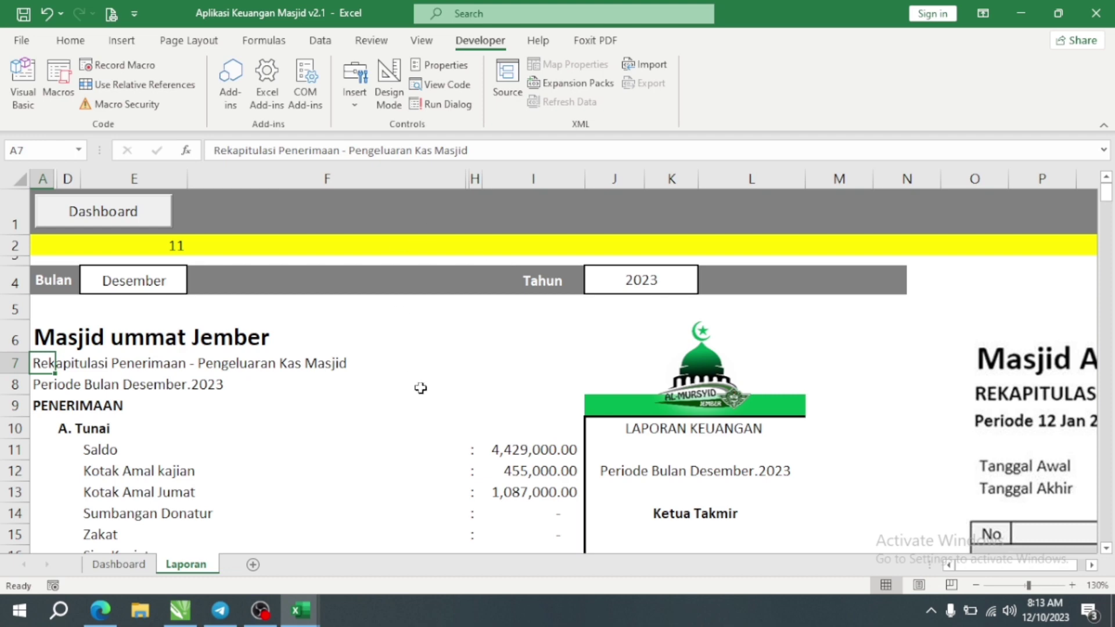
# Clear the signatory names beneath Ketua Takmir and Bendahara in the Laporan sheet.
pyautogui.scroll(-1, 327, 379)
pyautogui.scroll(-2, 327, 380)
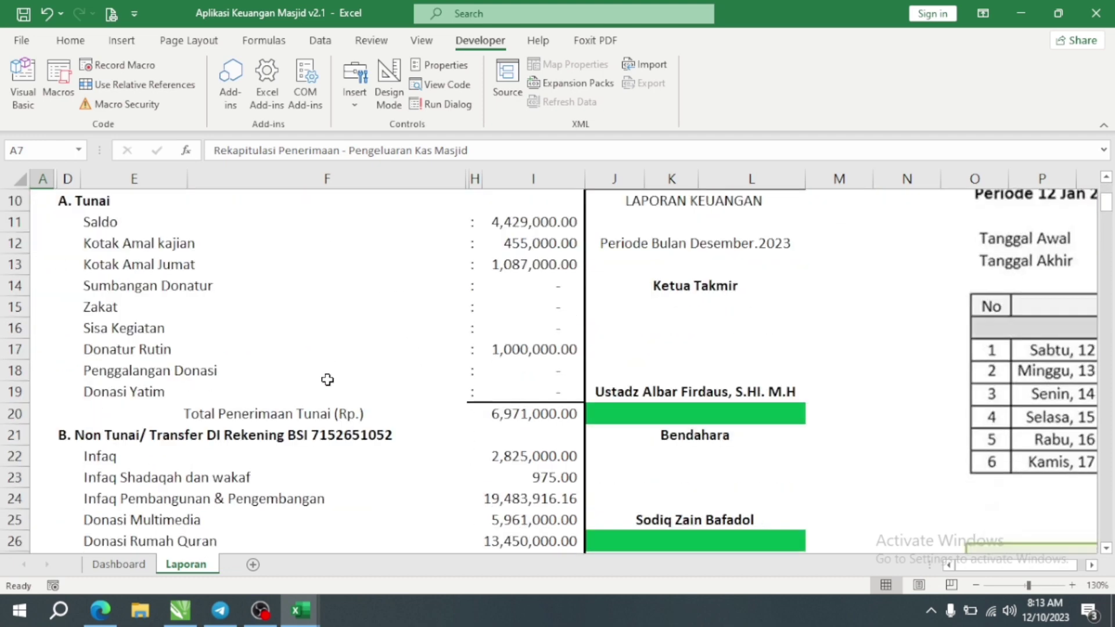
pyautogui.scroll(-1, 332, 348)
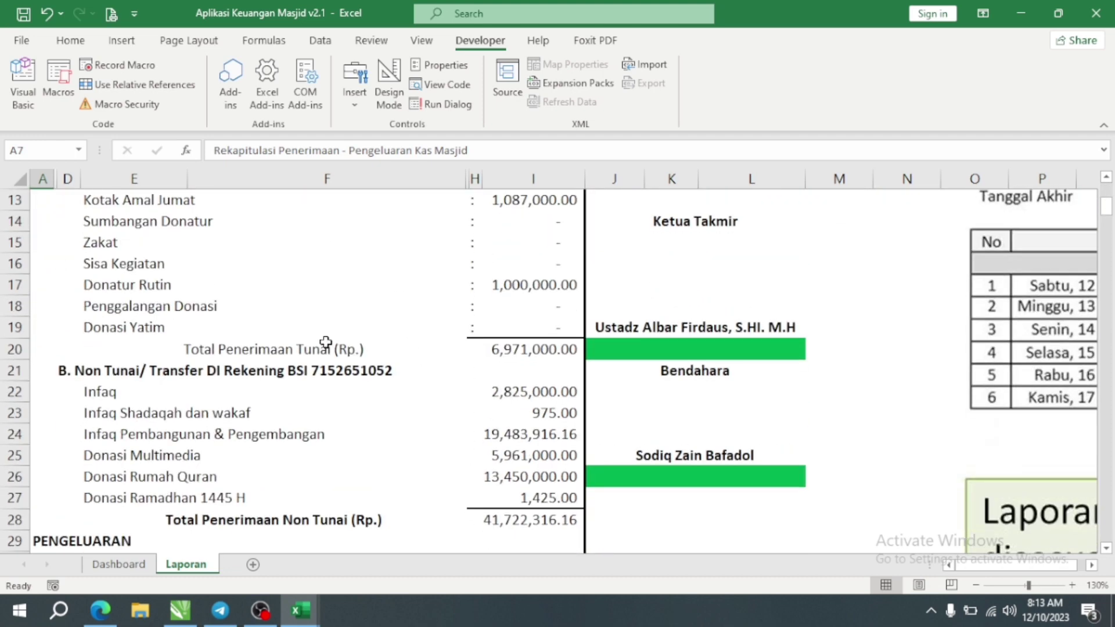
pyautogui.click(676, 325)
pyautogui.press('Delete')
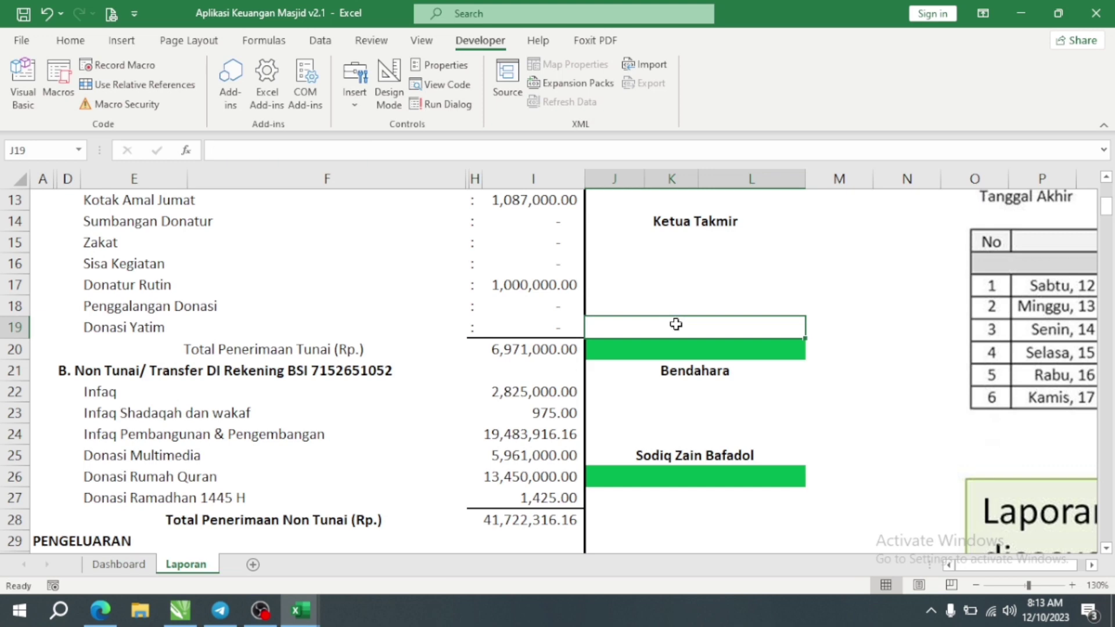
pyautogui.click(705, 455)
pyautogui.press('Delete')
pyautogui.click(748, 501)
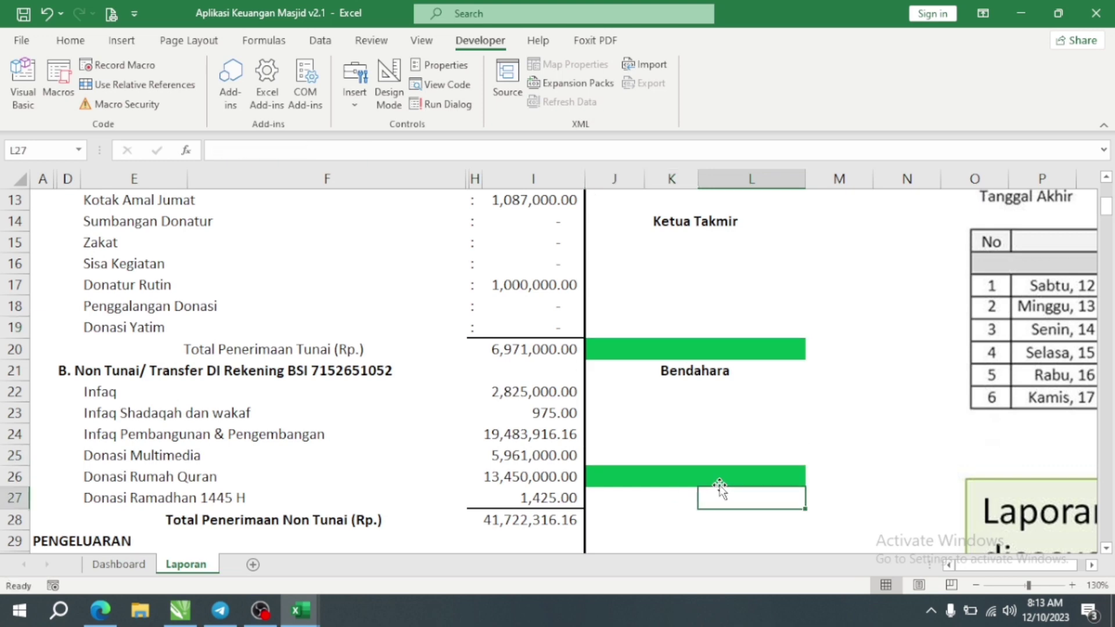
pyautogui.scroll(-9, 473, 487)
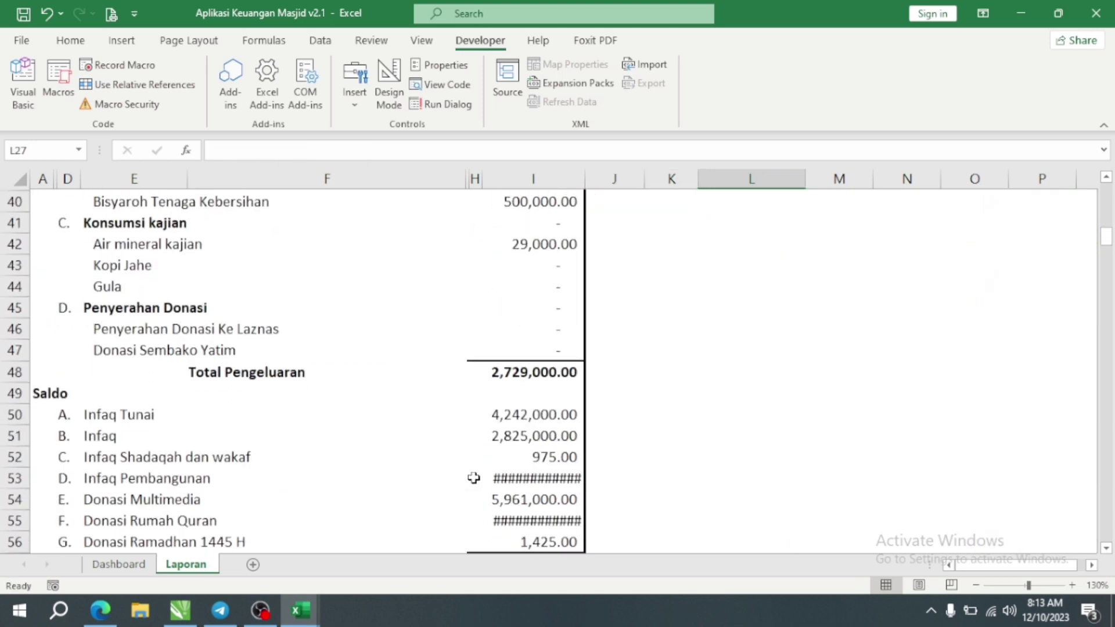
# Set the report month (Bulan) of the Laporan sheet to November.
pyautogui.scroll(1, 471, 462)
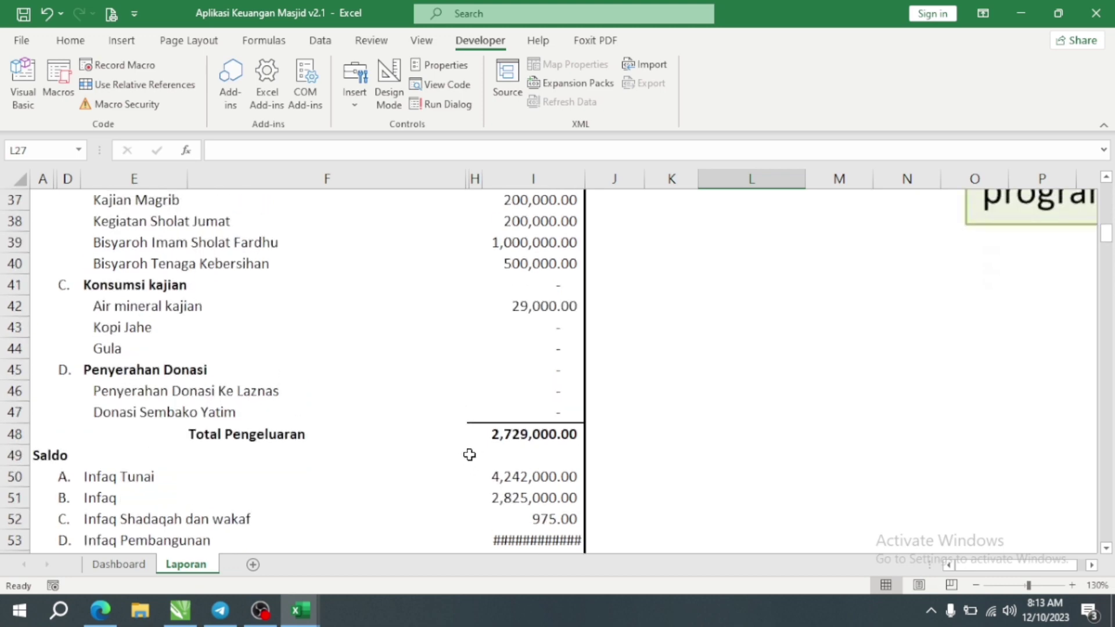
pyautogui.scroll(12, 469, 454)
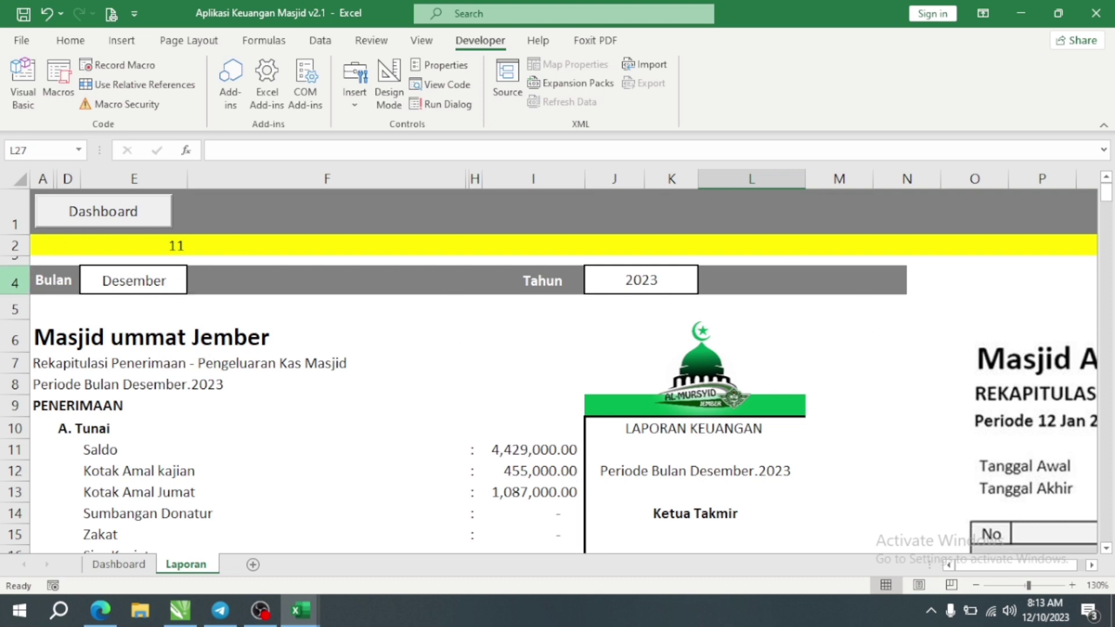
pyautogui.click(116, 277)
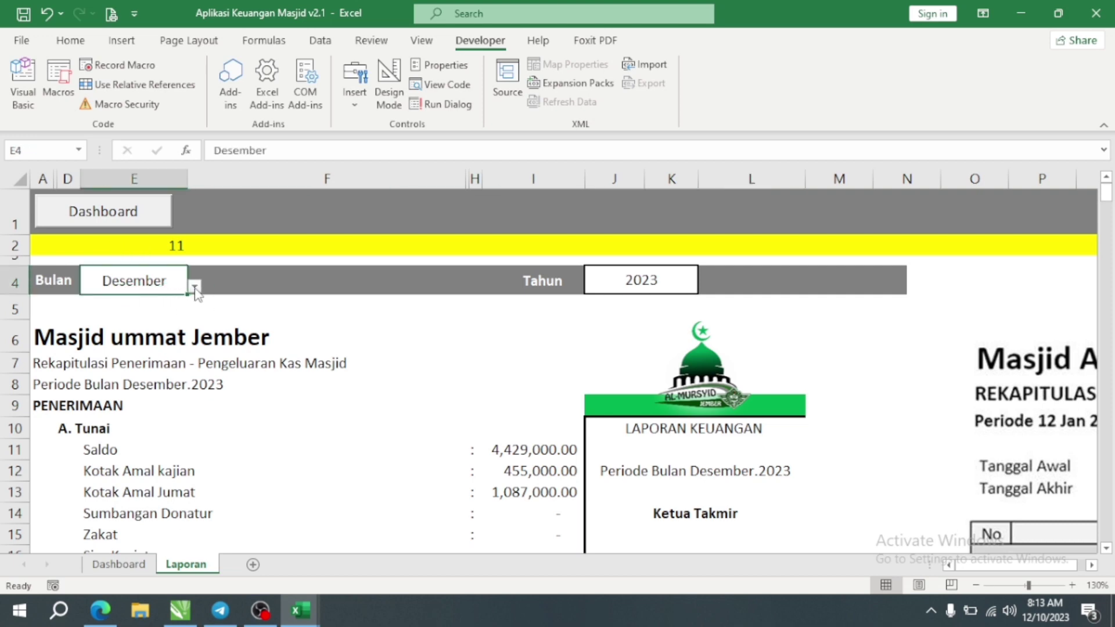
pyautogui.click(195, 286)
pyautogui.click(116, 381)
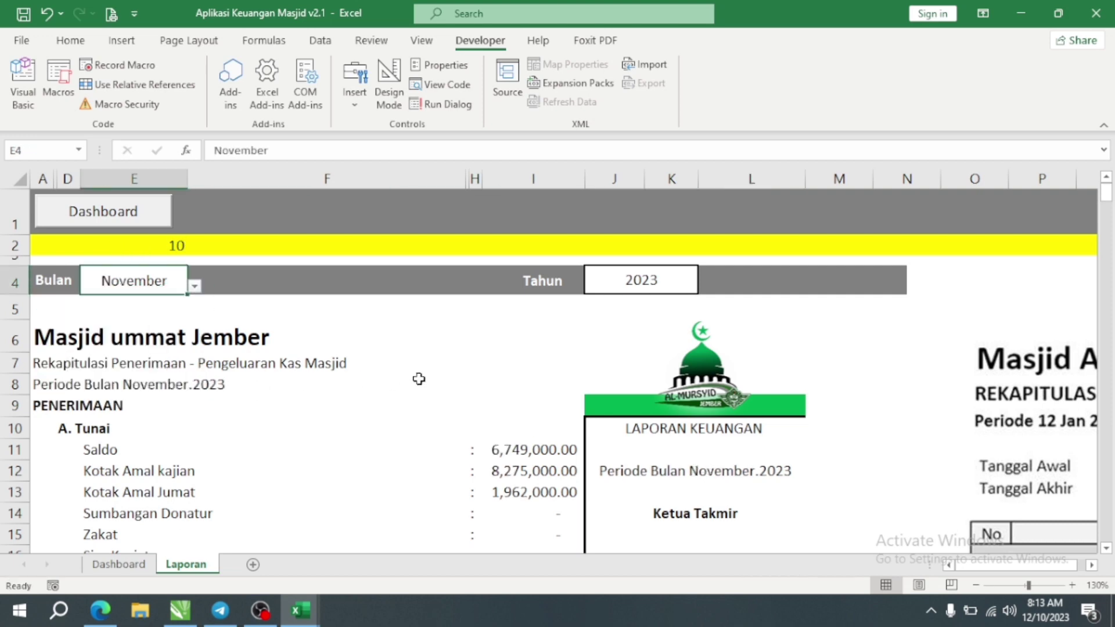
# Look through the years offered for Tahun in cell J4, leaving the list without choosing one.
pyautogui.click(635, 270)
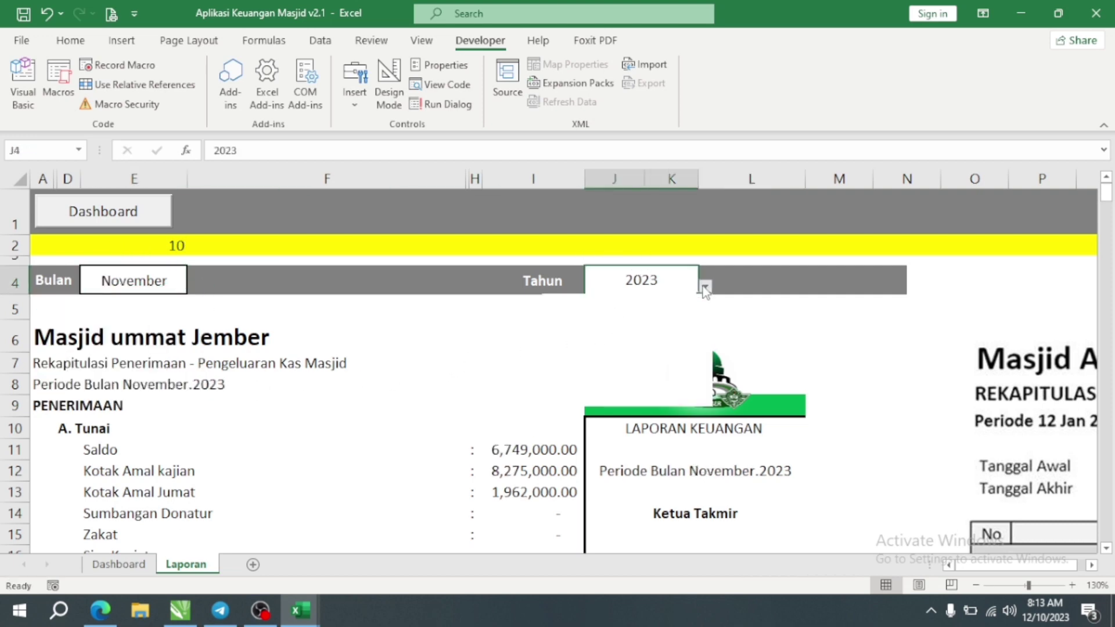
pyautogui.click(705, 286)
pyautogui.click(700, 307)
pyautogui.click(700, 309)
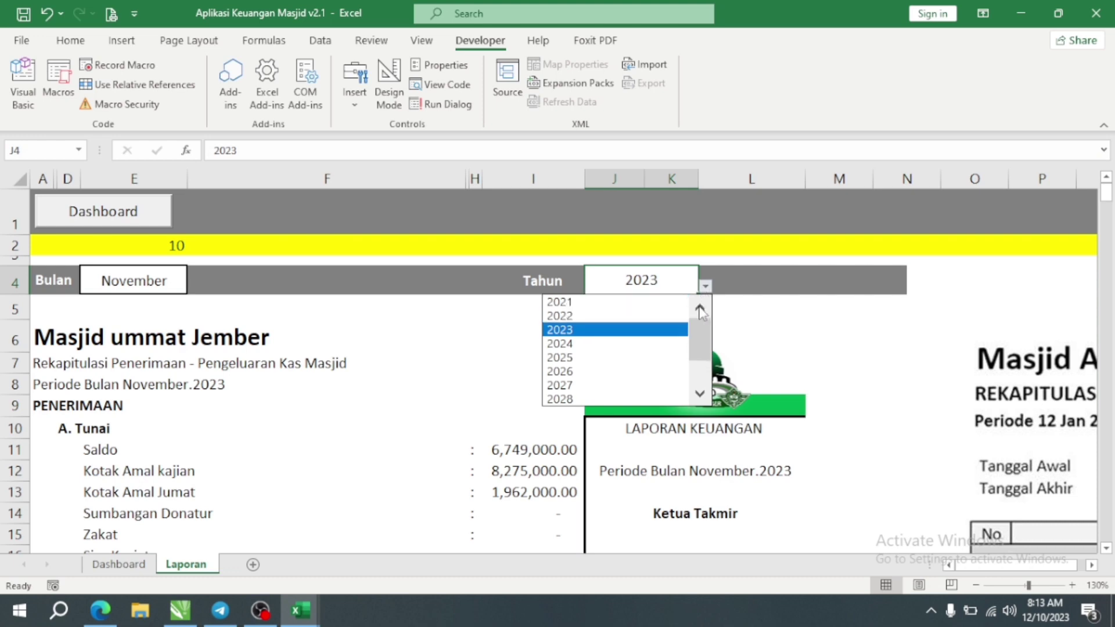
pyautogui.moveTo(707, 349); pyautogui.dragTo(707, 392)
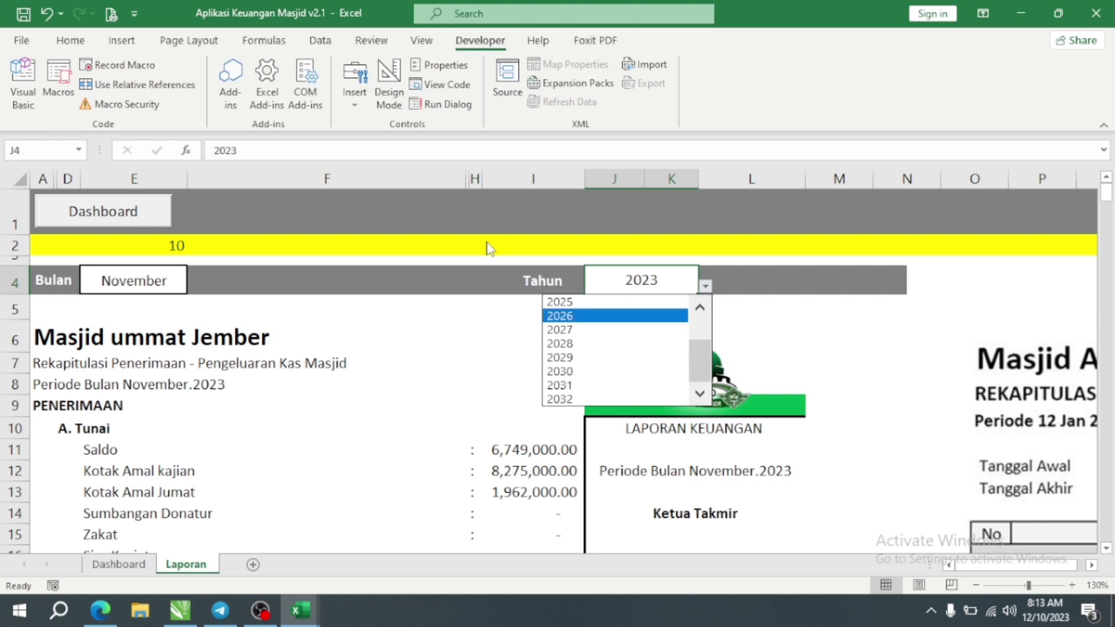
pyautogui.click(478, 248)
# Inspect the Saldo and Kotak Amal kajian labels and amounts in the Tunai receipts section.
pyautogui.scroll(-3, 236, 395)
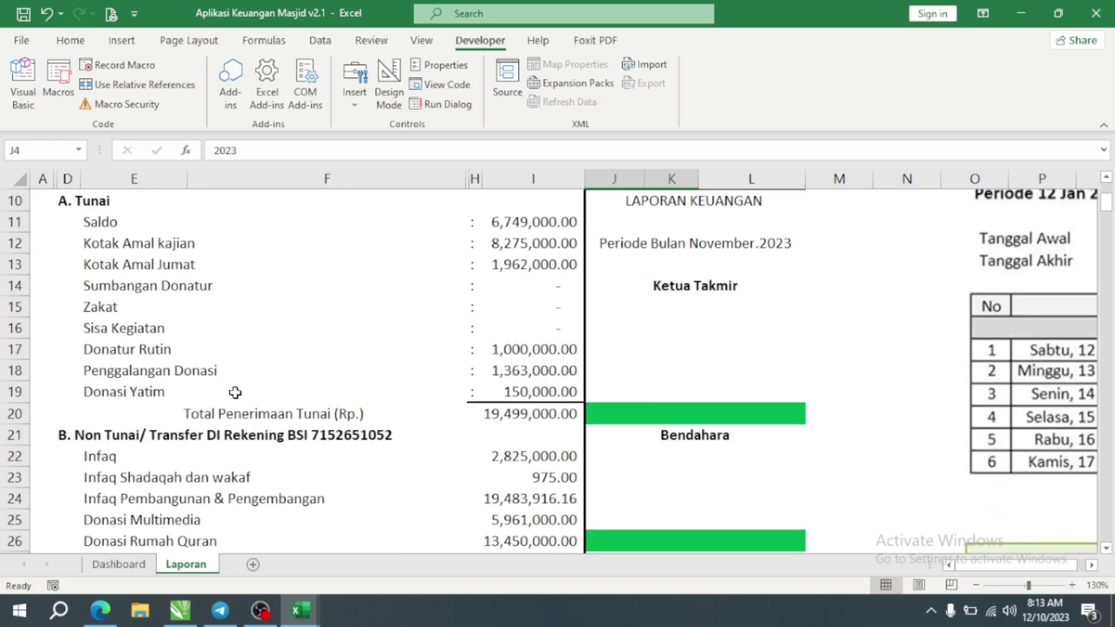
pyautogui.scroll(1, 226, 388)
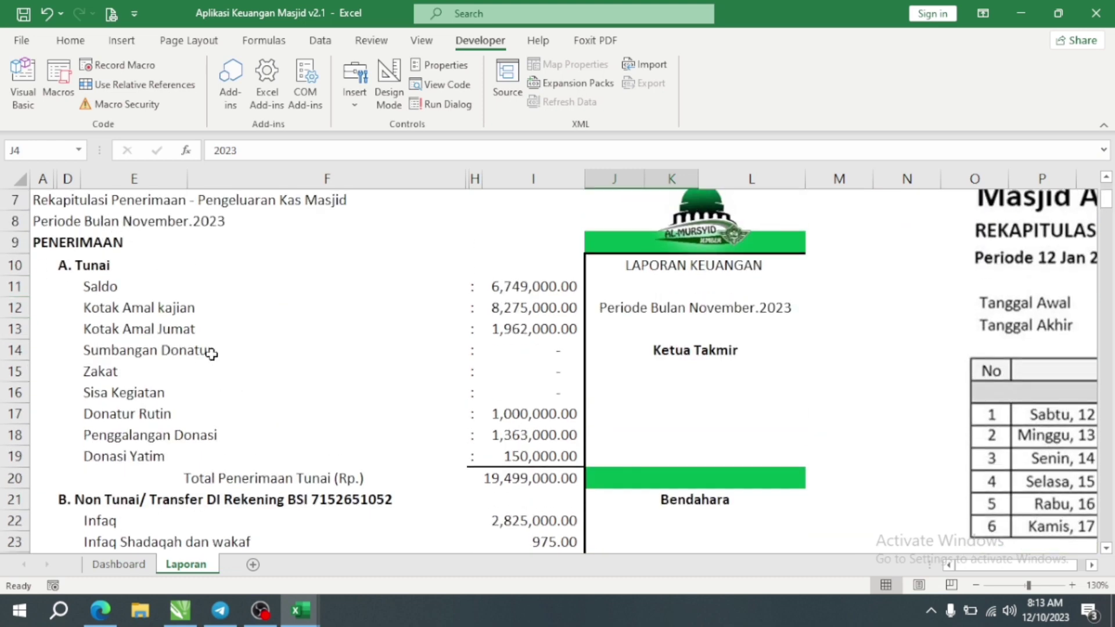
pyautogui.click(86, 292)
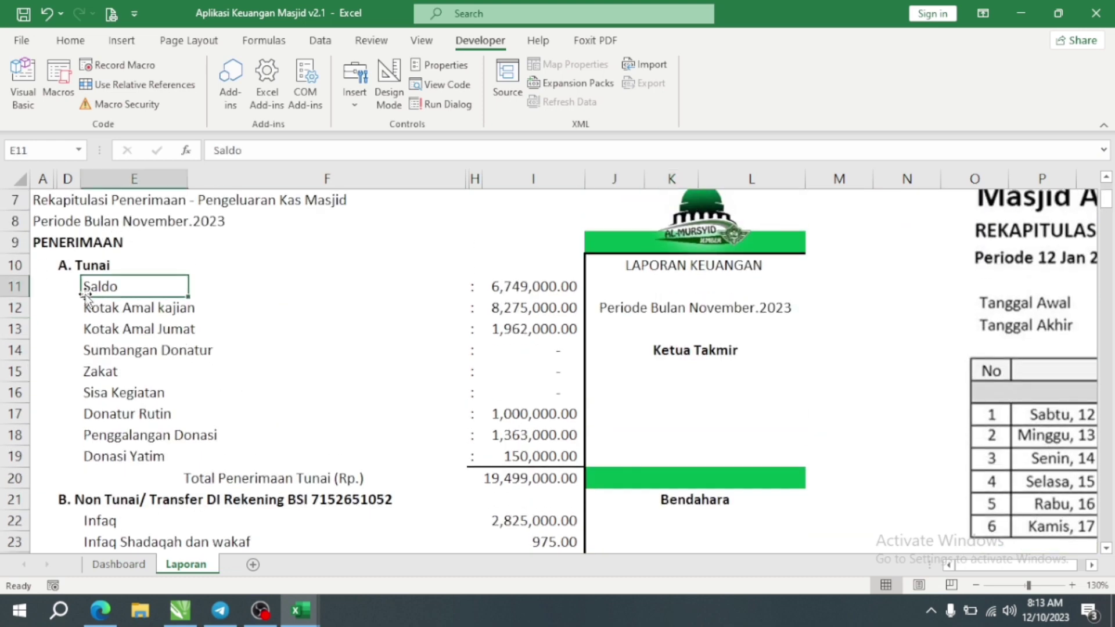
pyautogui.click(537, 286)
pyautogui.click(120, 302)
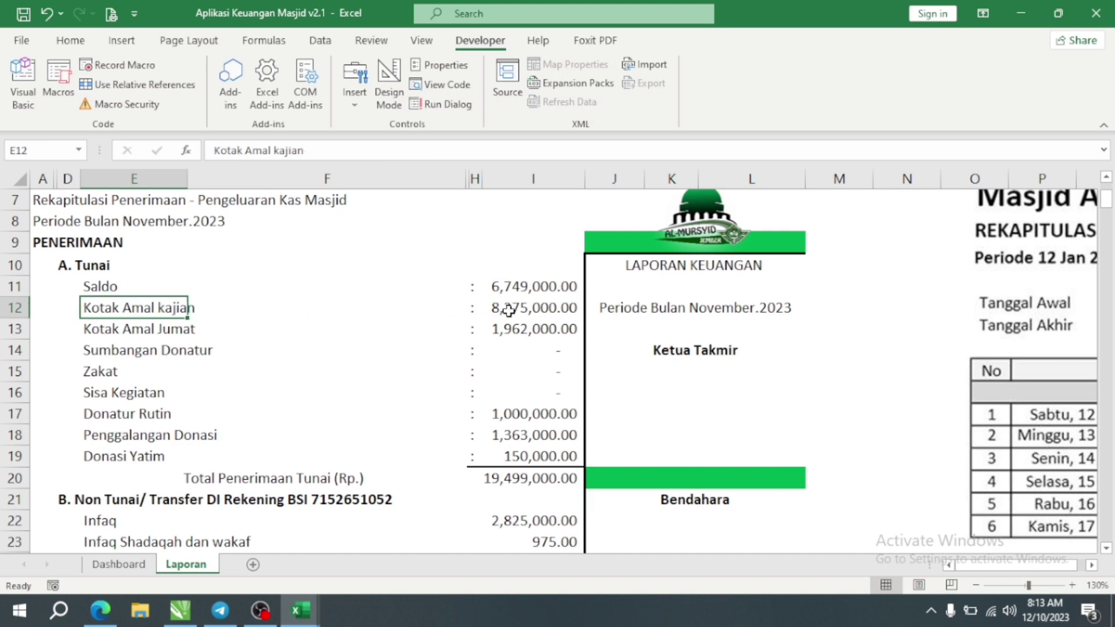
pyautogui.click(527, 309)
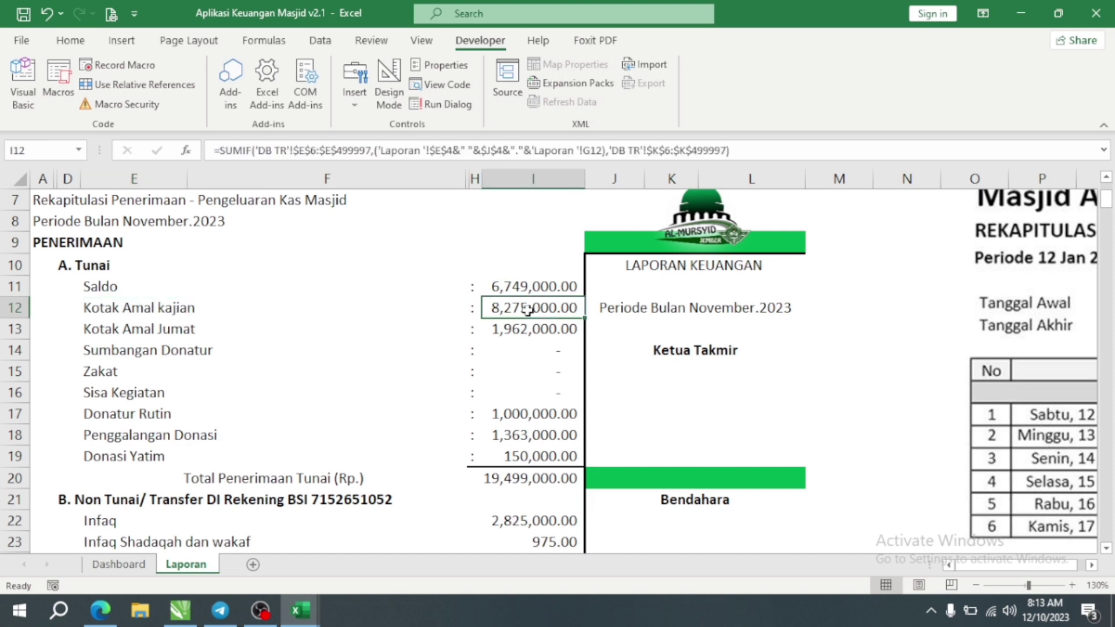
# Unhide the Setting sheet and select the KAS MASUK categories starting from Kotak Amal Jumat.
pyautogui.rightClick(183, 572)
pyautogui.click(238, 528)
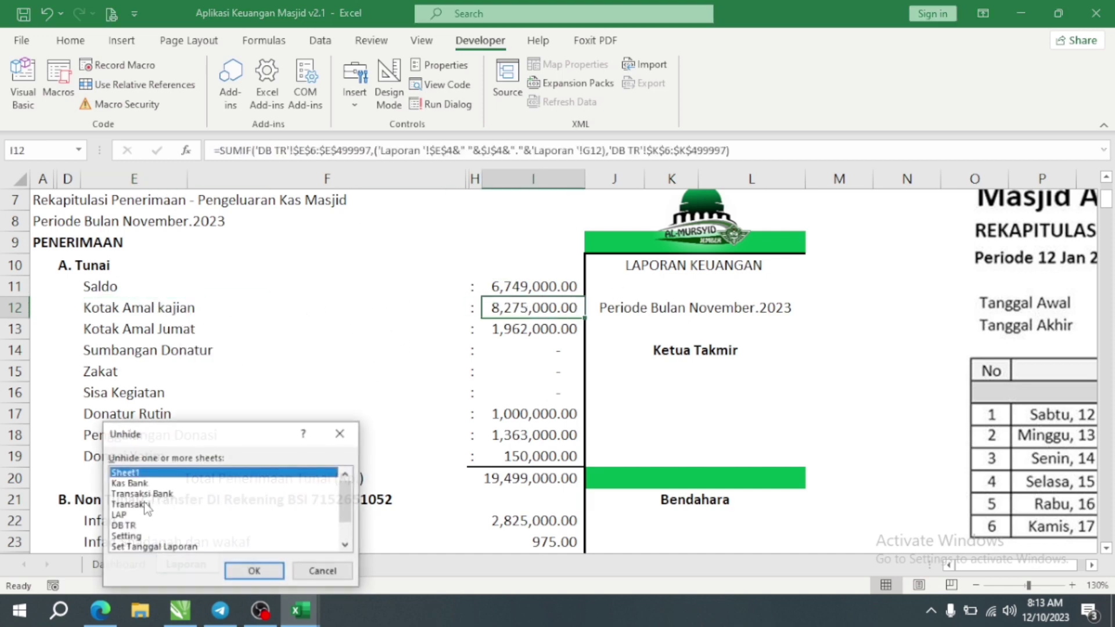
pyautogui.scroll(-1, 147, 518)
pyautogui.click(140, 505)
pyautogui.click(254, 570)
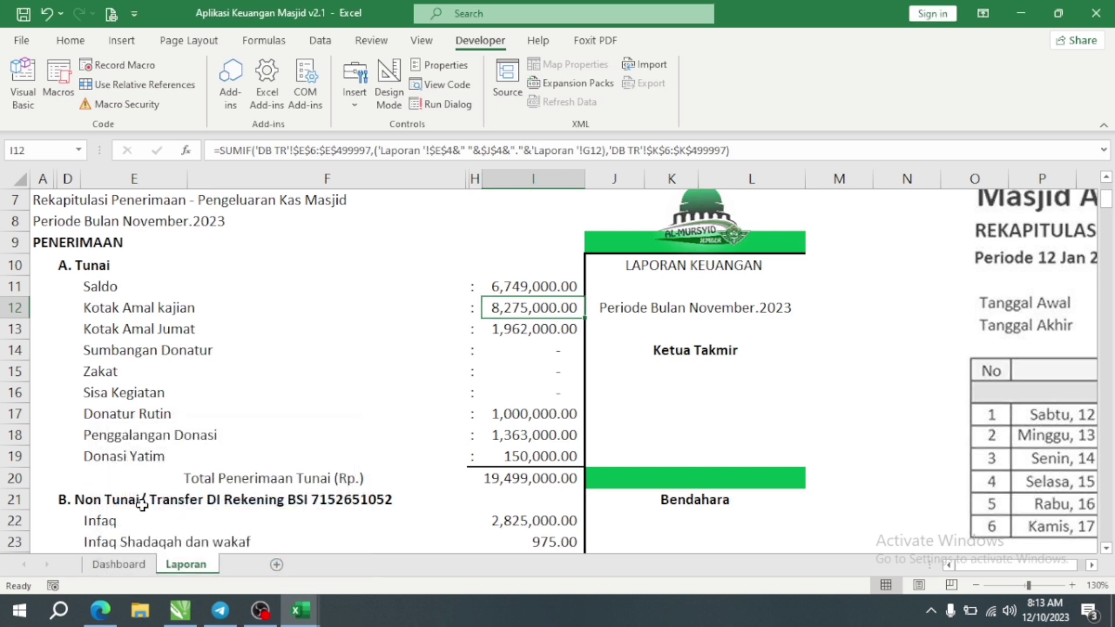
pyautogui.moveTo(56, 304); pyautogui.dragTo(61, 419)
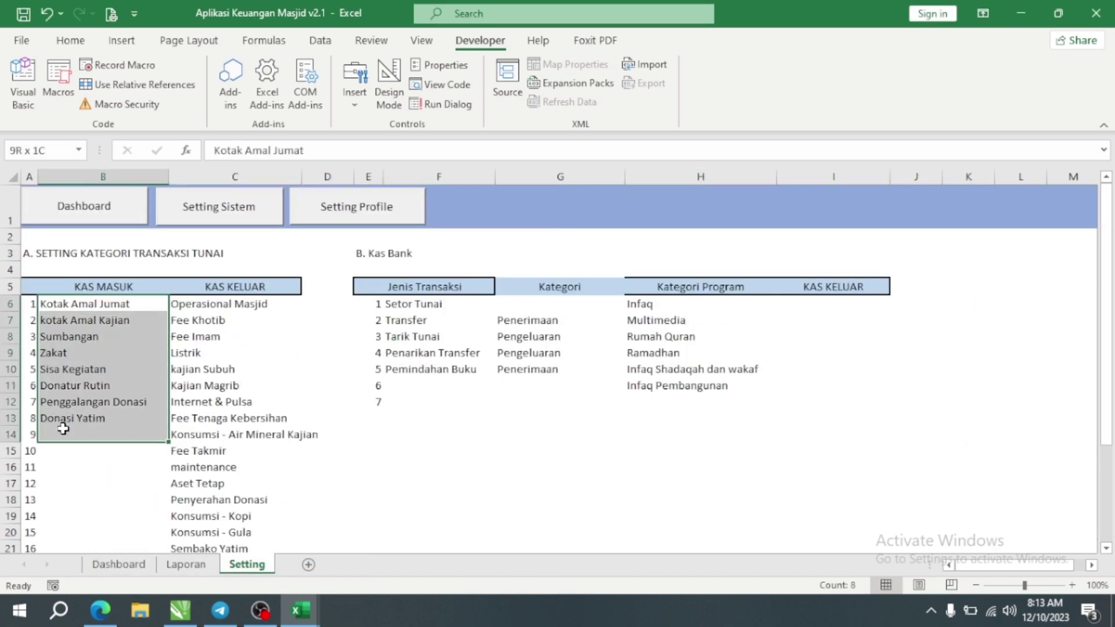
# Return to the Laporan sheet and compare its Tunai categories, from Kotak Amal kajian to Sisa Kegiatan, checking the amount formulas.
pyautogui.click(184, 564)
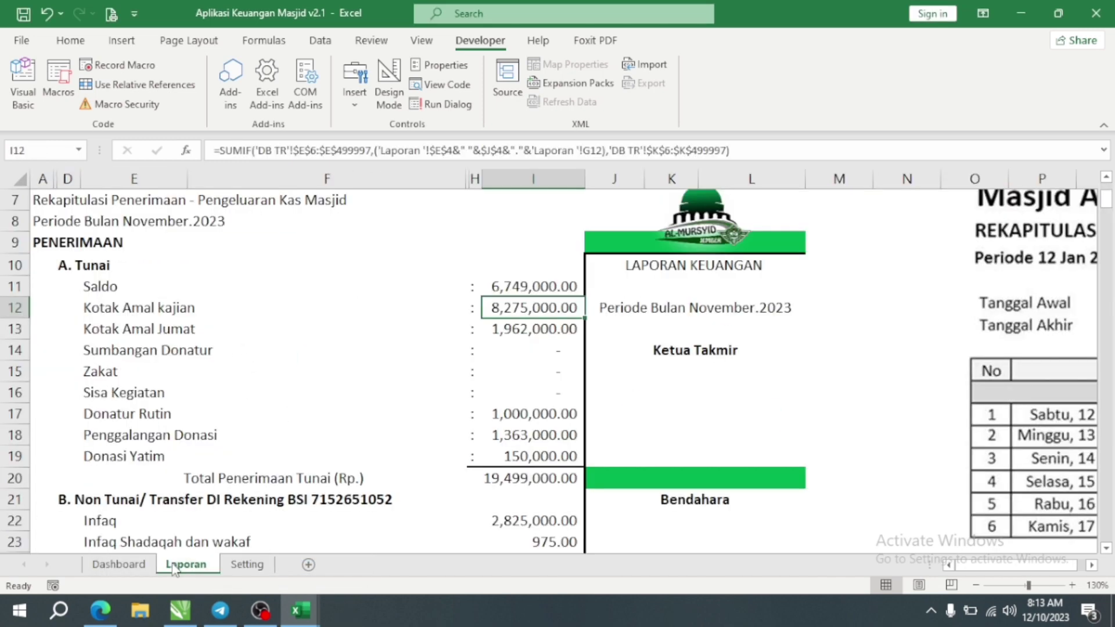
pyautogui.click(125, 325)
pyautogui.click(145, 306)
pyautogui.click(162, 337)
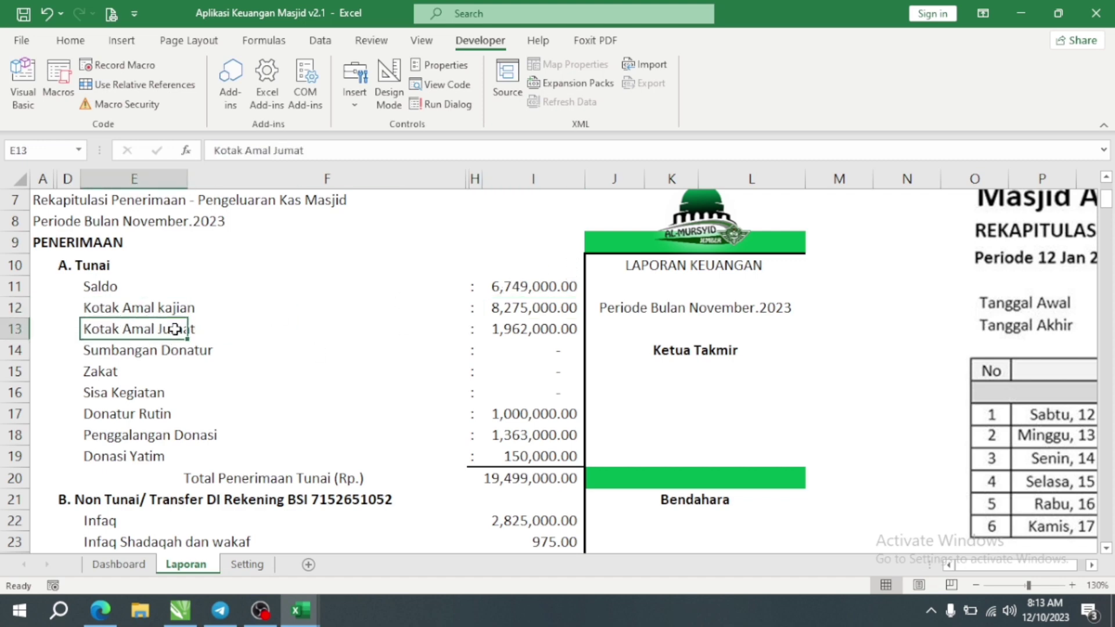
pyautogui.click(143, 354)
pyautogui.click(511, 359)
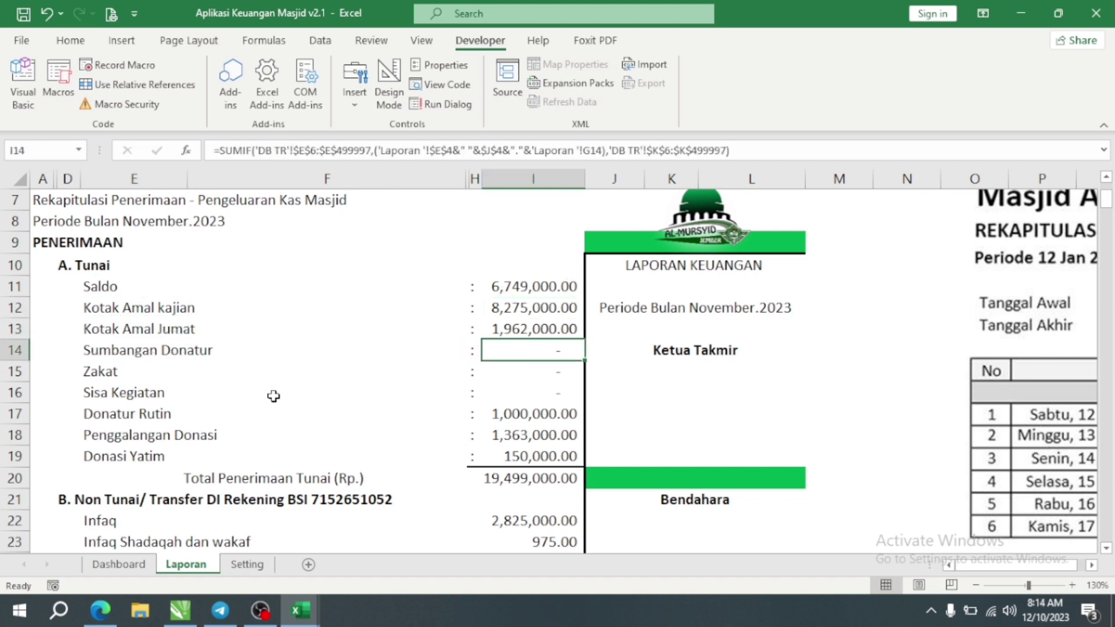
pyautogui.click(101, 379)
pyautogui.click(498, 376)
pyautogui.click(116, 393)
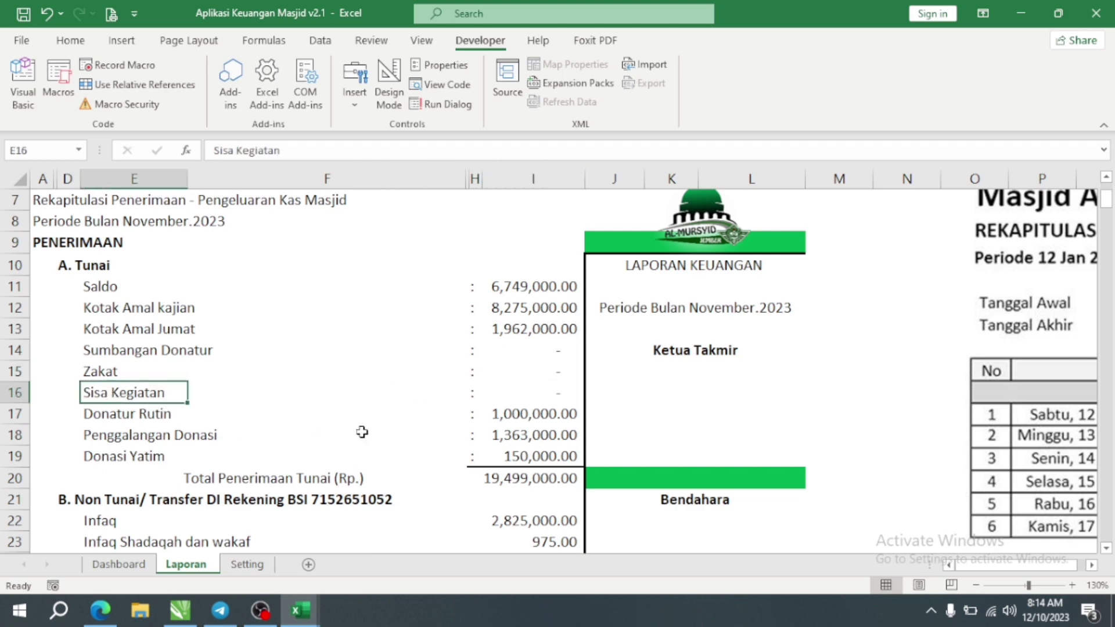
pyautogui.click(500, 398)
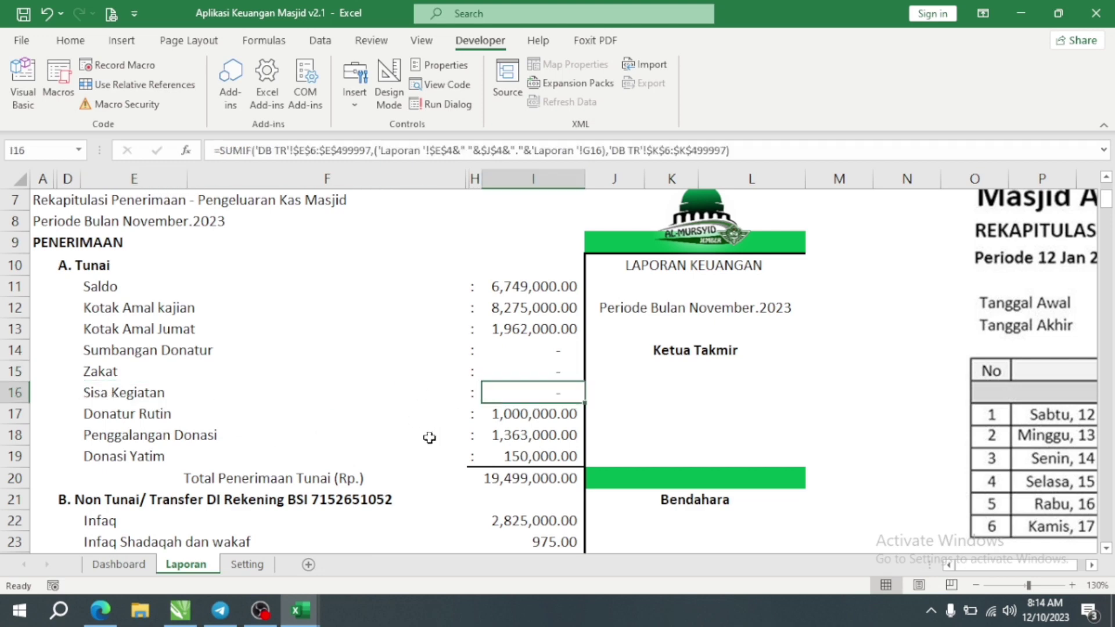
# Review the report's Tunai and Non Tunai receipts and its PENGELUARAN section.
pyautogui.scroll(-1, 400, 445)
pyautogui.scroll(3, 395, 450)
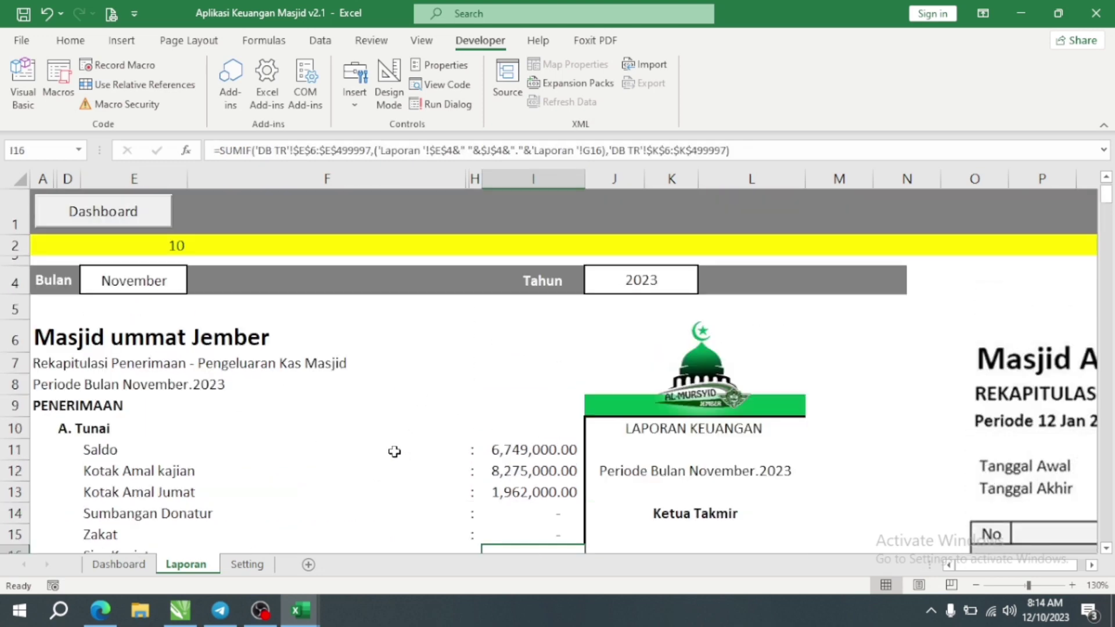
pyautogui.scroll(-2, 650, 400)
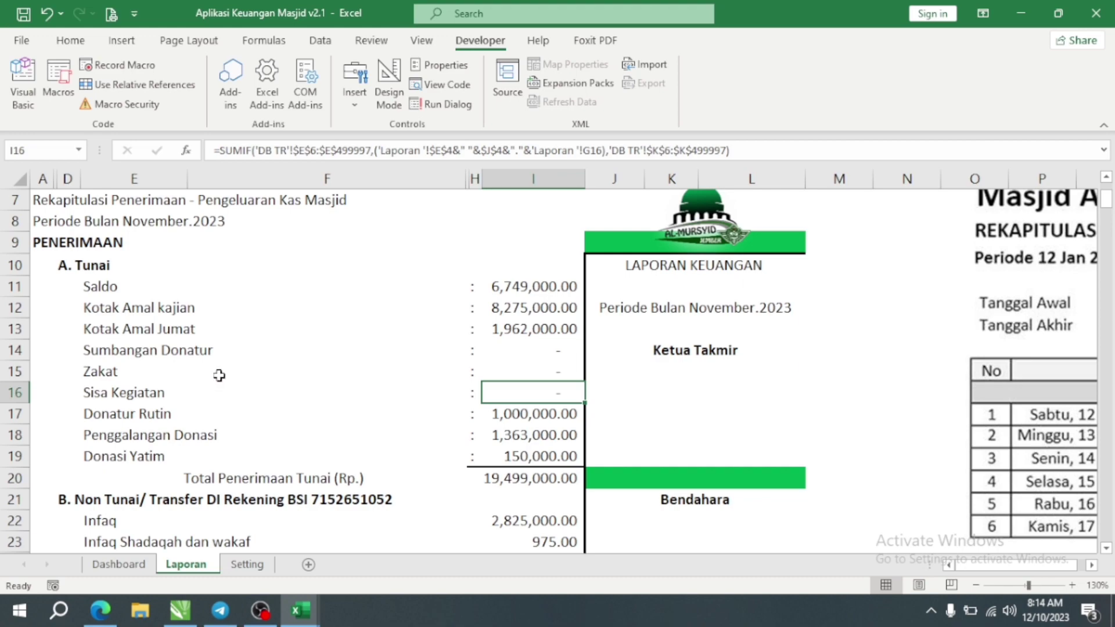
pyautogui.scroll(-1, 219, 376)
pyautogui.scroll(-5, 426, 429)
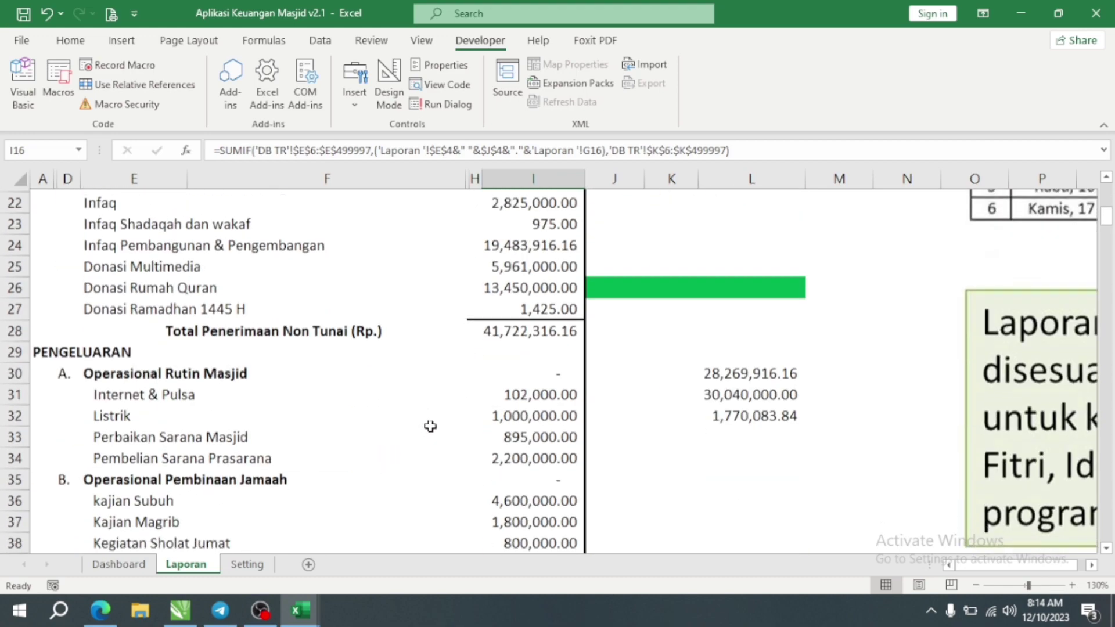
pyautogui.scroll(2, 510, 399)
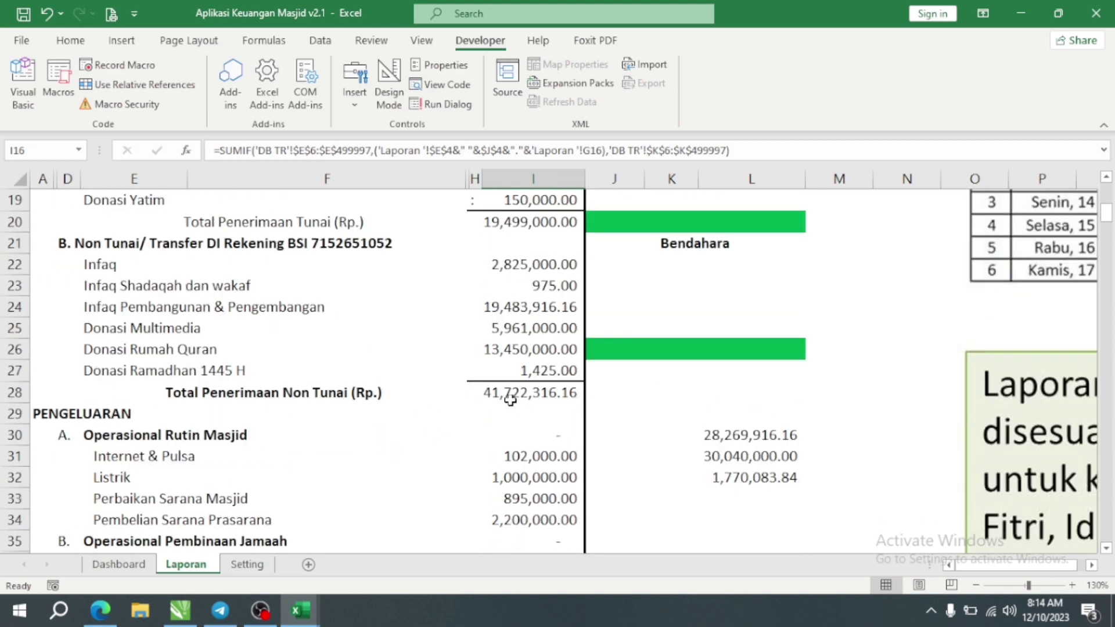
pyautogui.scroll(-3, 333, 441)
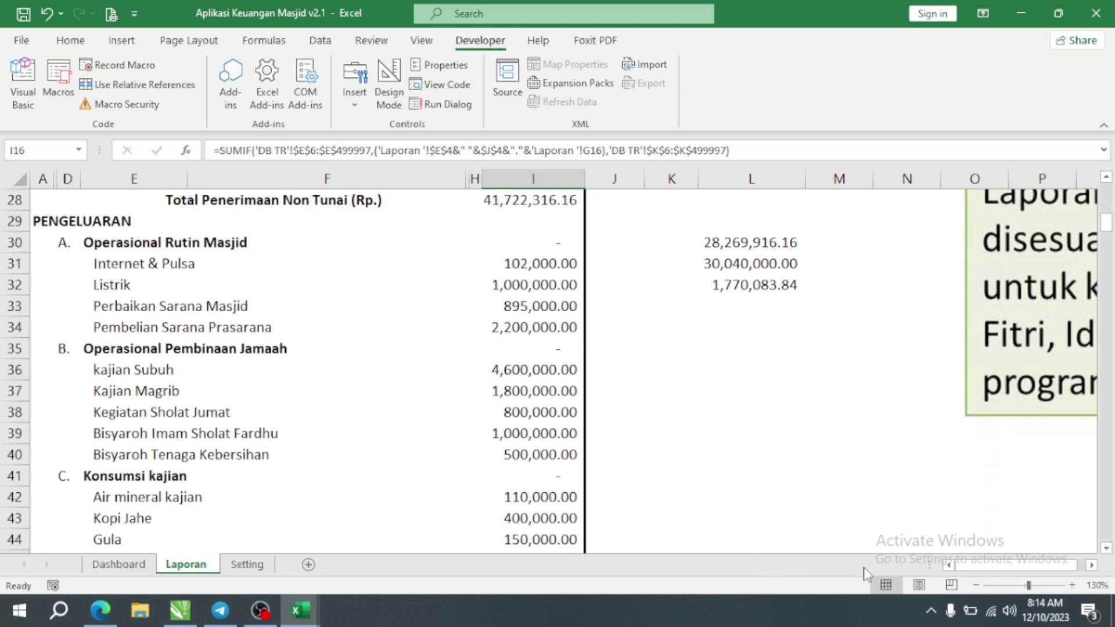
# Examine the sample Masjid Ar Raudhah recap beside the main report, including its date range, LAPORAN SINGKAT and category tables.
pyautogui.keyDown('ctrl'); pyautogui.scroll(-3, 813, 507); pyautogui.keyUp('ctrl')
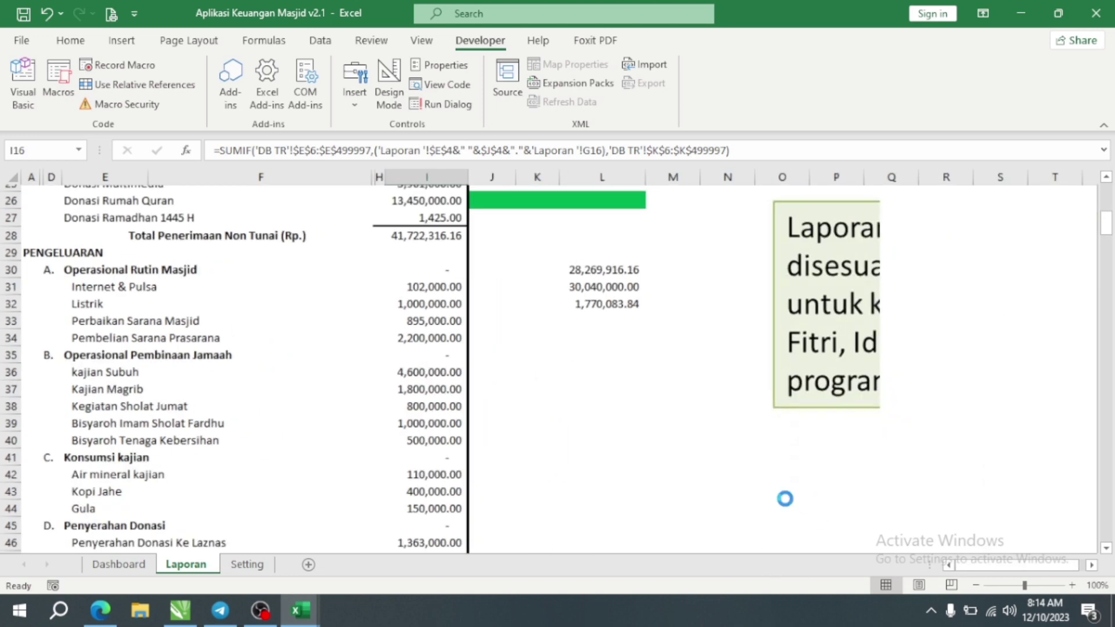
pyautogui.scroll(4, 677, 378)
pyautogui.scroll(2, 673, 398)
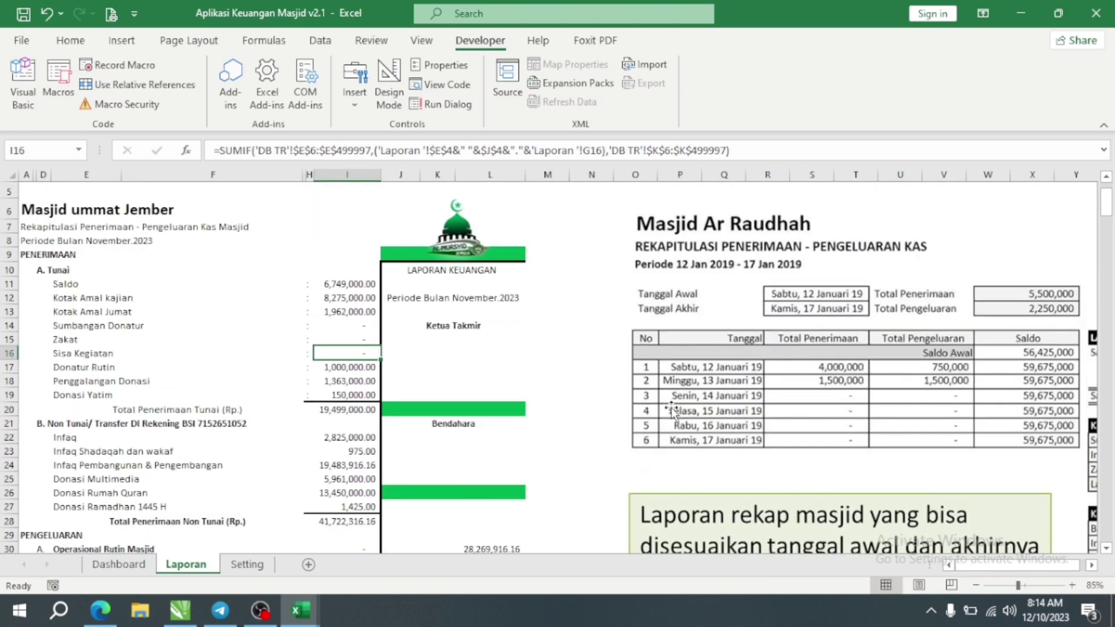
pyautogui.moveTo(978, 565); pyautogui.dragTo(986, 565)
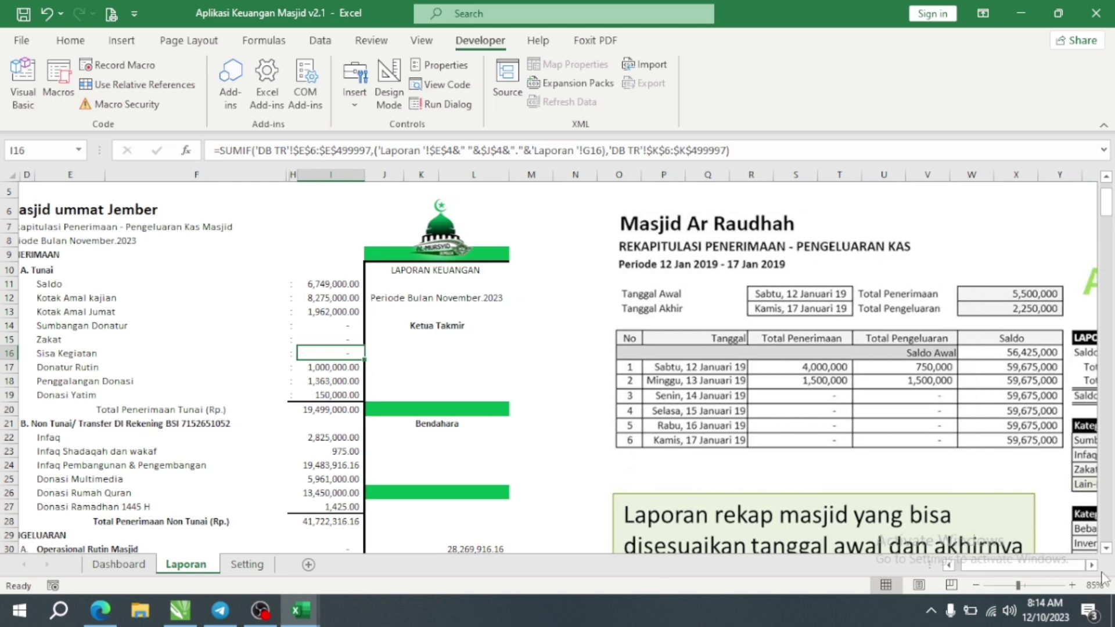
pyautogui.hscroll(3, 791, 273)
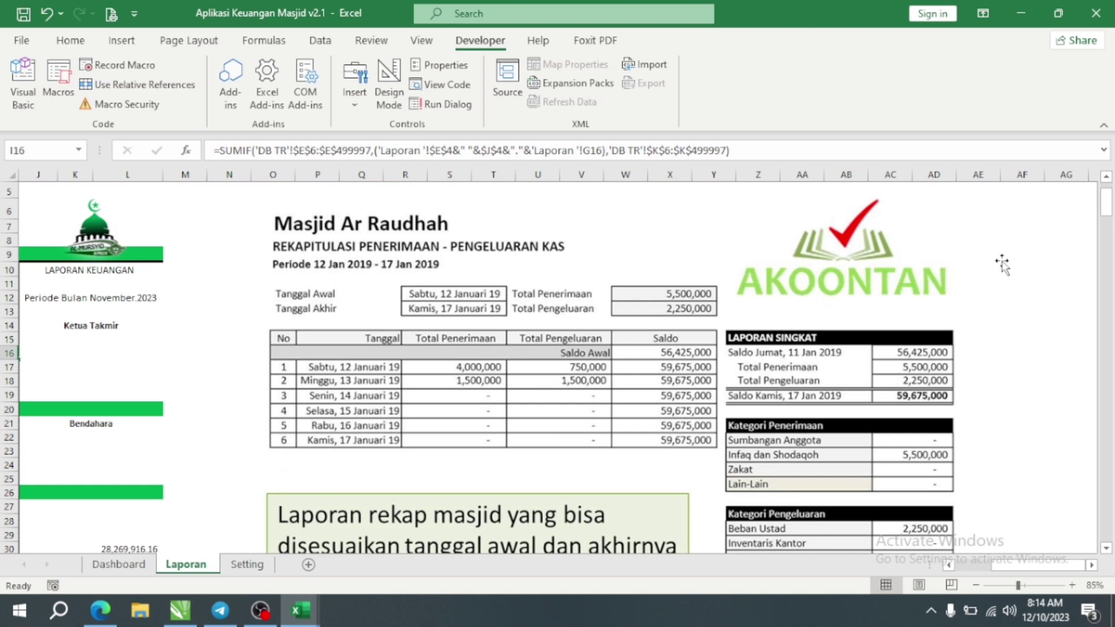
pyautogui.scroll(-3, 720, 348)
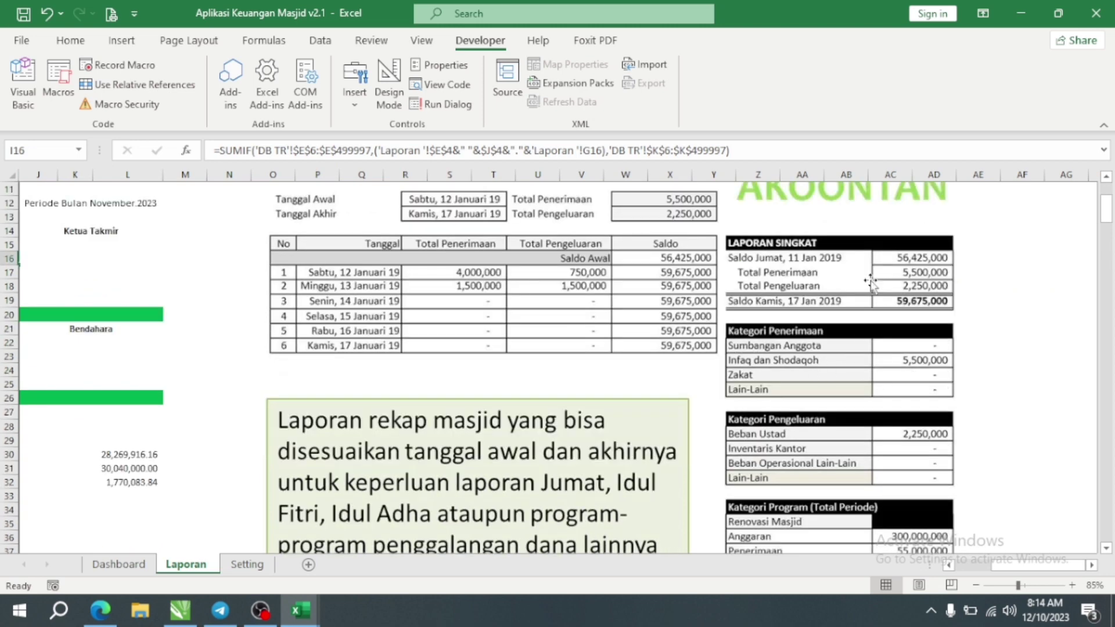
pyautogui.scroll(5, 735, 427)
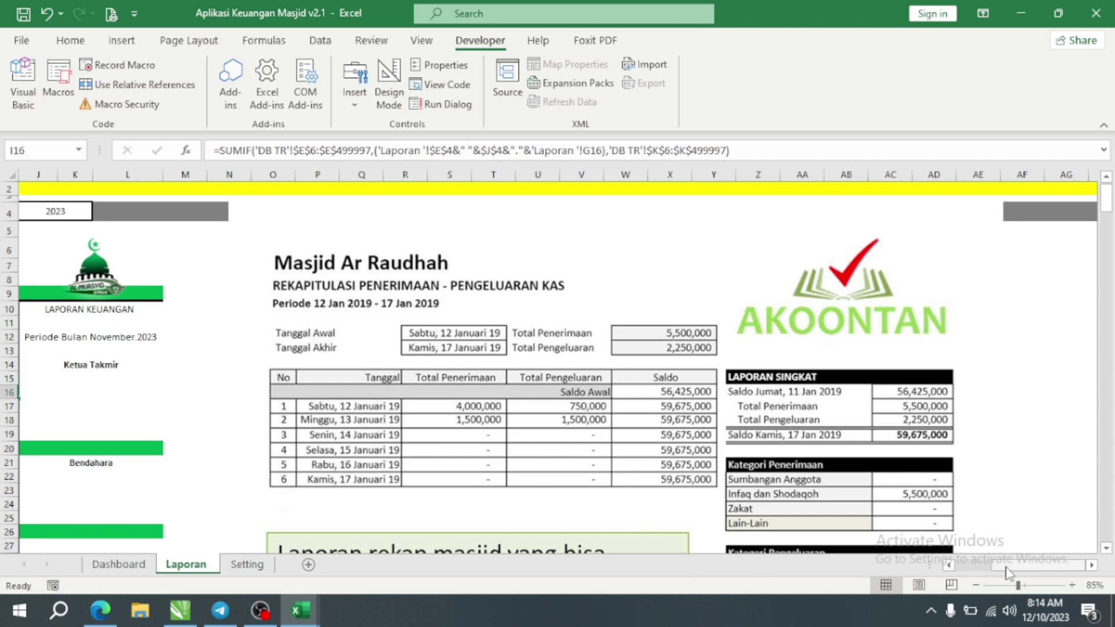
# Look over the Masjid ummat Jember report's receipts and period settings again.
pyautogui.hscroll(-5, 987, 546)
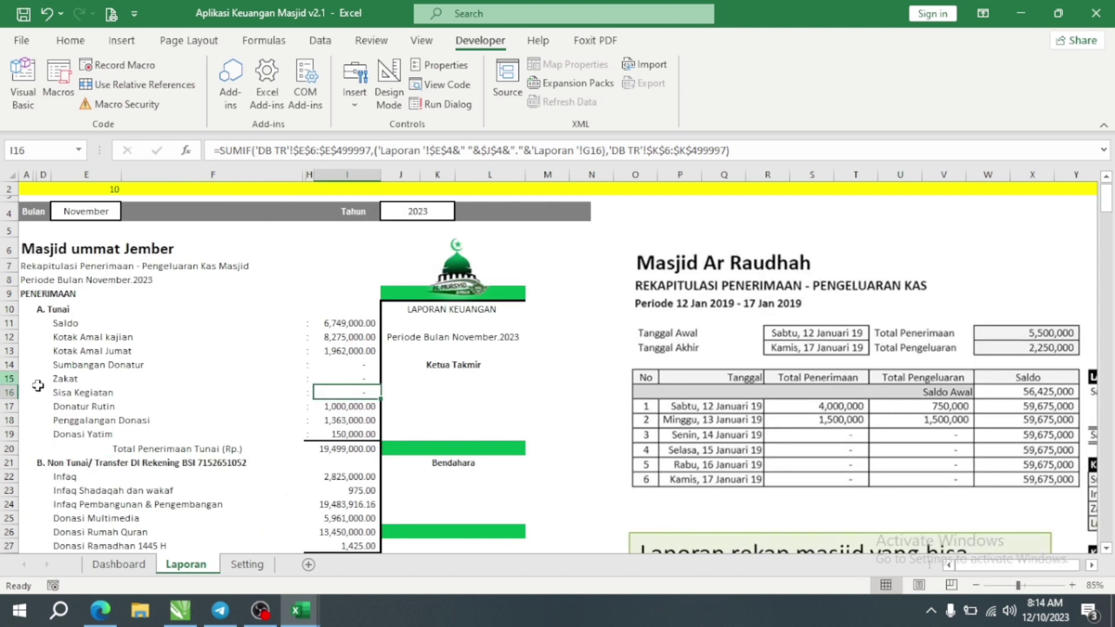
pyautogui.scroll(-2, 668, 432)
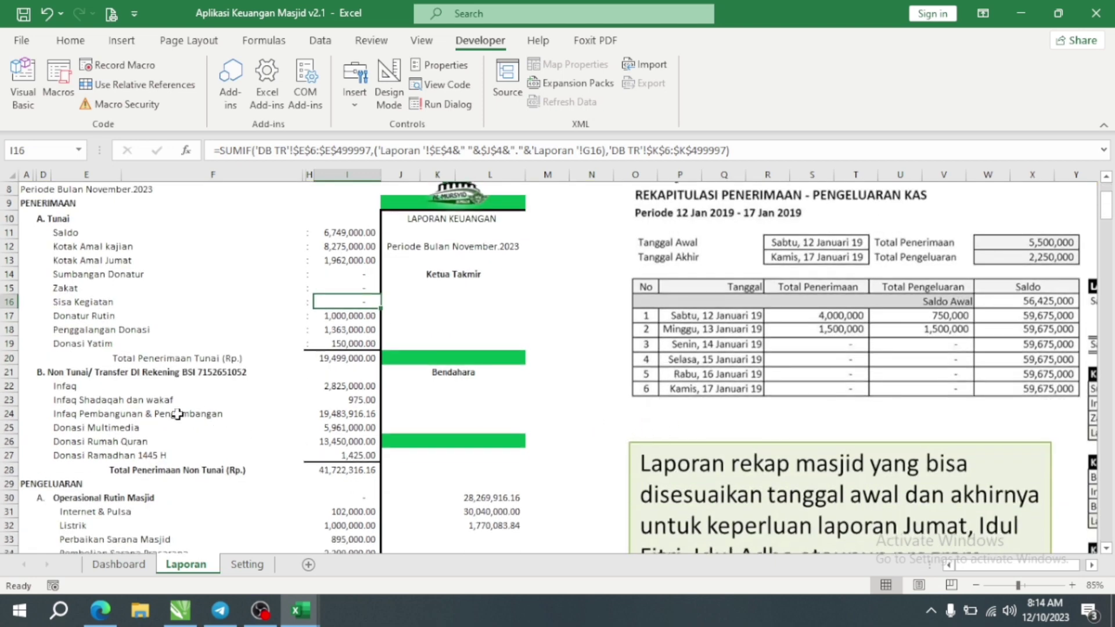
pyautogui.scroll(3, 160, 401)
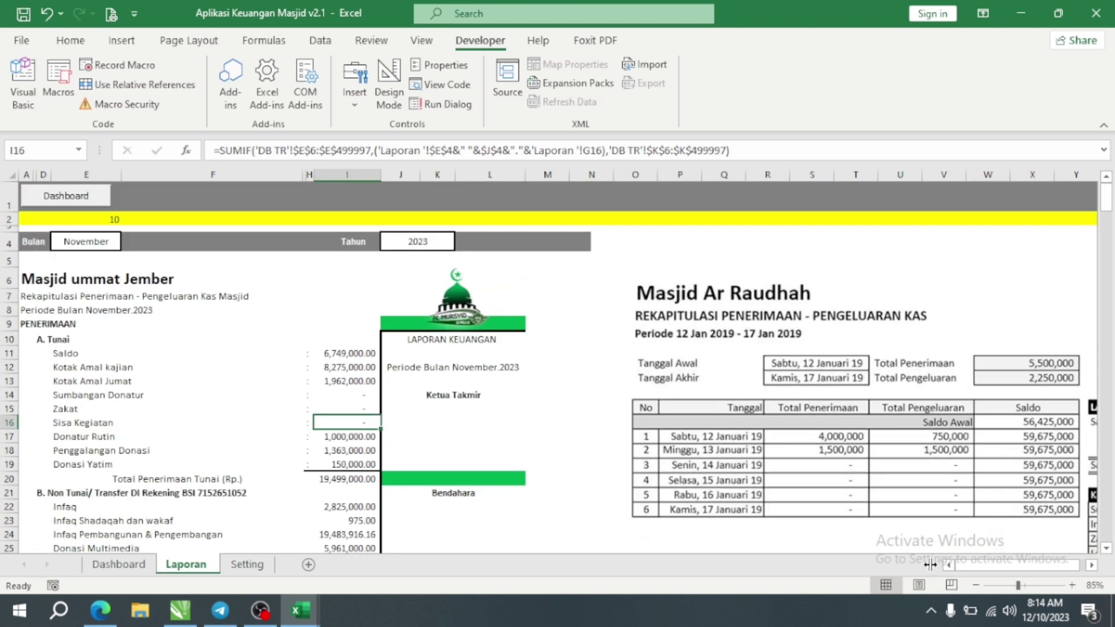
pyautogui.scroll(-4, 141, 311)
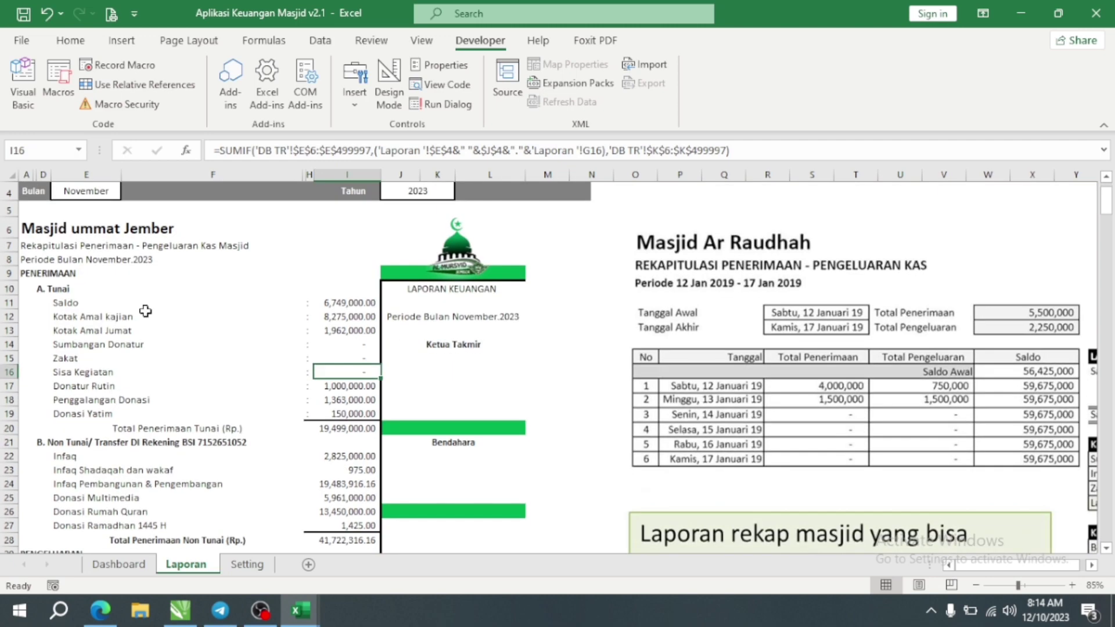
# Review the November report from its receipts and PENGELUARAN sections through the last entries of the Arus Kas Tunai Masjid table.
pyautogui.scroll(2, 136, 265)
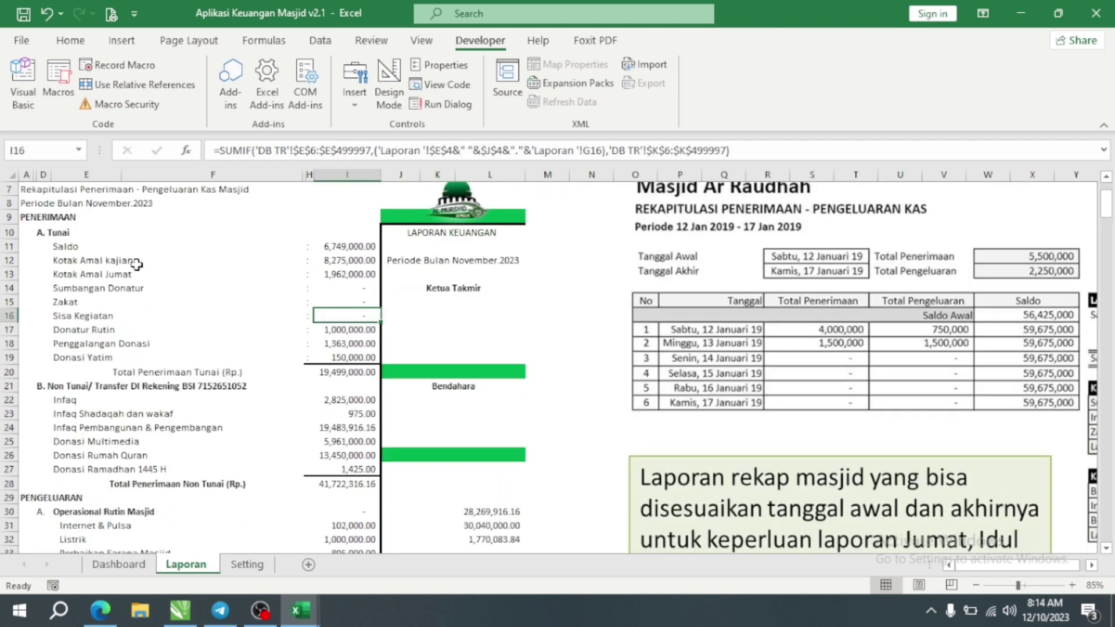
pyautogui.scroll(-6, 147, 258)
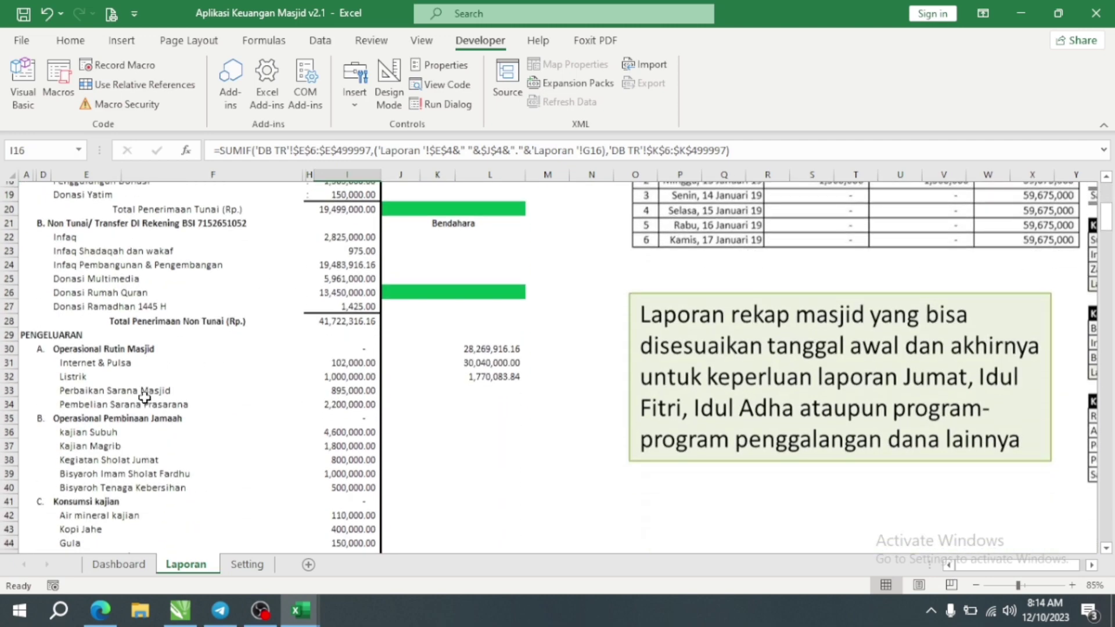
pyautogui.scroll(-9, 145, 398)
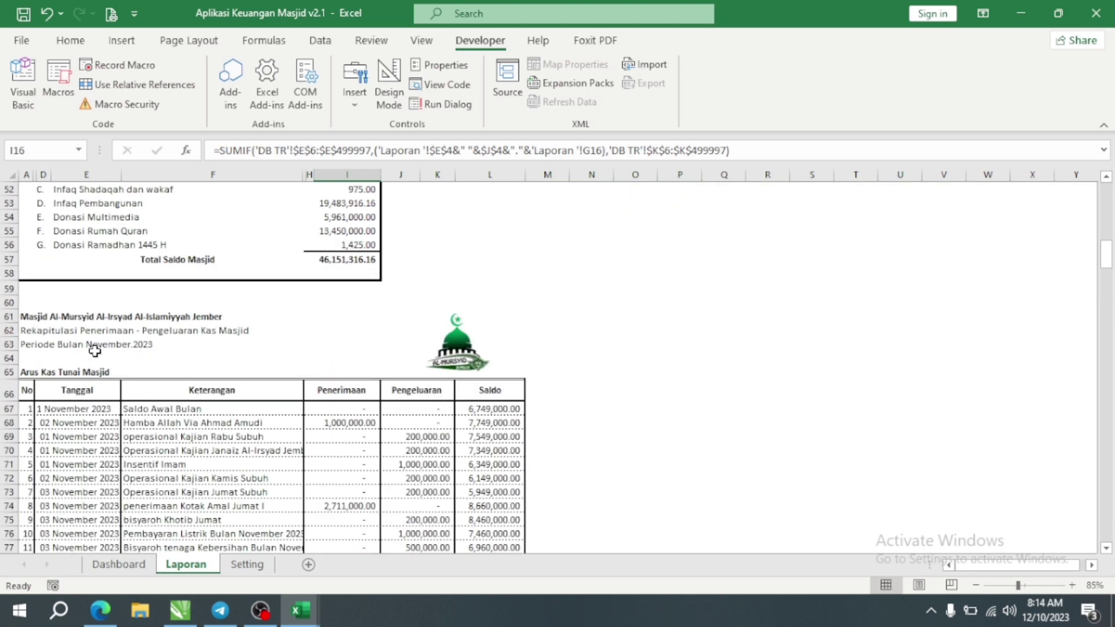
pyautogui.scroll(-6, 120, 408)
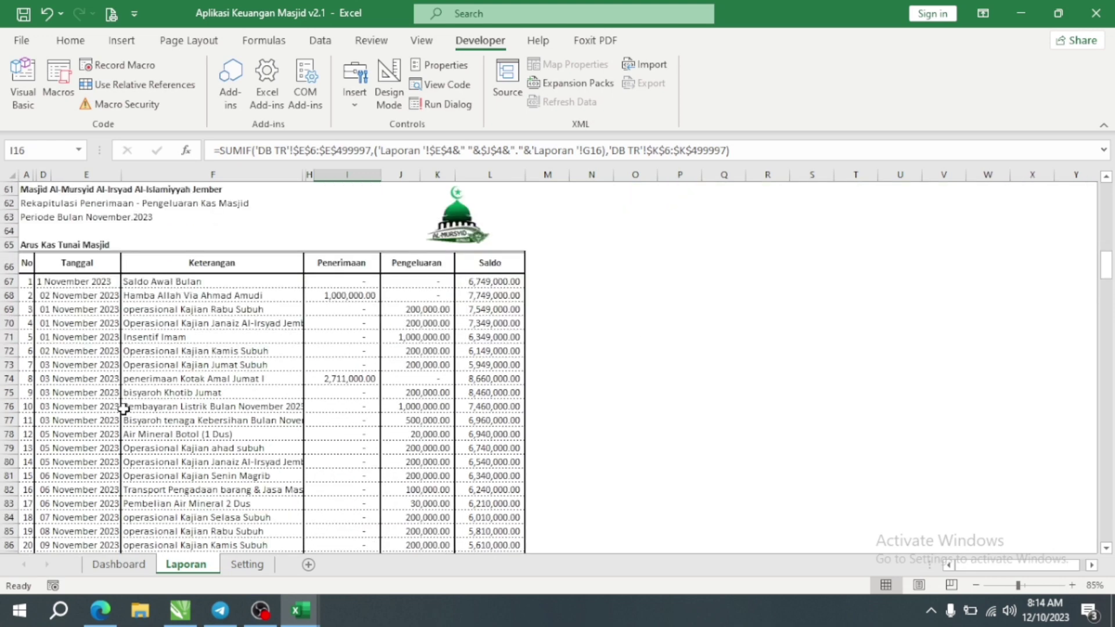
pyautogui.scroll(-7, 257, 349)
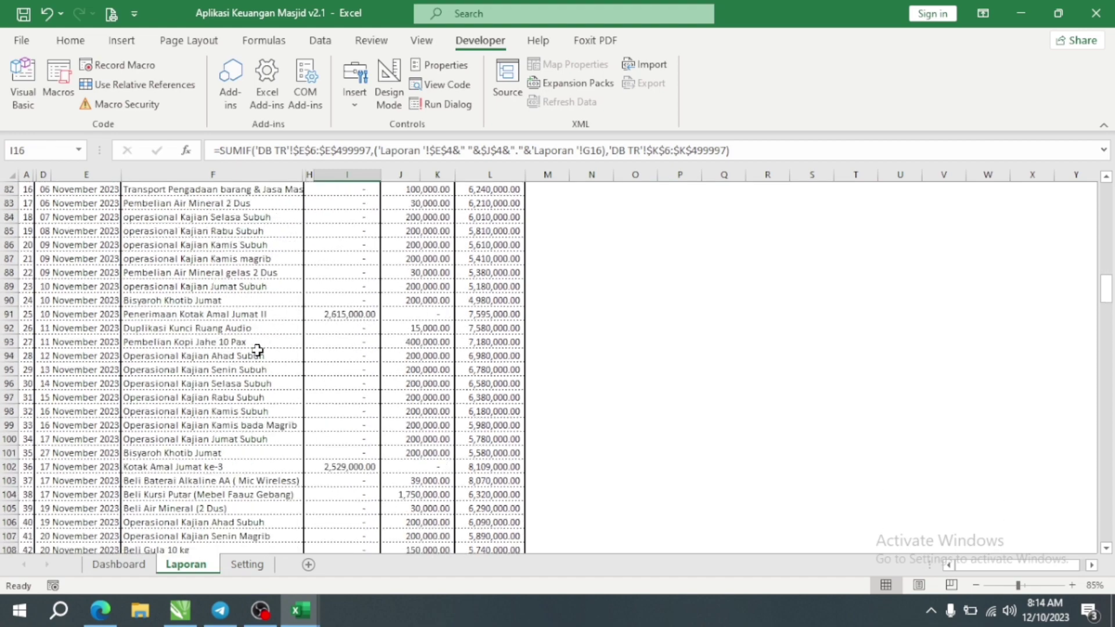
pyautogui.scroll(-8, 243, 421)
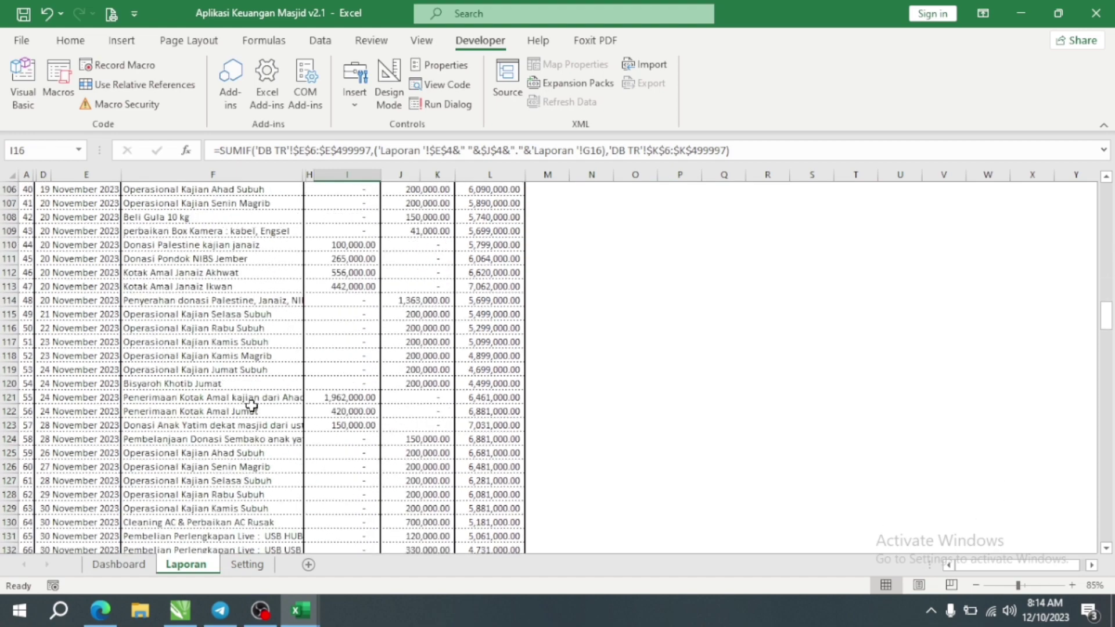
pyautogui.scroll(-10, 168, 404)
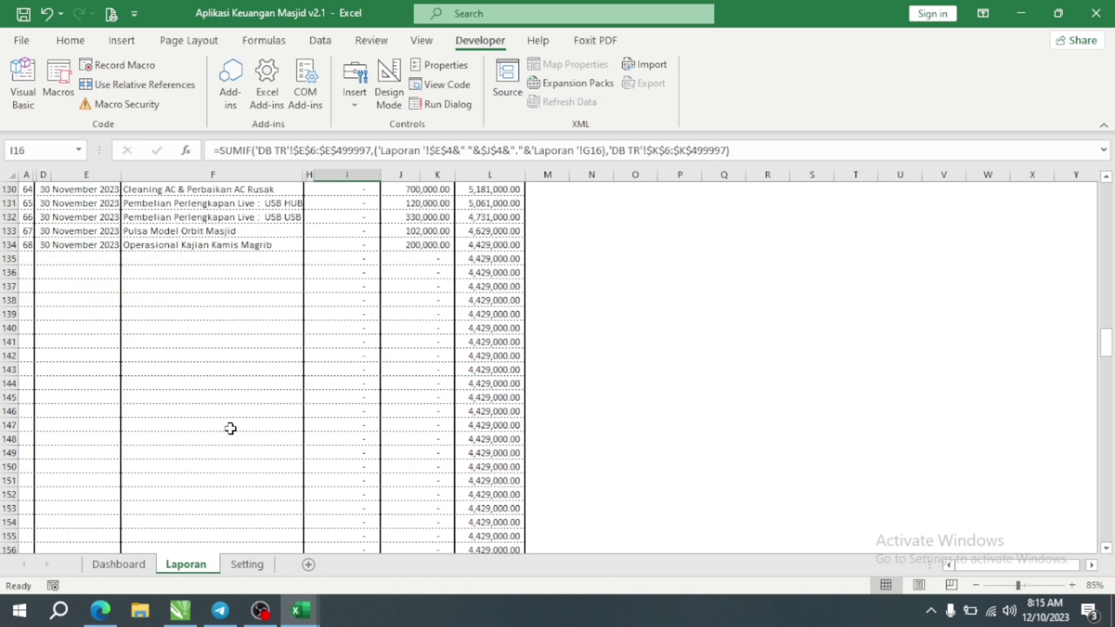
# Set the report's Bulan to Desember and check its receipts, expenses and cash flow entries for that month.
pyautogui.scroll(20, 262, 383)
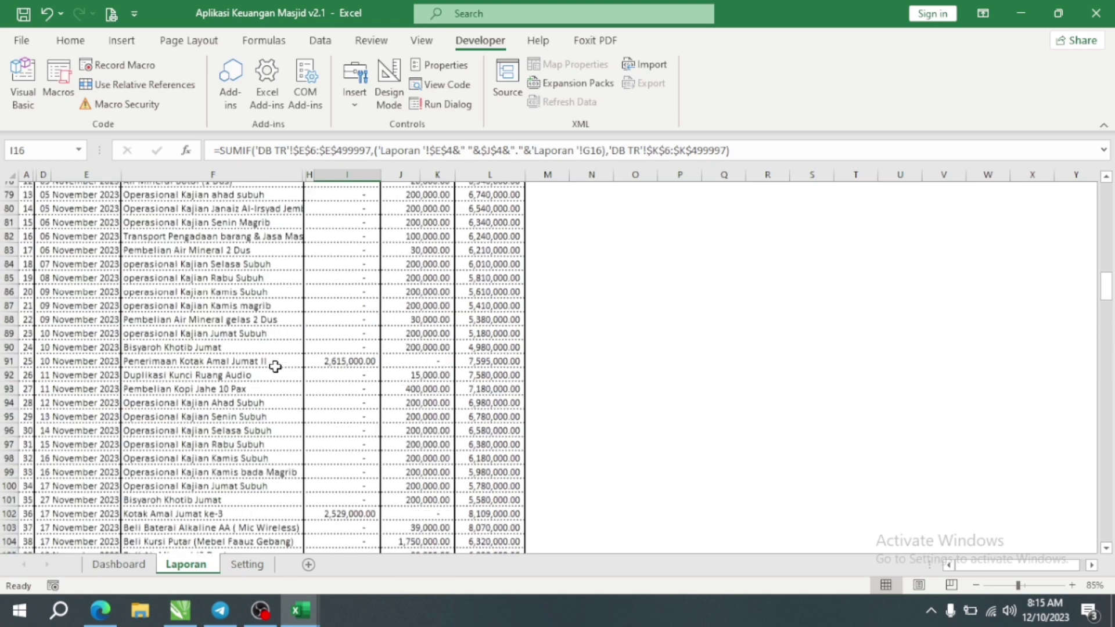
pyautogui.scroll(3, 276, 367)
pyautogui.click(108, 241)
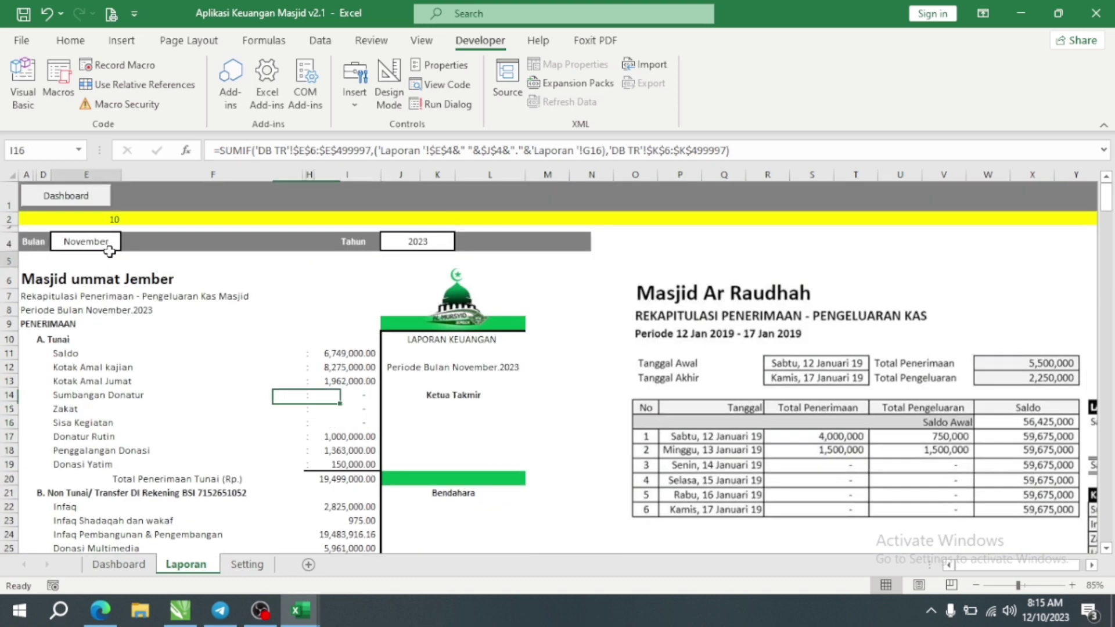
pyautogui.click(128, 242)
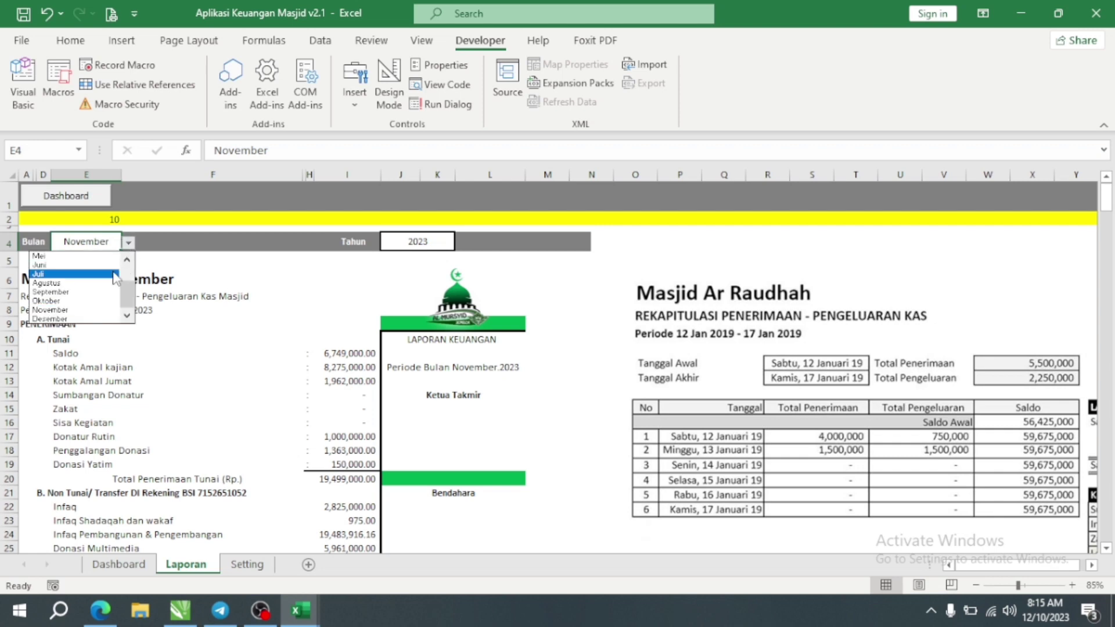
pyautogui.click(96, 322)
pyautogui.scroll(-18, 371, 378)
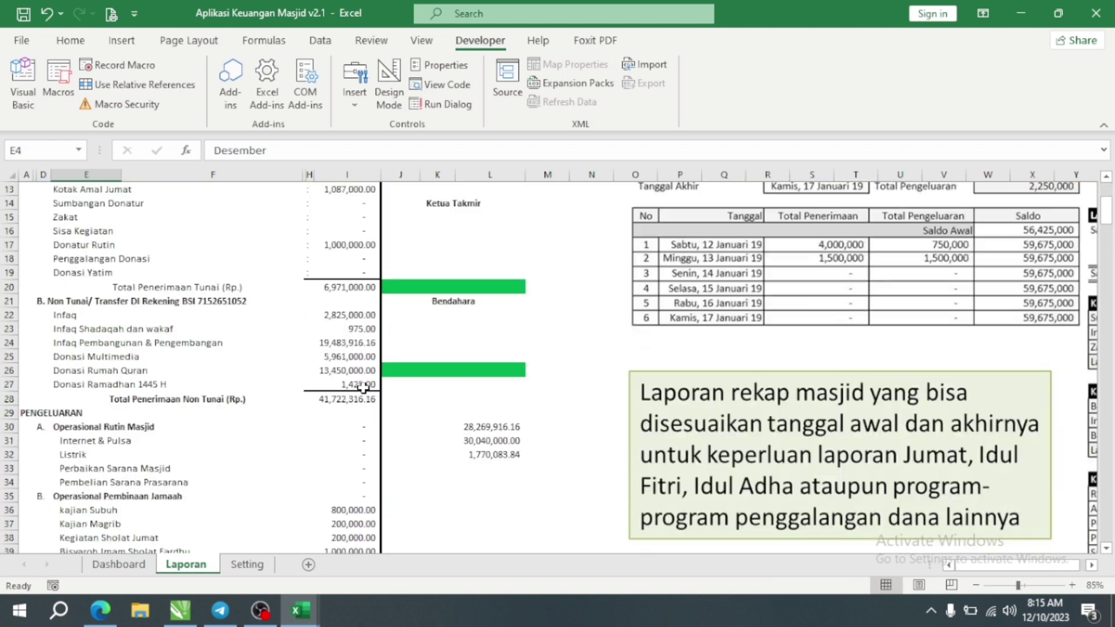
pyautogui.scroll(-4, 372, 379)
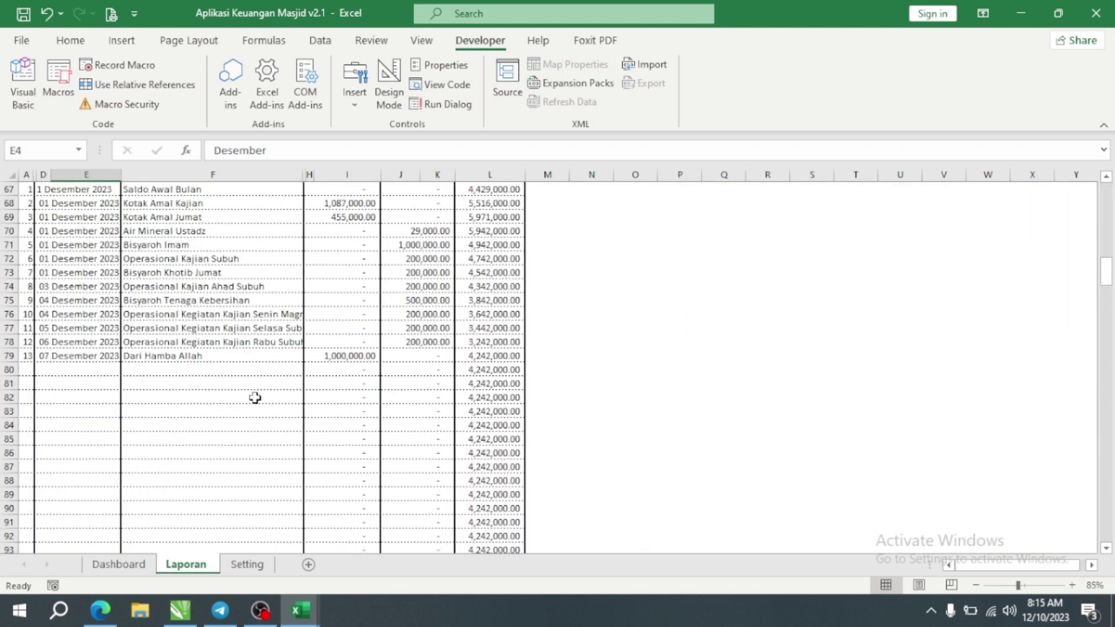
pyautogui.click(608, 406)
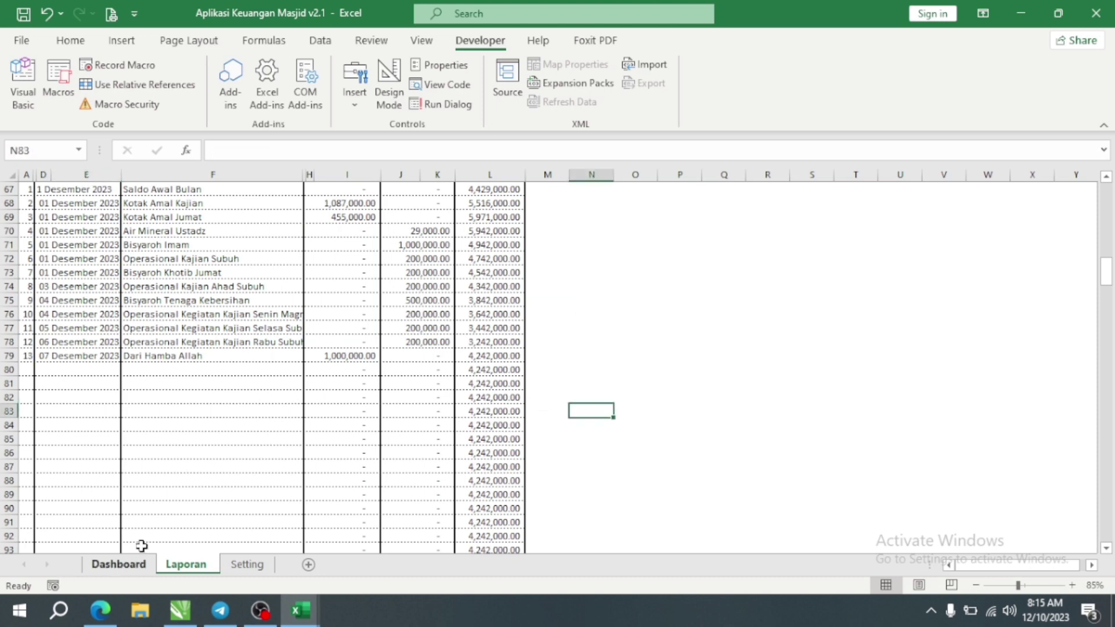
# Look at the Dashboard's balances and charts, then examine the Laporan sheet from its summary to the end of the cash flow table.
pyautogui.click(122, 564)
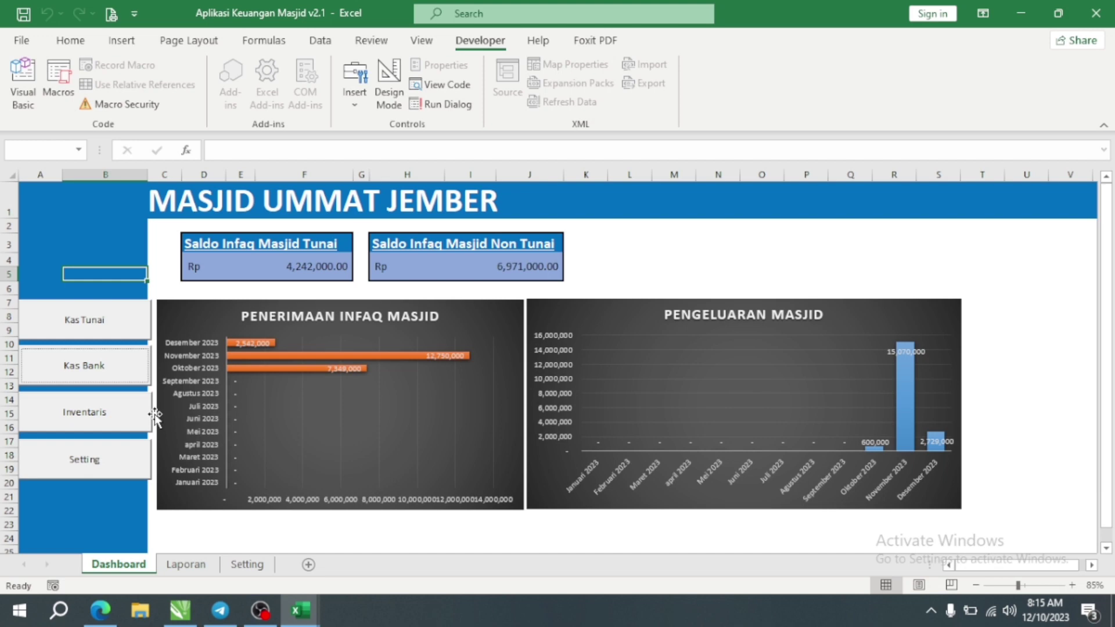
pyautogui.click(187, 564)
pyautogui.scroll(15, 285, 361)
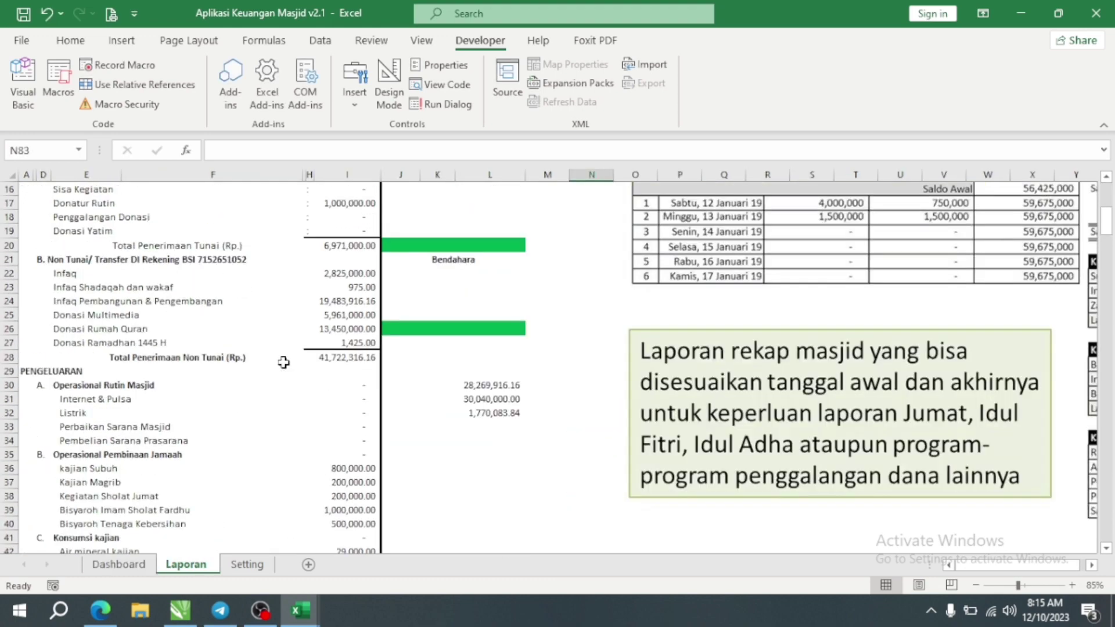
pyautogui.scroll(5, 283, 361)
pyautogui.scroll(-20, 284, 362)
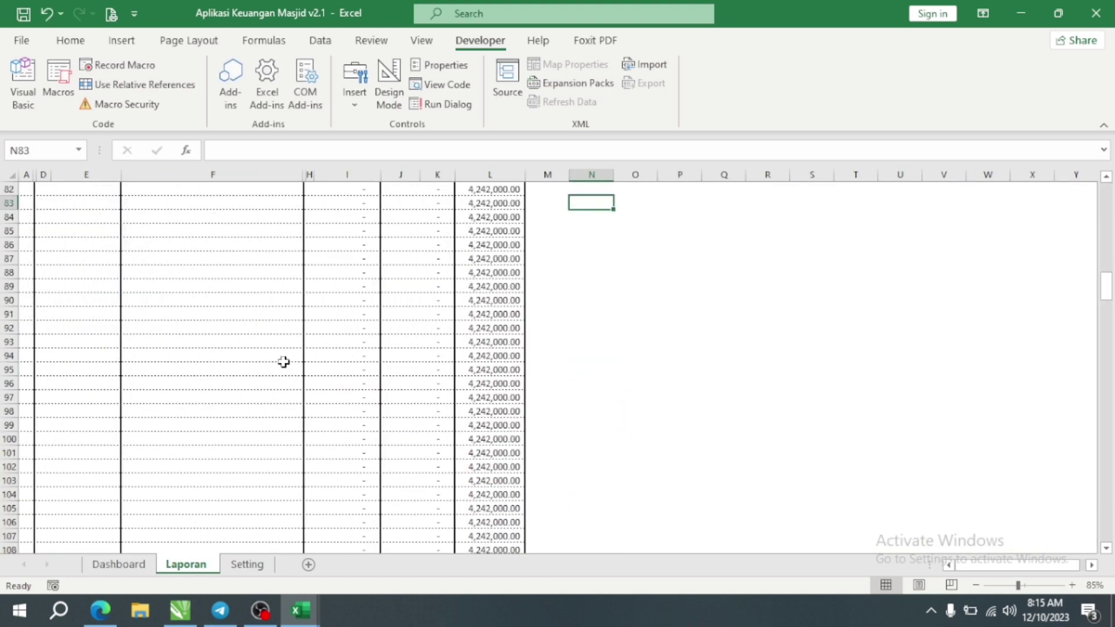
pyautogui.scroll(-20, 283, 362)
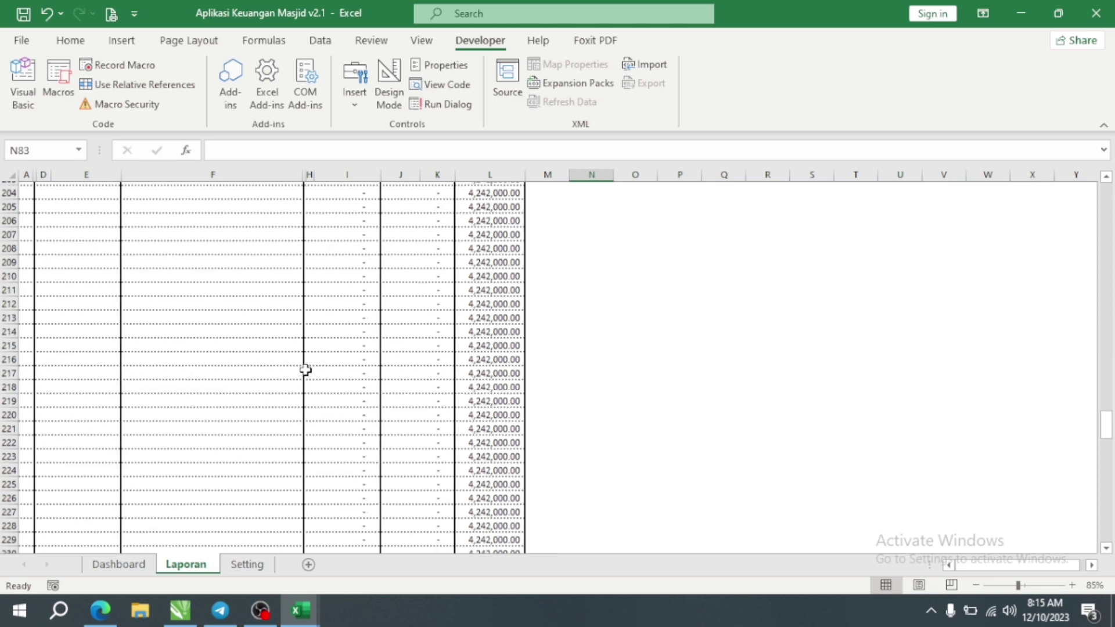
pyautogui.scroll(-20, 306, 369)
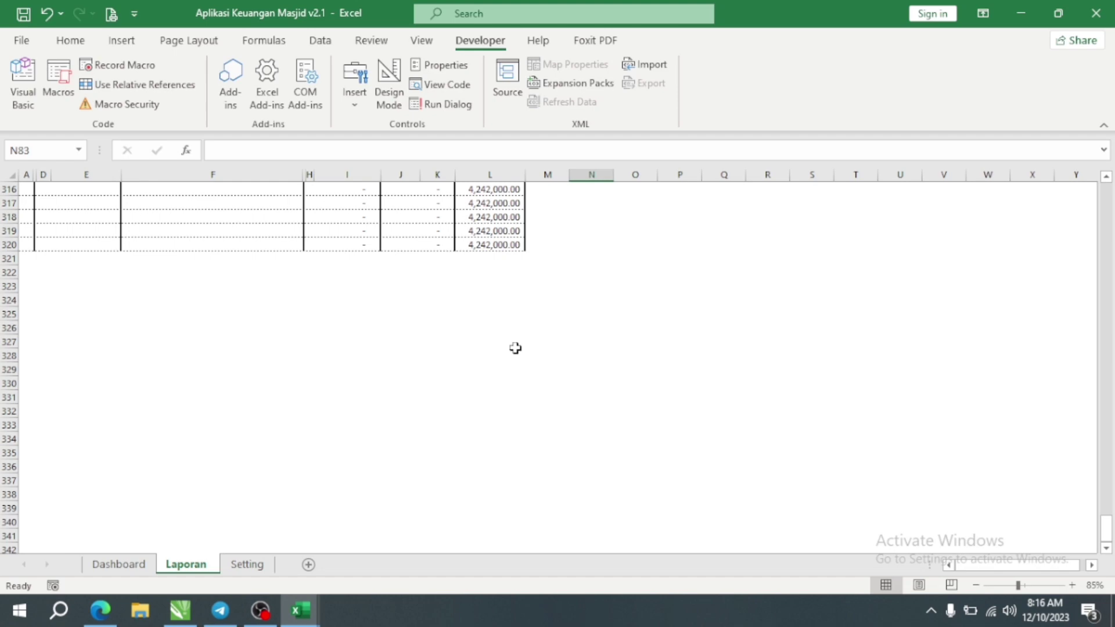
pyautogui.moveTo(1102, 532); pyautogui.dragTo(1103, 197)
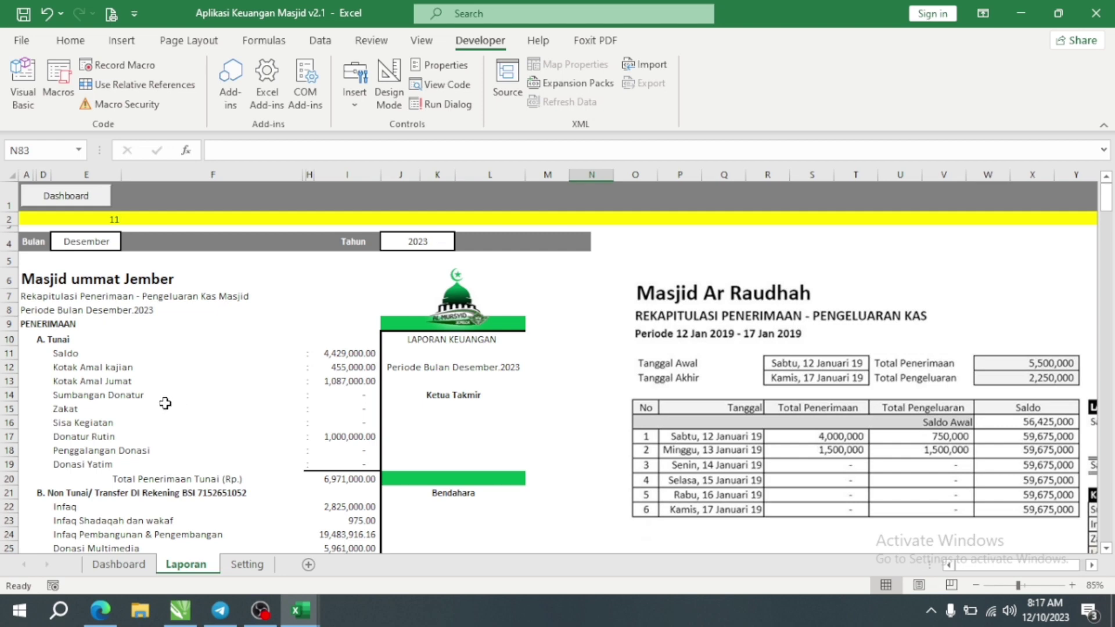
pyautogui.click(552, 334)
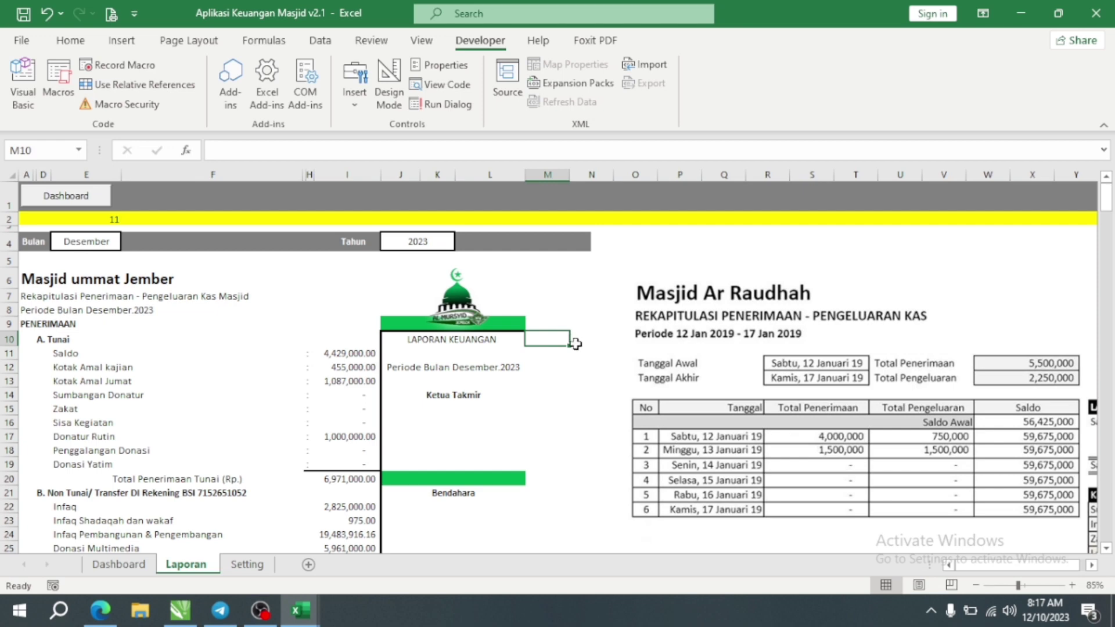
# Go back to the Dashboard and open the Kas Tunai transaction sheet to view its entry form and transaction list.
pyautogui.click(46, 187)
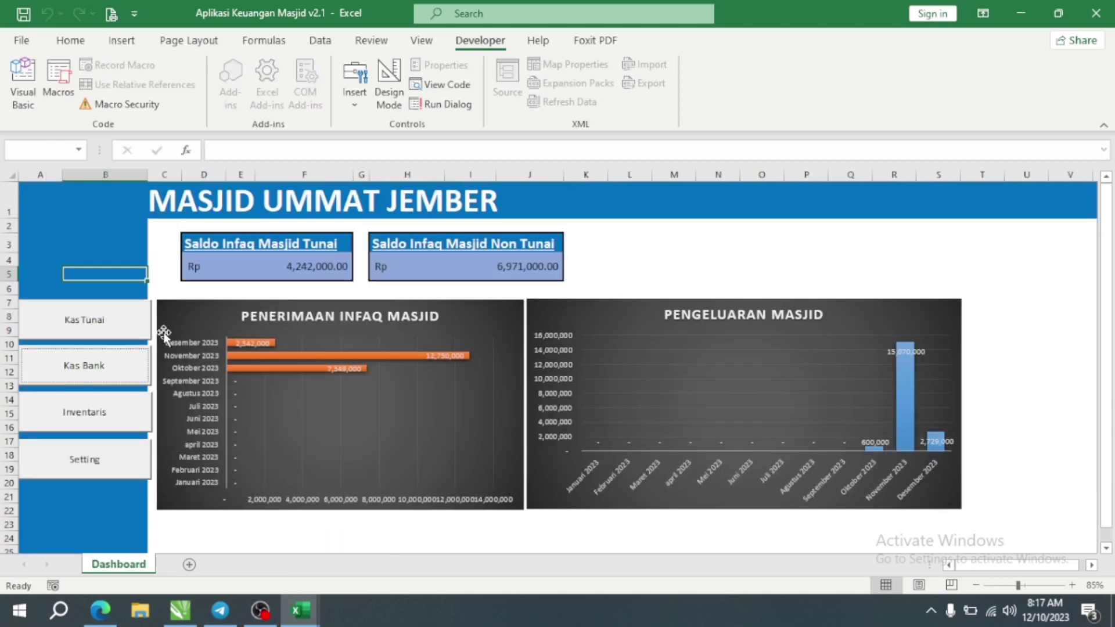
pyautogui.click(110, 331)
pyautogui.click(235, 265)
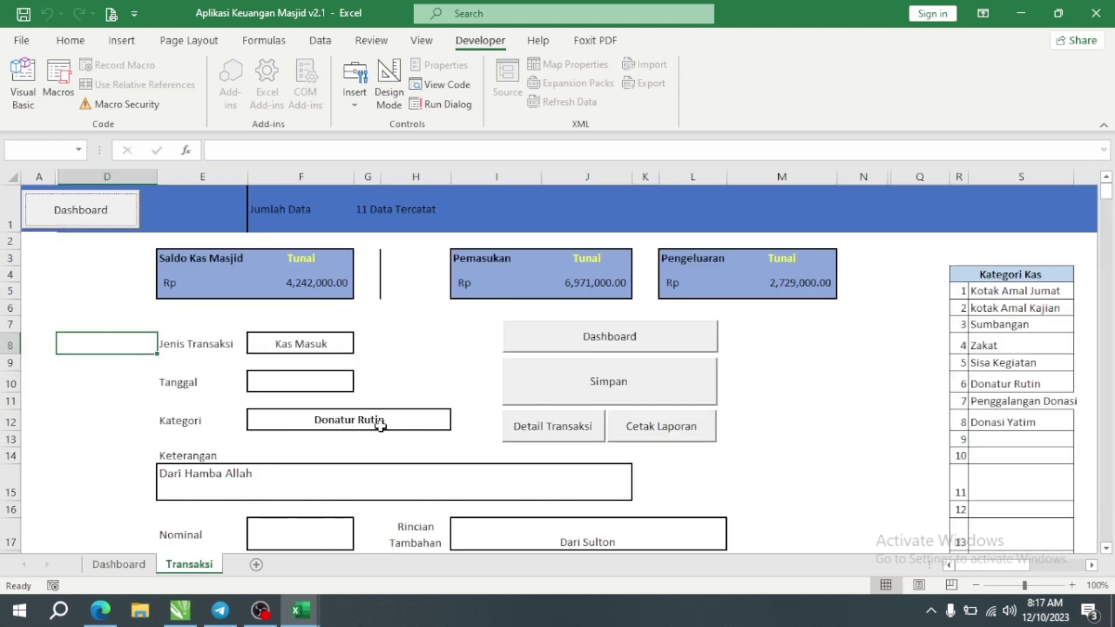
pyautogui.scroll(-2, 385, 459)
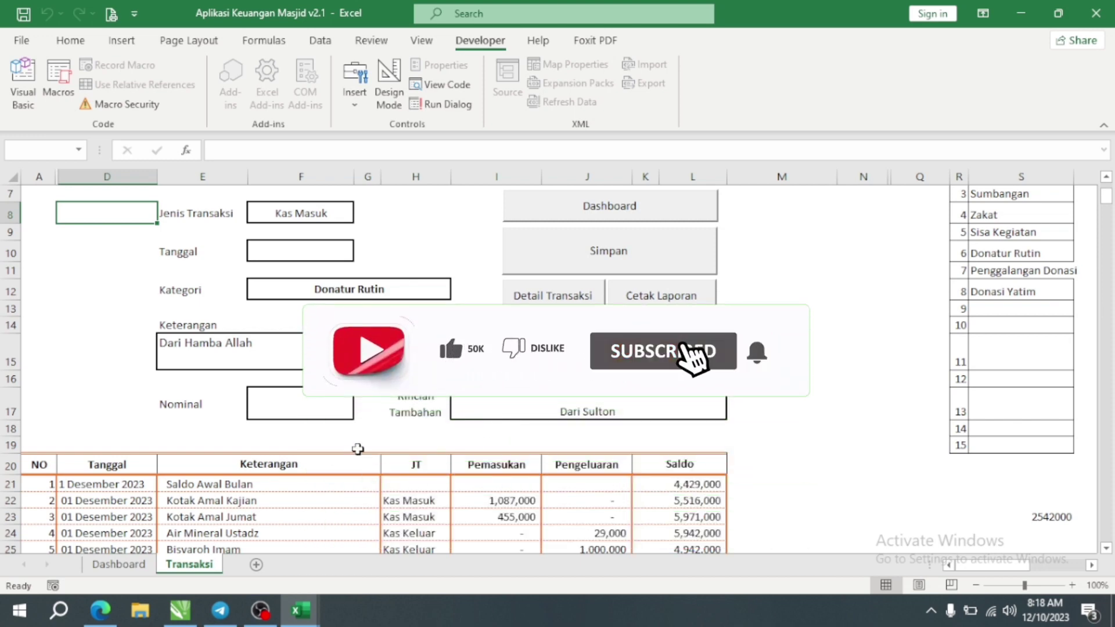
# Save the workbook and close it.
pyautogui.click(24, 17)
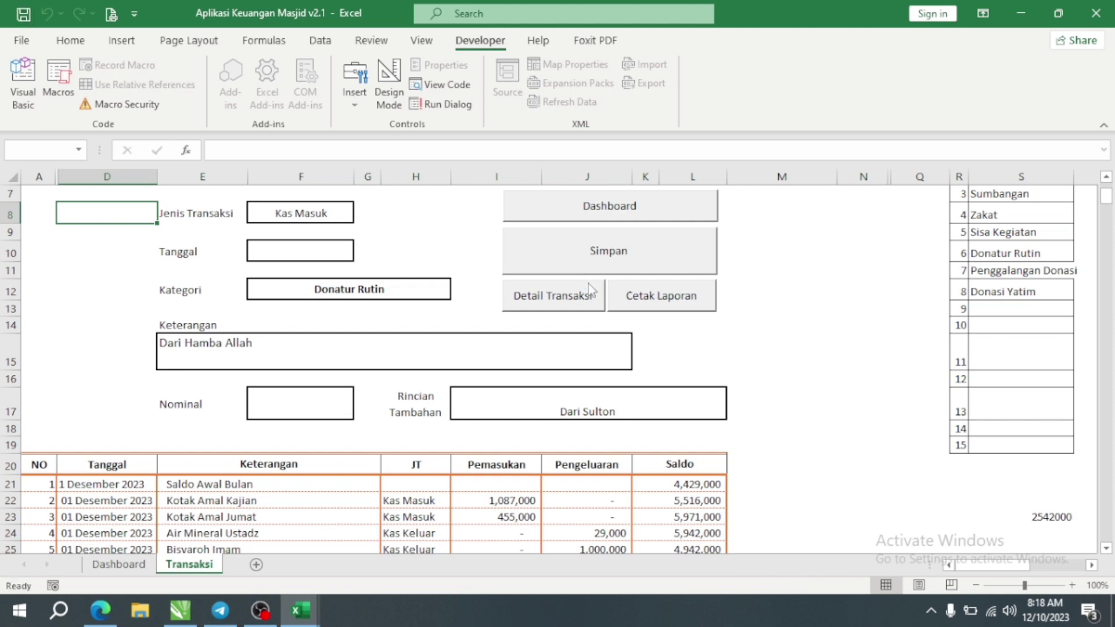
pyautogui.click(1095, 13)
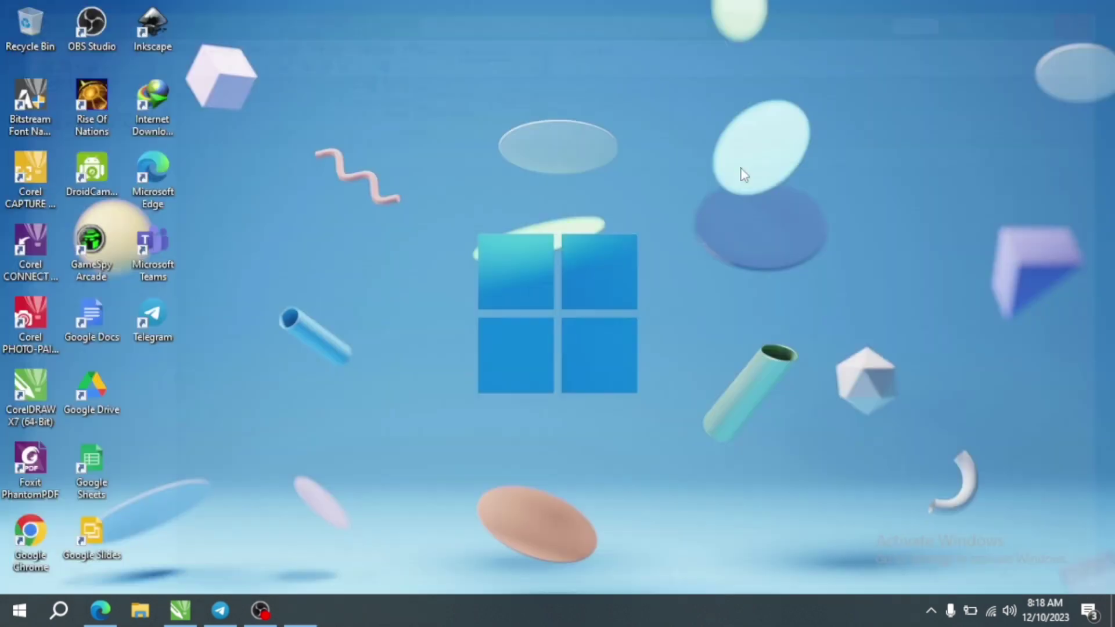